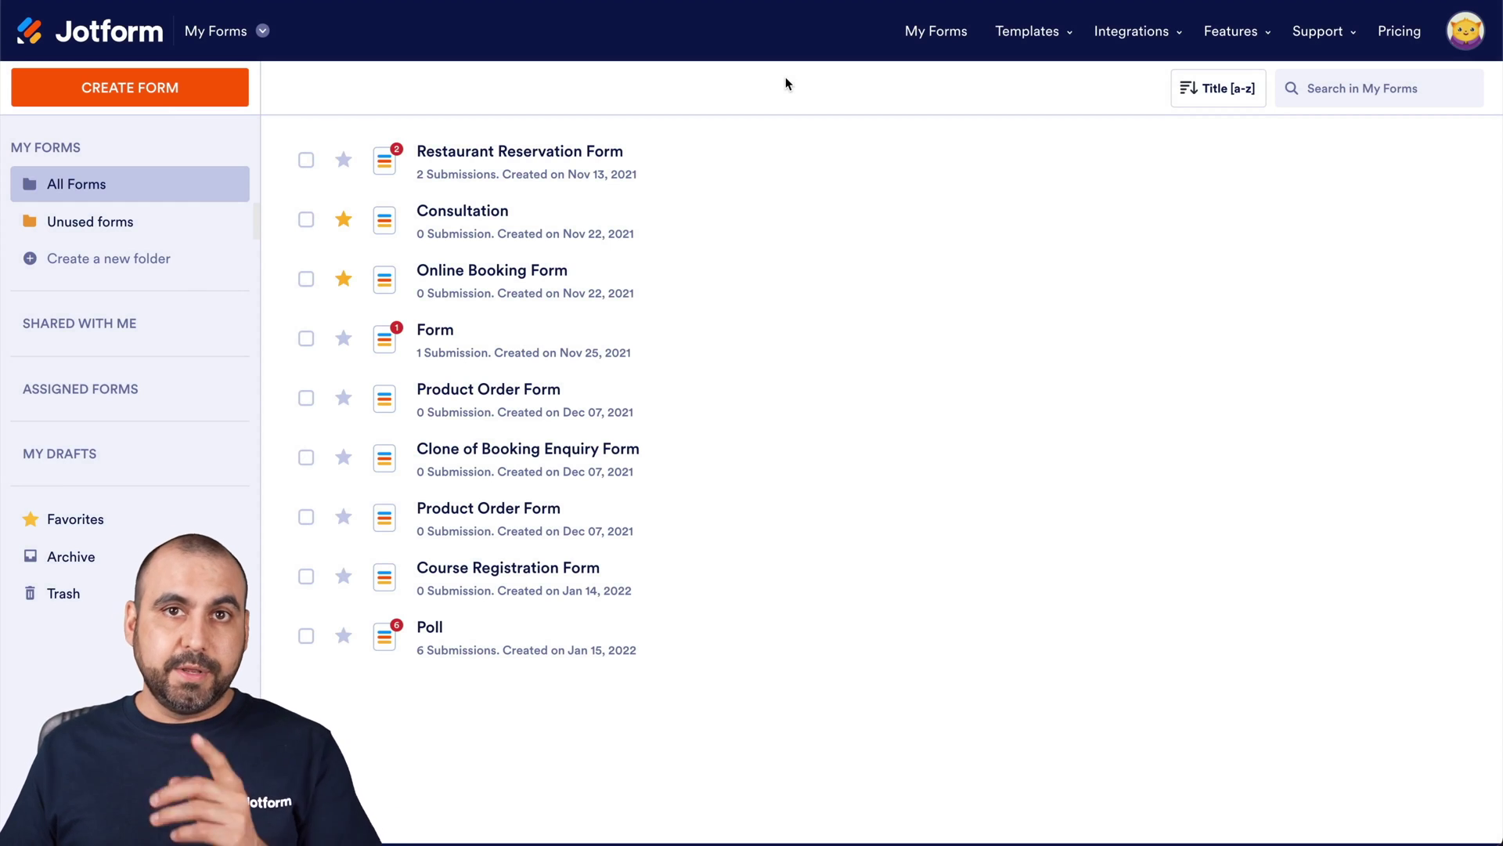
# - Start a new blank form from scratch using the Classic one-page layout
pyautogui.click(156, 89)
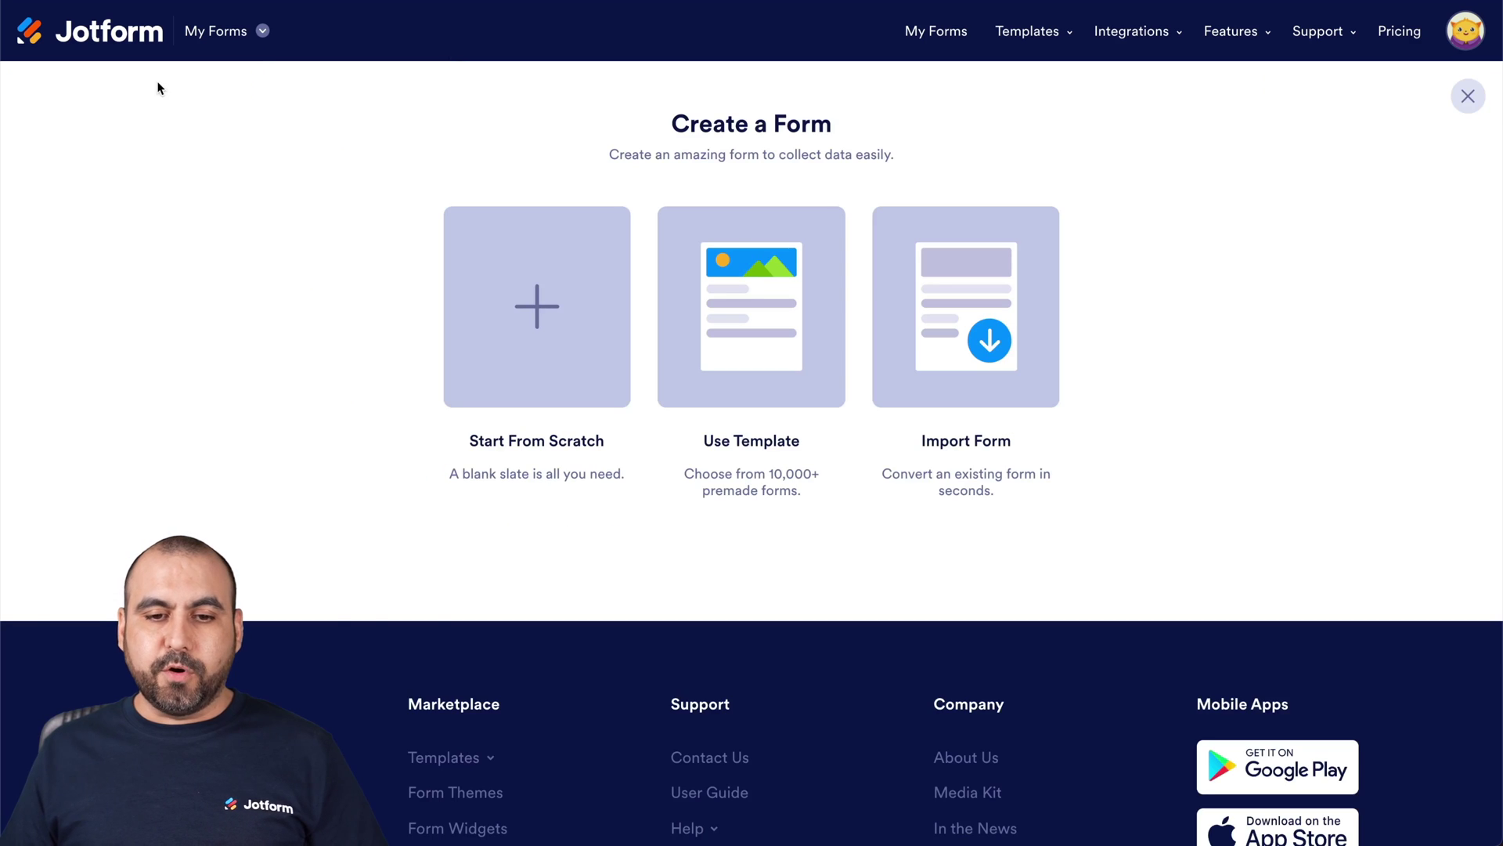
pyautogui.click(557, 266)
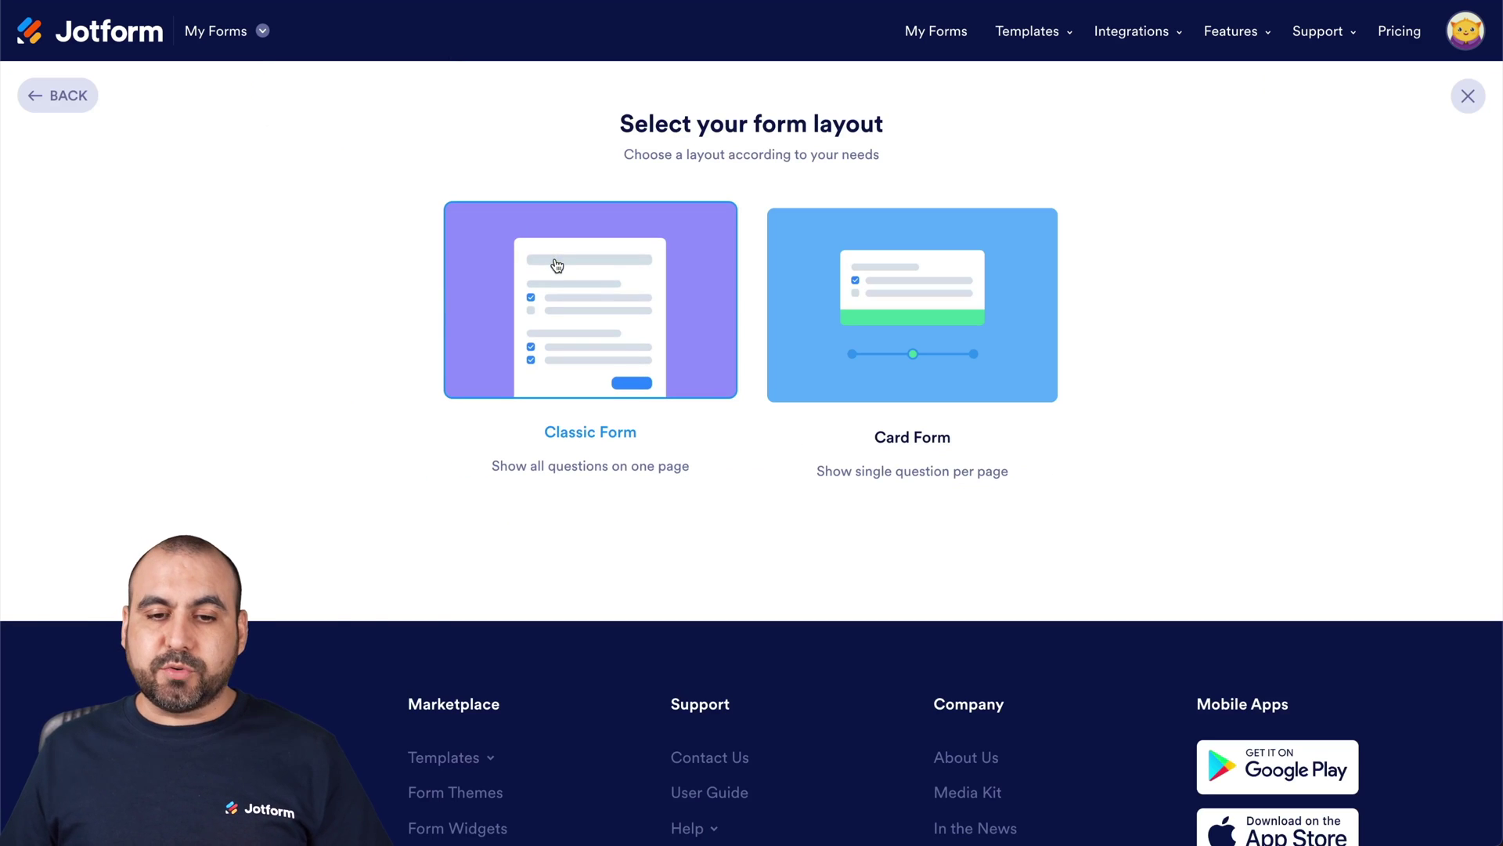
pyautogui.click(594, 280)
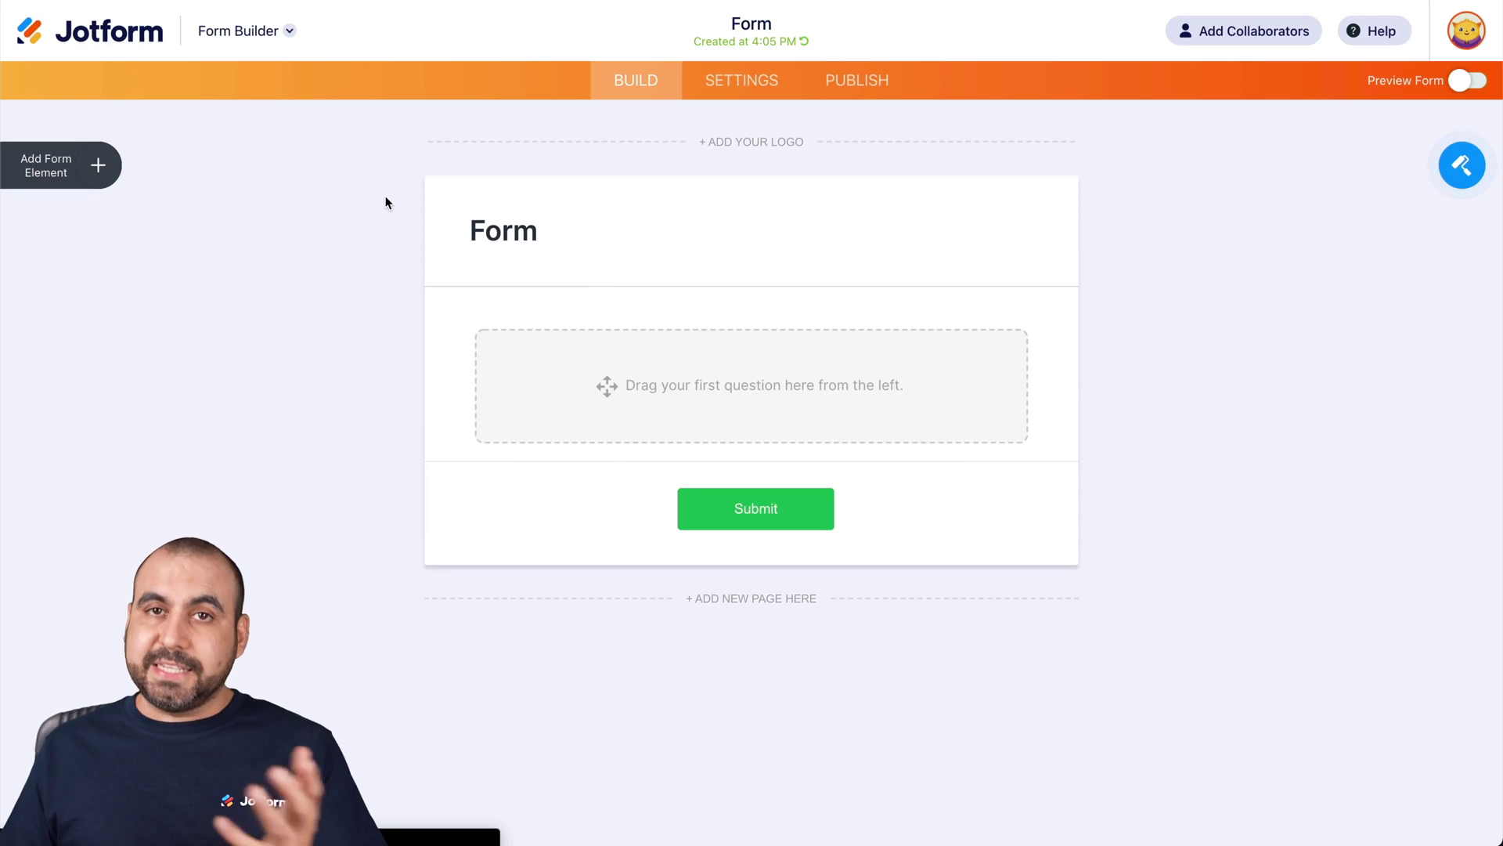
# - Add Full Name, Phone Number and Email fields to the form
pyautogui.click(104, 164)
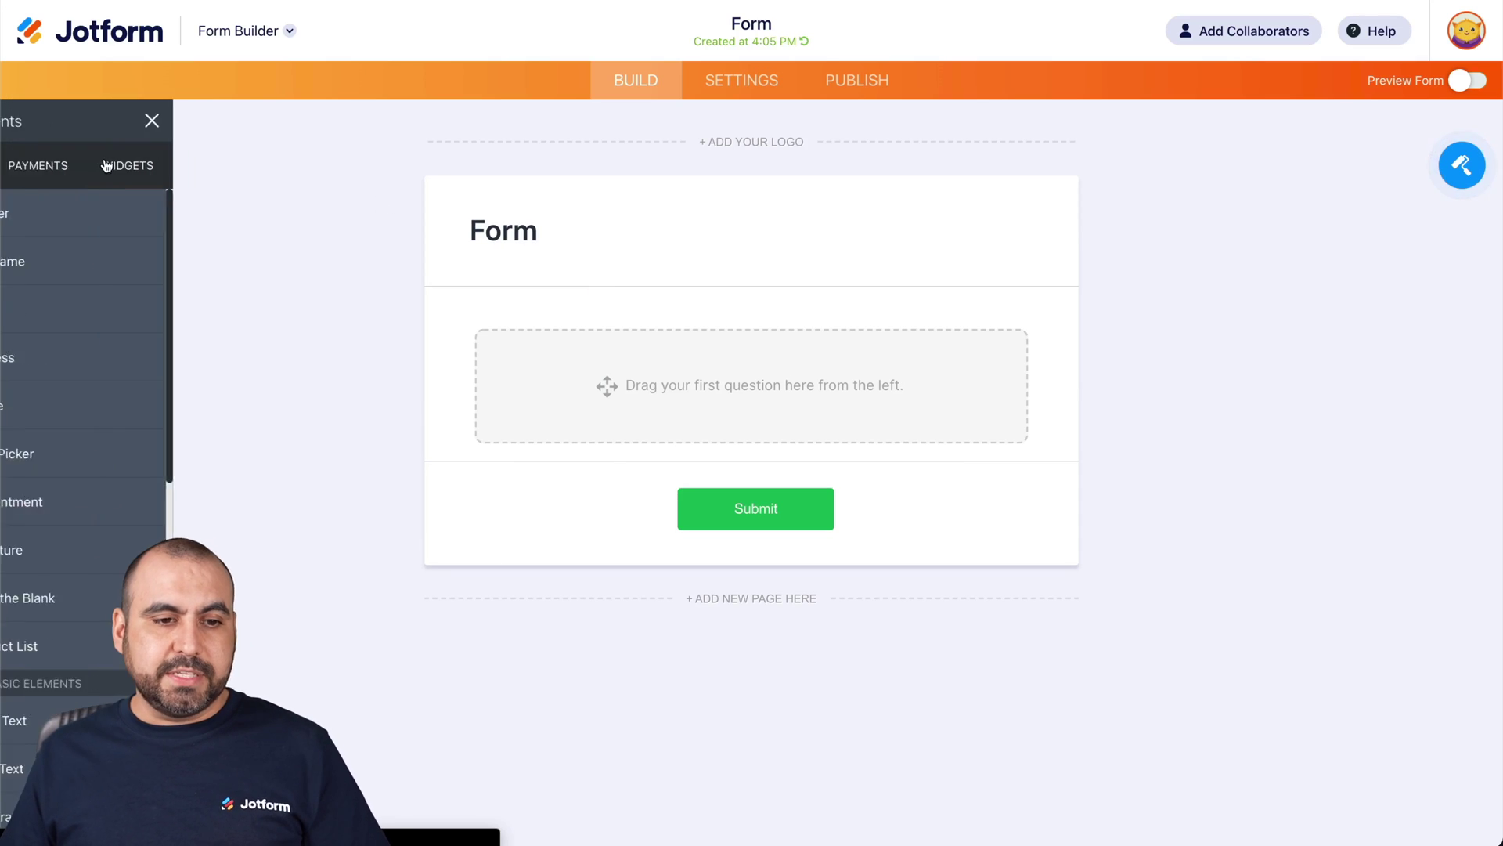
pyautogui.click(147, 262)
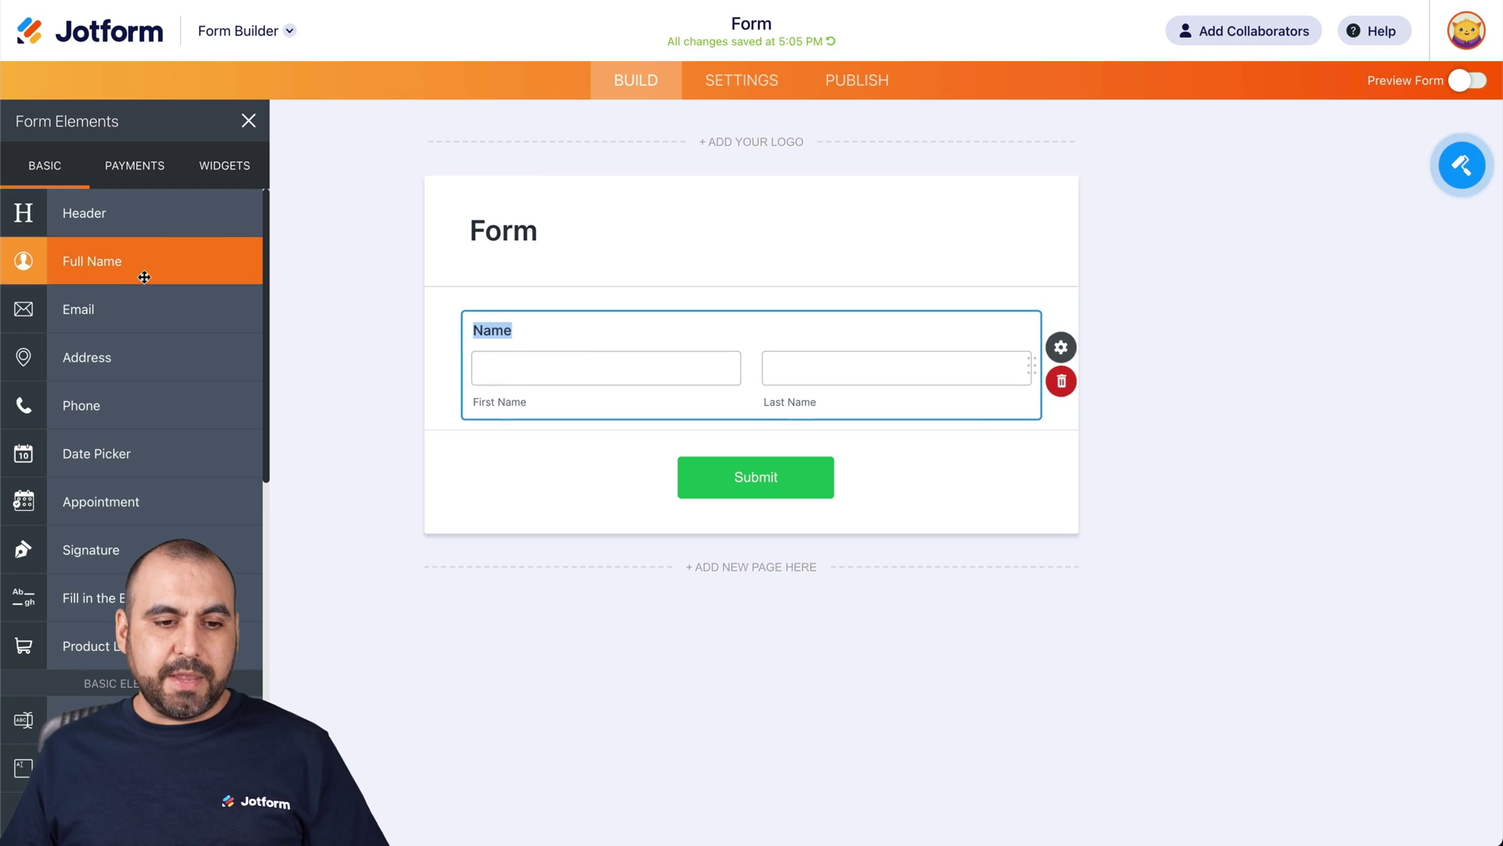
pyautogui.click(149, 405)
pyautogui.click(107, 316)
pyautogui.click(766, 206)
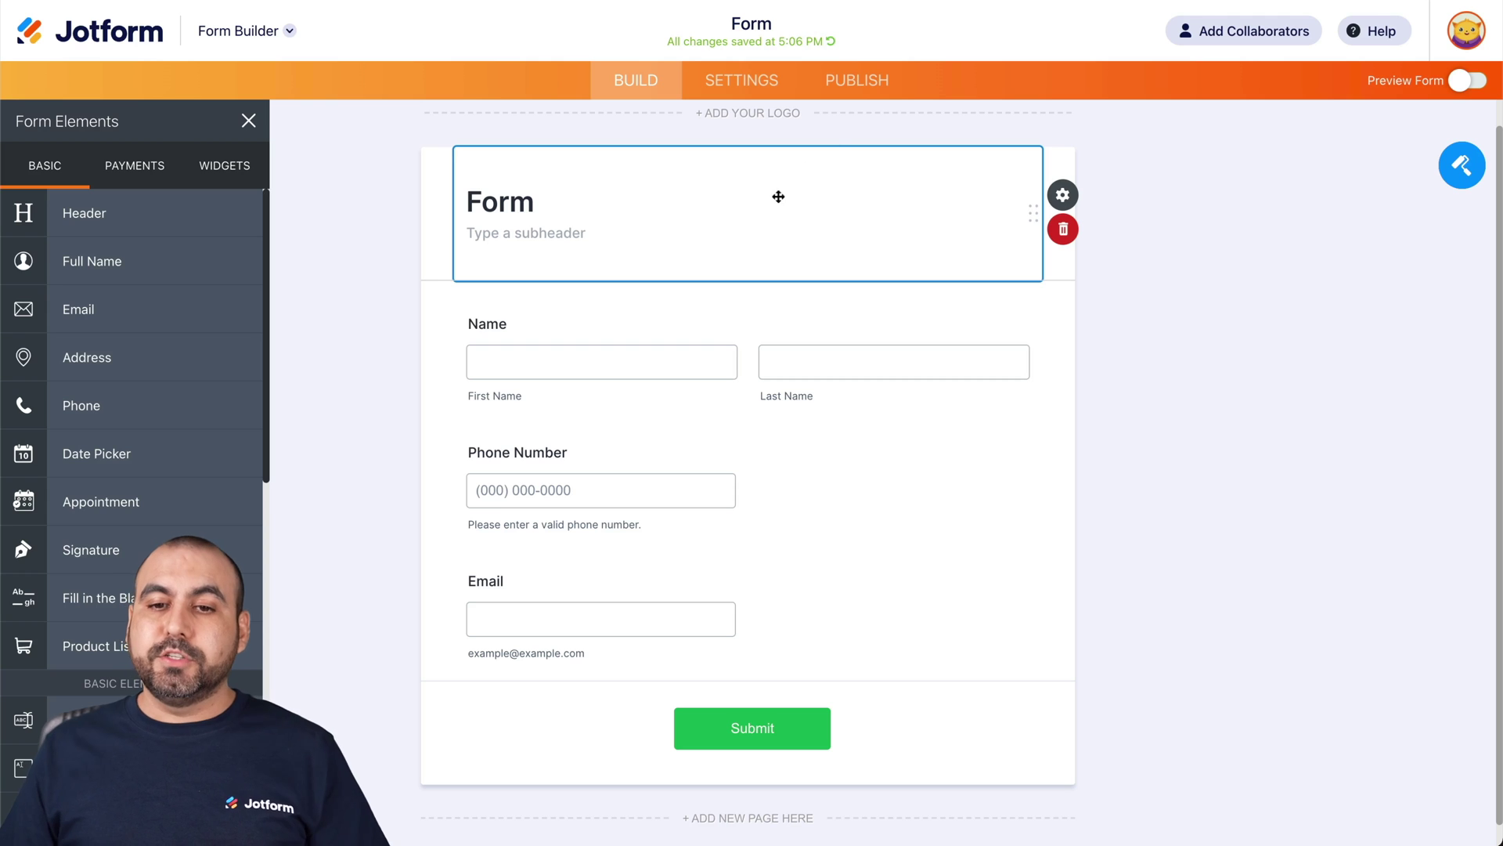
# - Open the published form live and focus First Name, Phone Number and Email to check each highlight
pyautogui.click(853, 92)
pyautogui.click(815, 307)
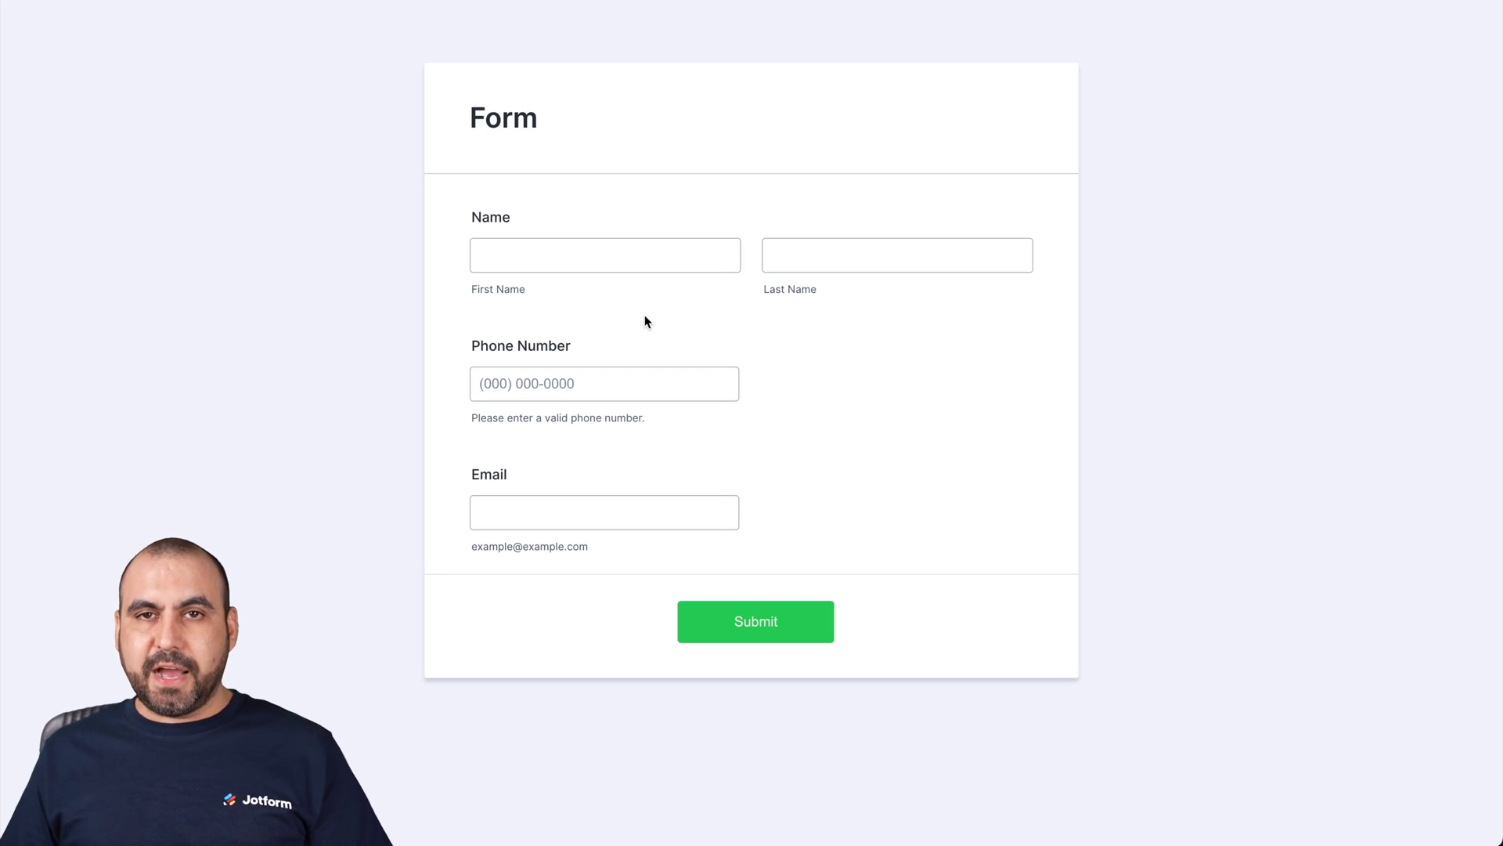
pyautogui.click(635, 265)
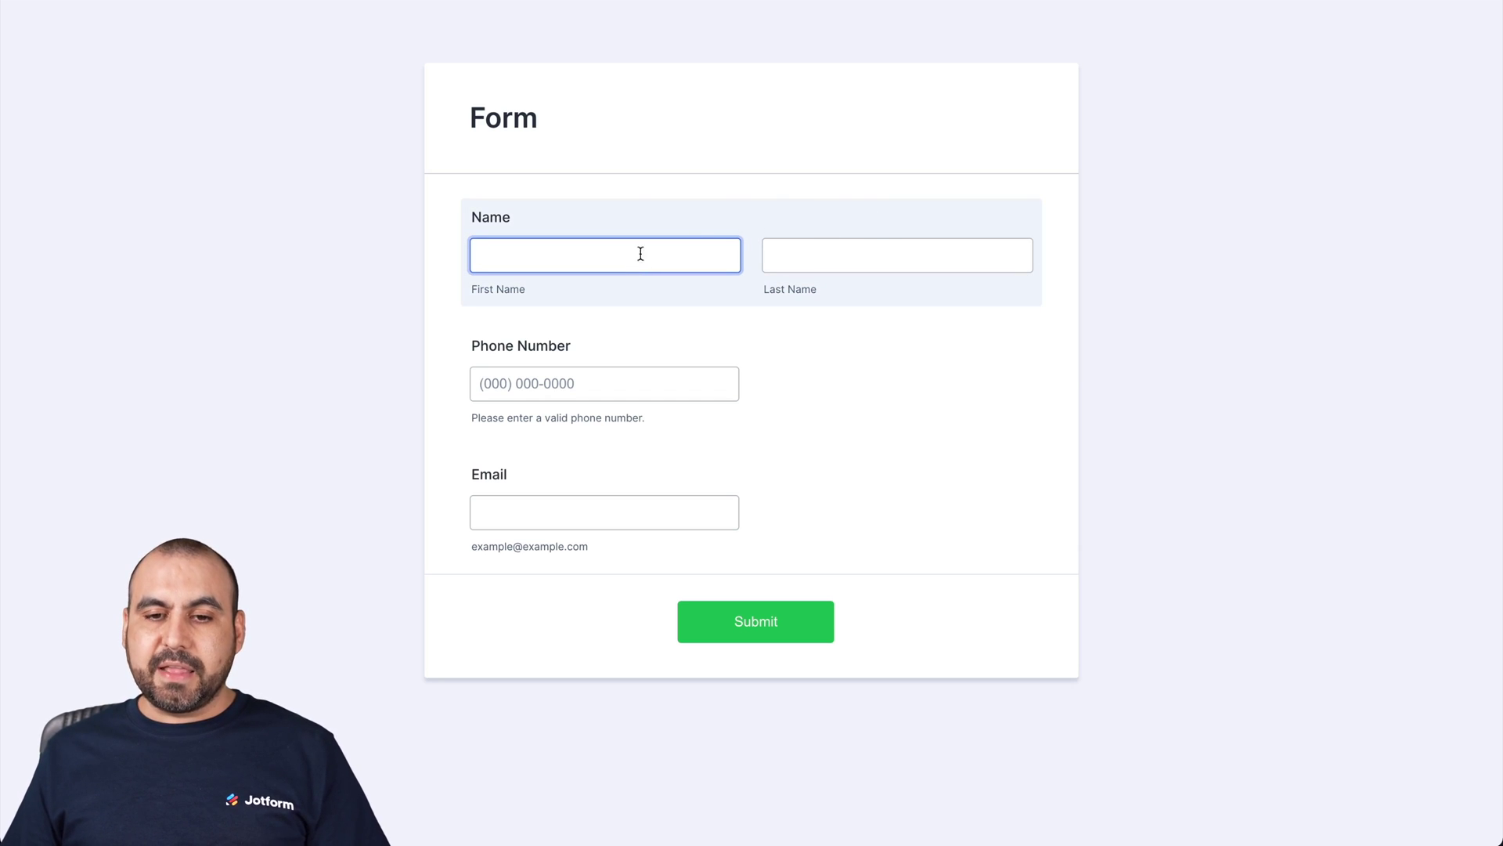
pyautogui.click(644, 384)
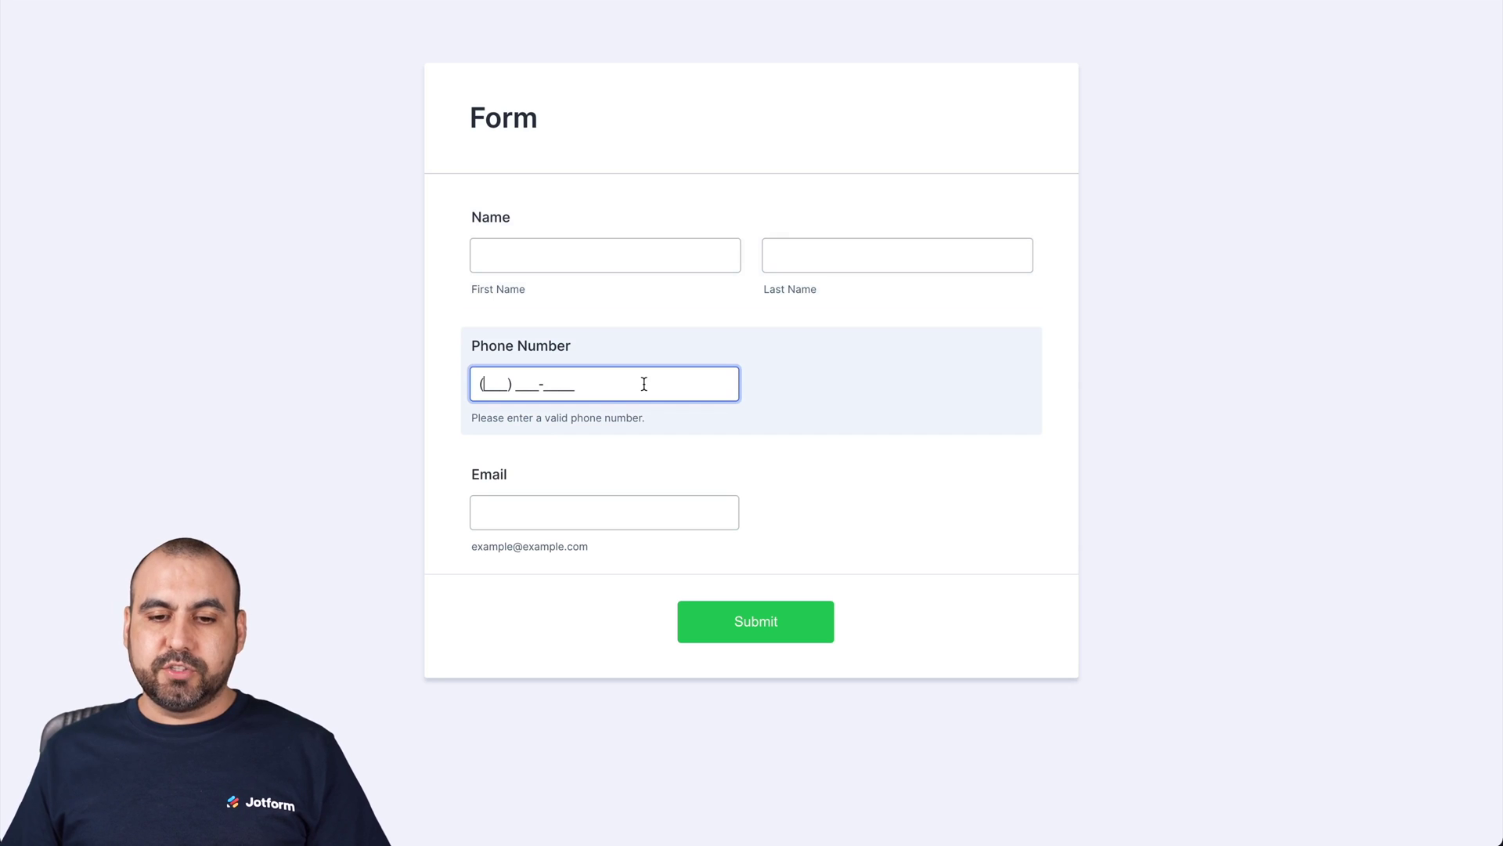
pyautogui.click(640, 513)
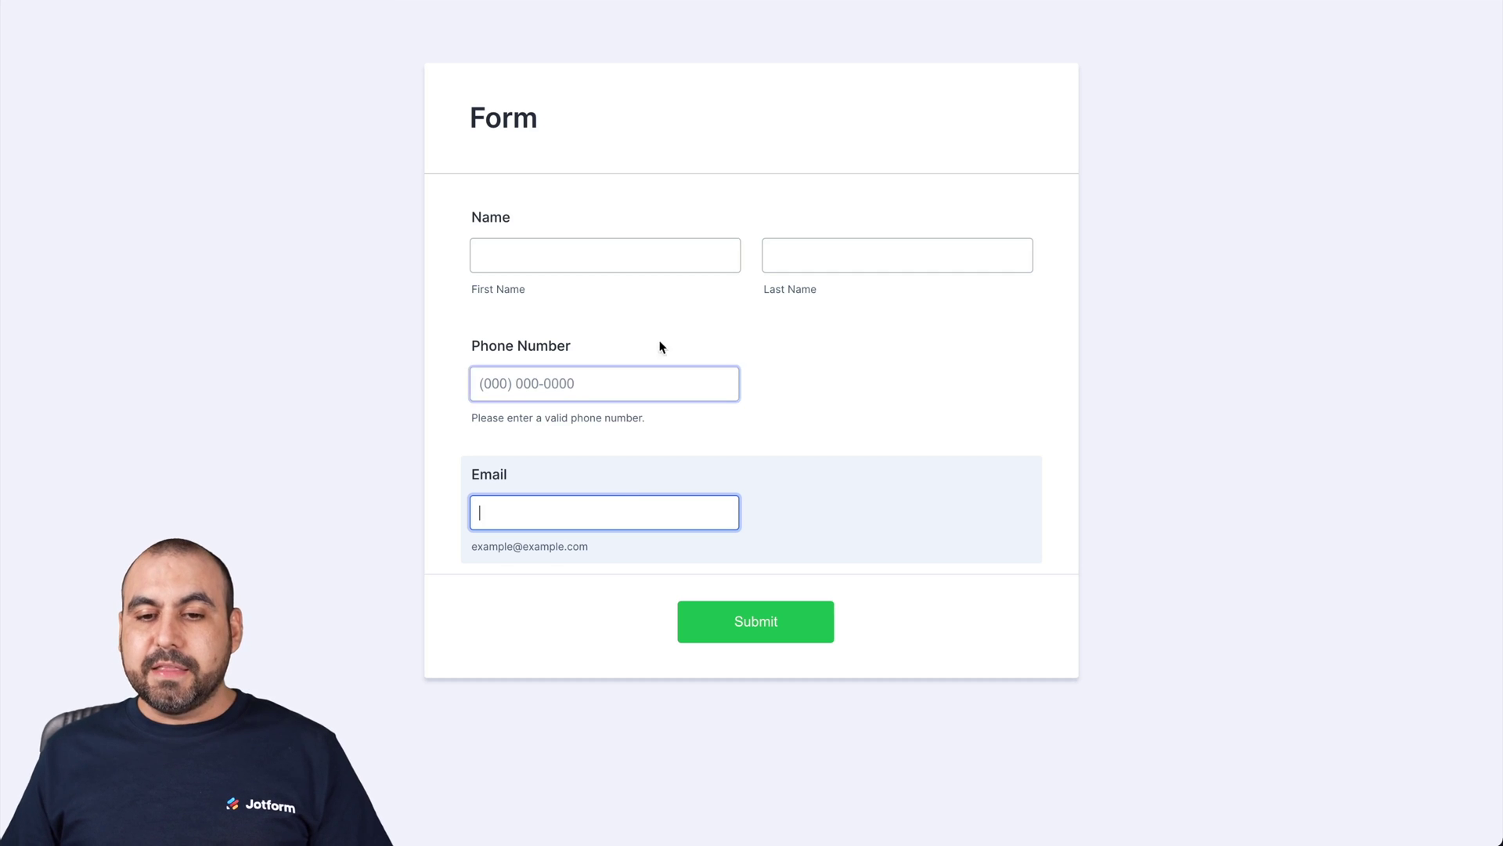
pyautogui.click(692, 259)
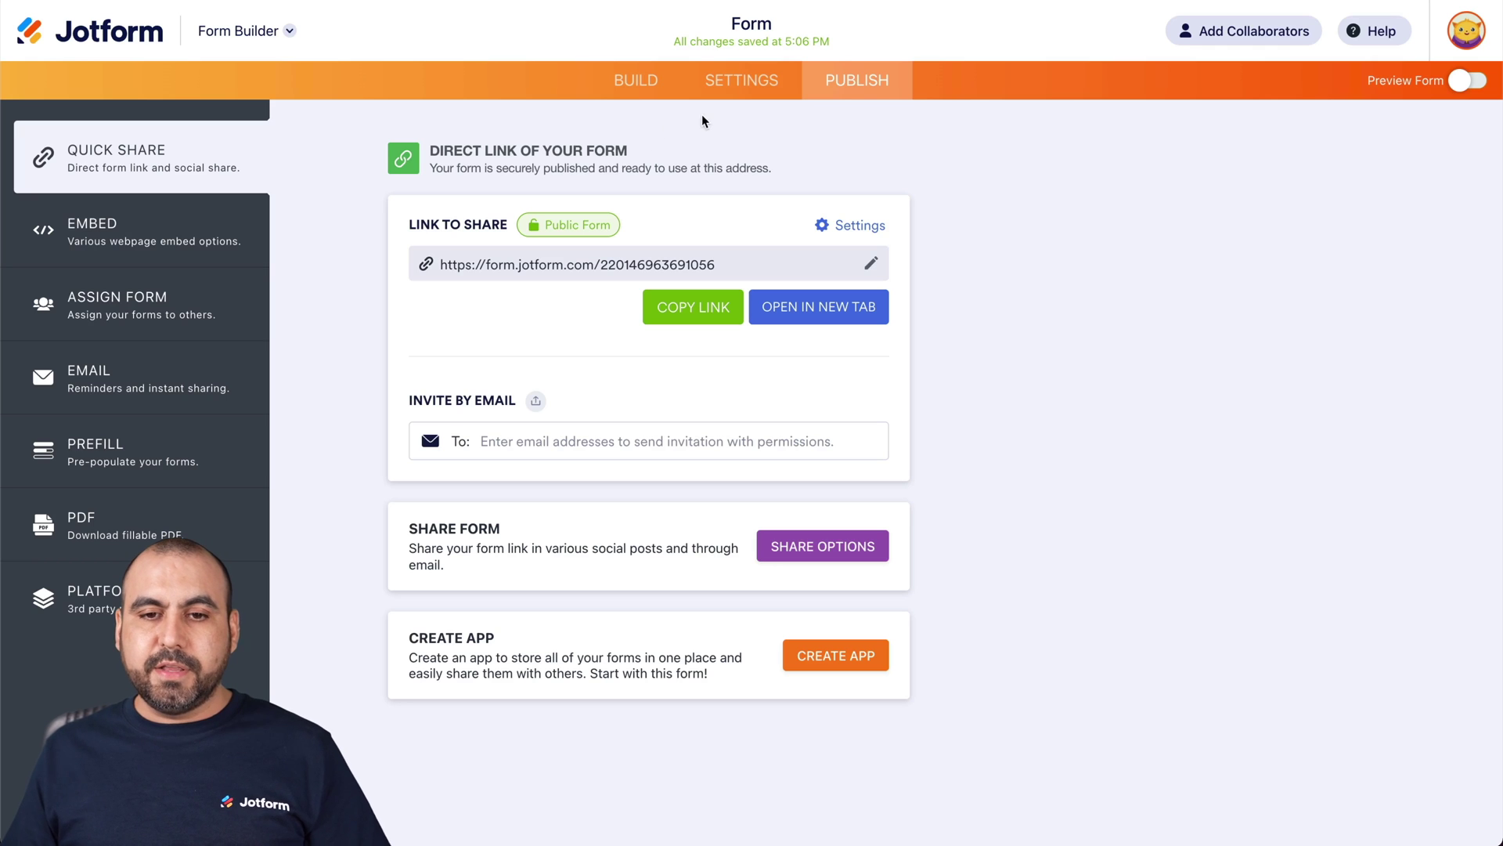
# - Set Highlight Effect to Disabled in the form's additional settings
pyautogui.click(739, 80)
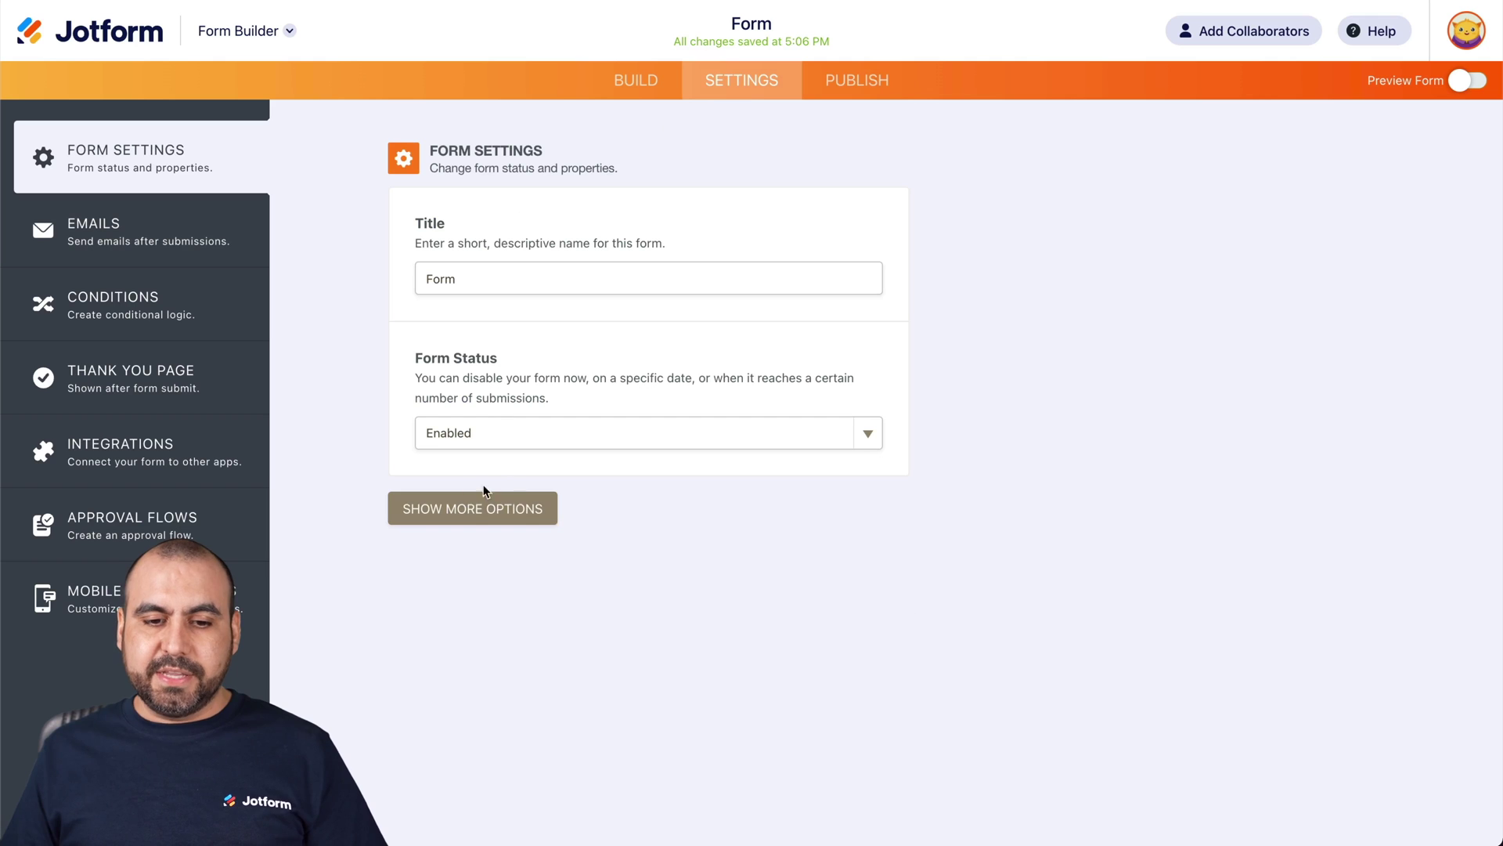
pyautogui.click(448, 510)
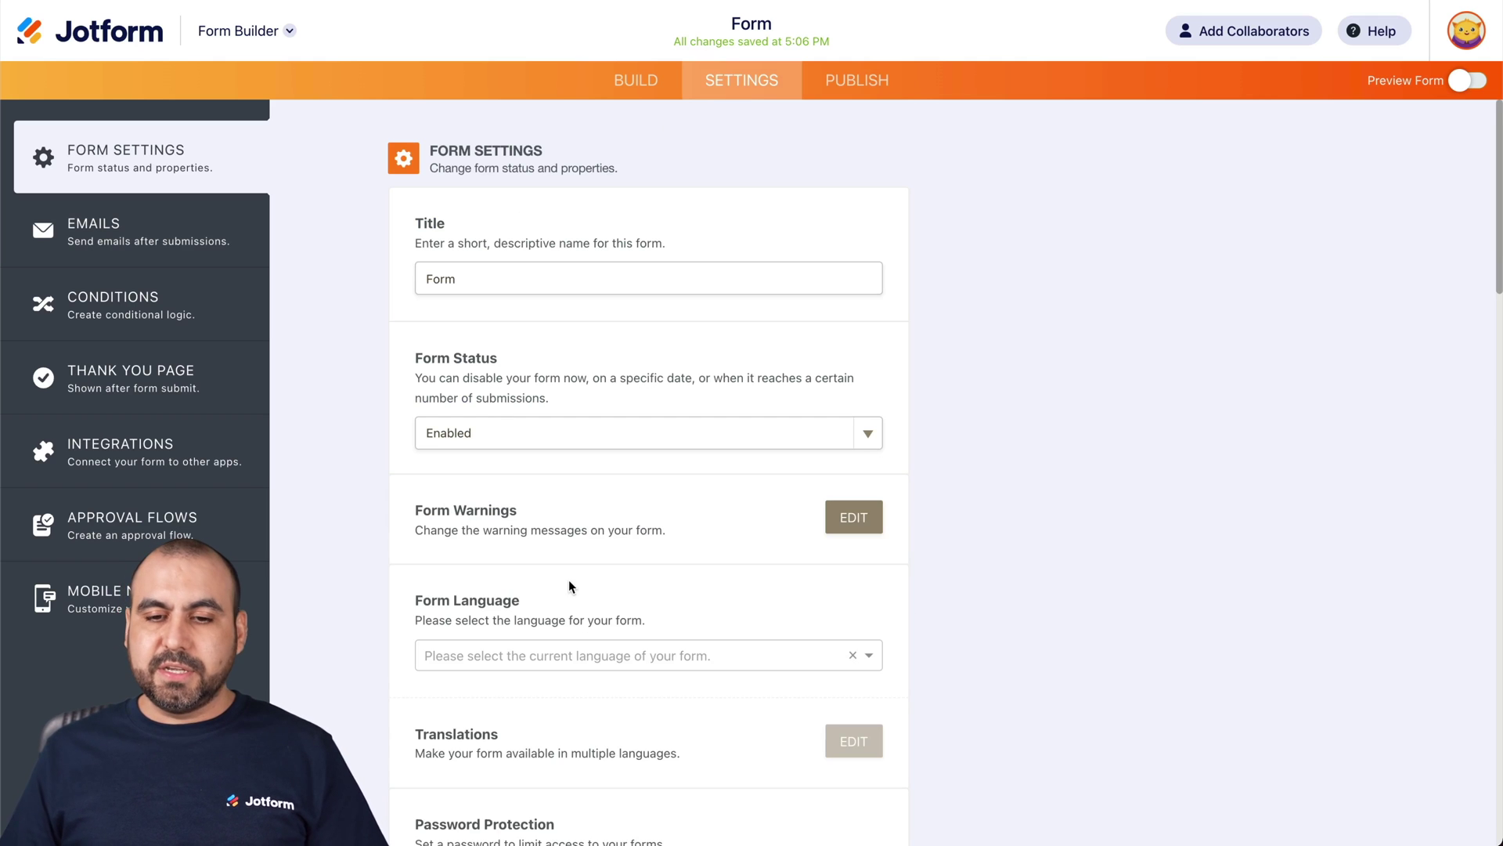
pyautogui.scroll(-10, 548, 579)
pyautogui.scroll(-13, 569, 580)
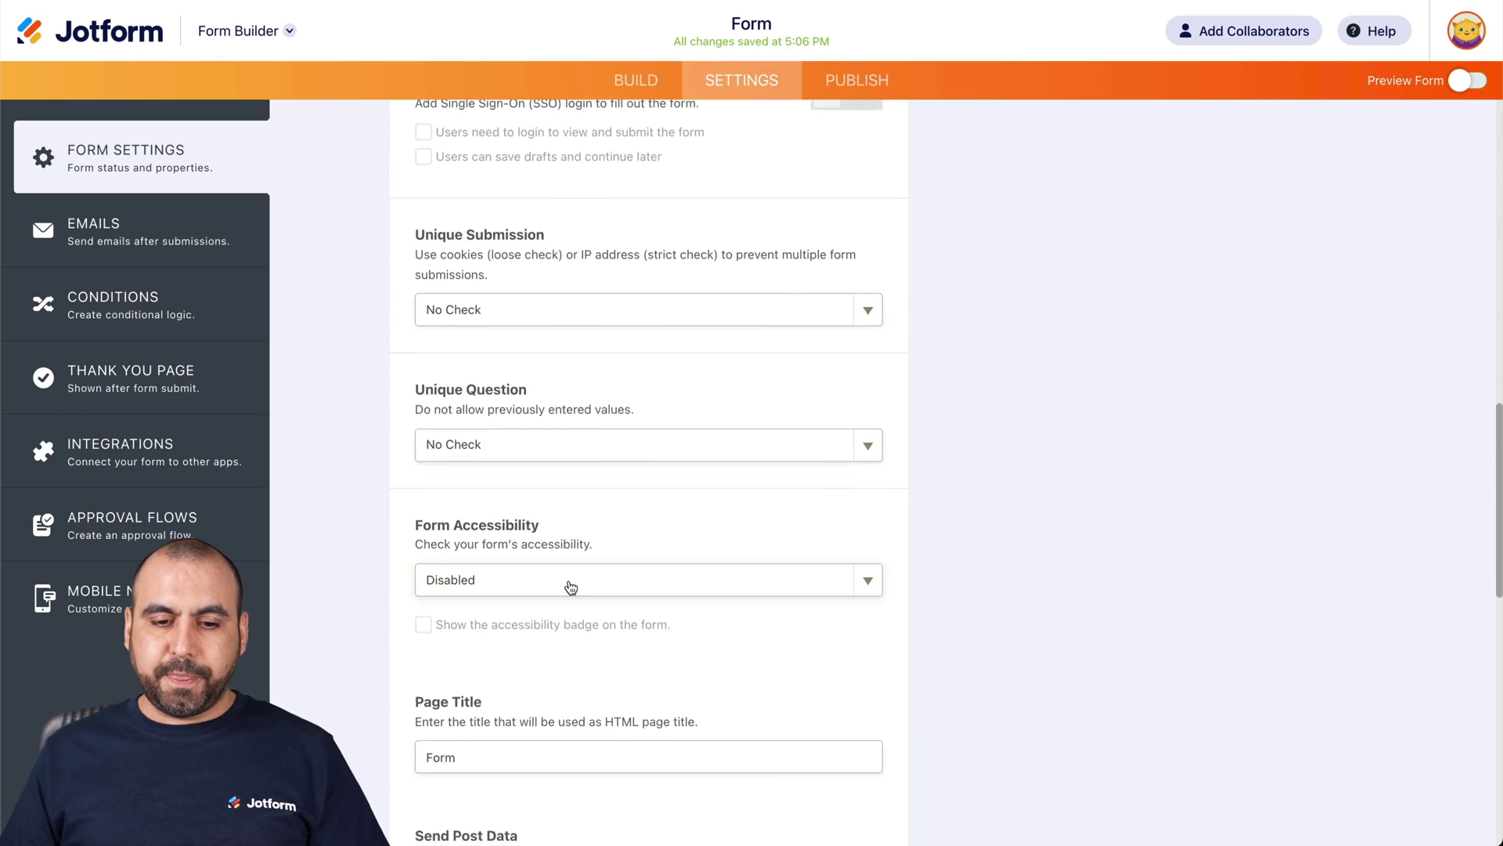
pyautogui.scroll(-1, 571, 587)
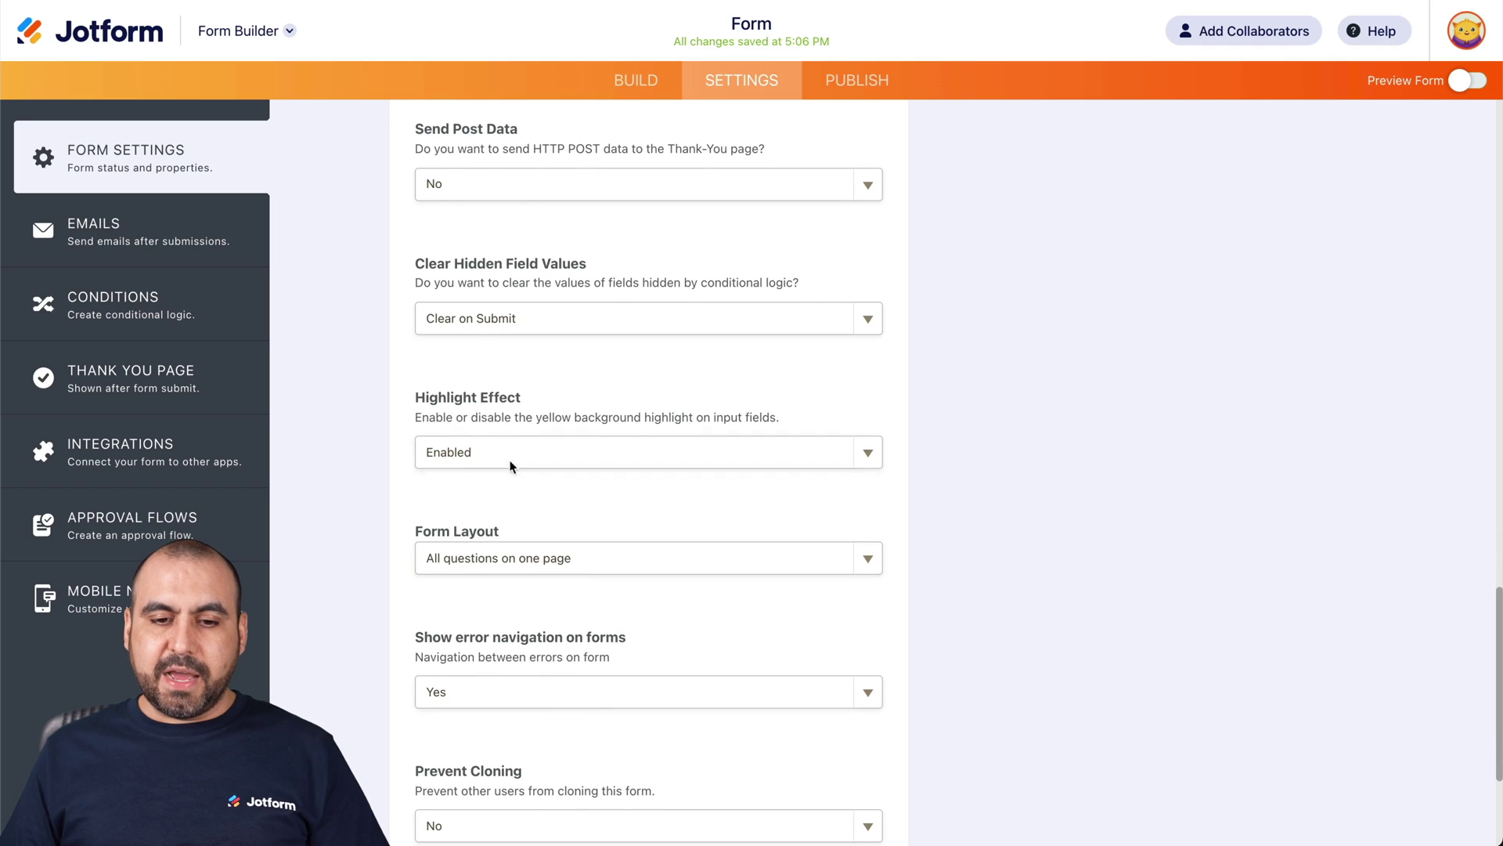
pyautogui.click(559, 454)
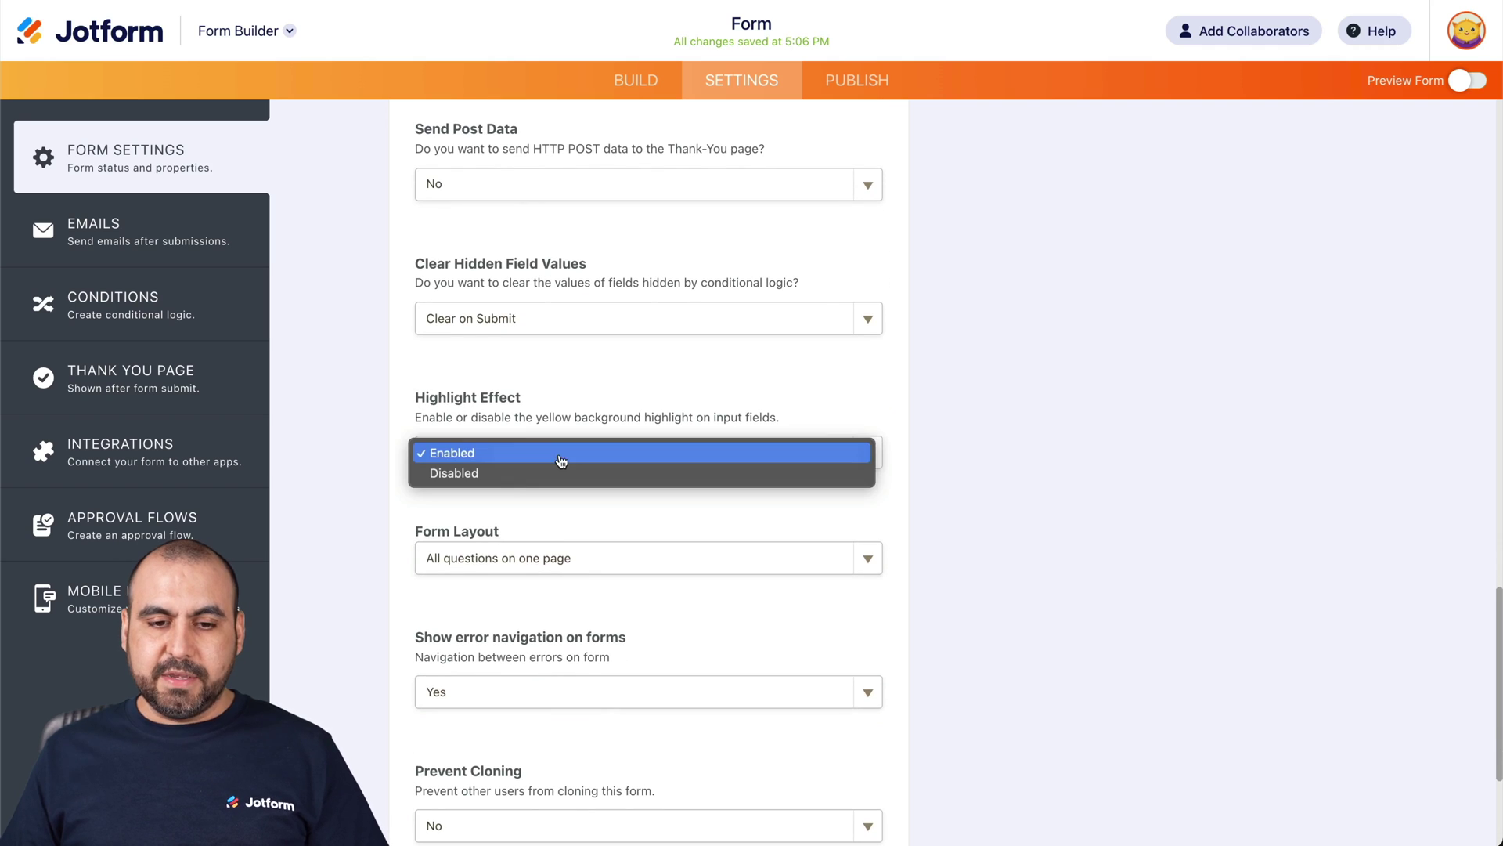
pyautogui.click(486, 475)
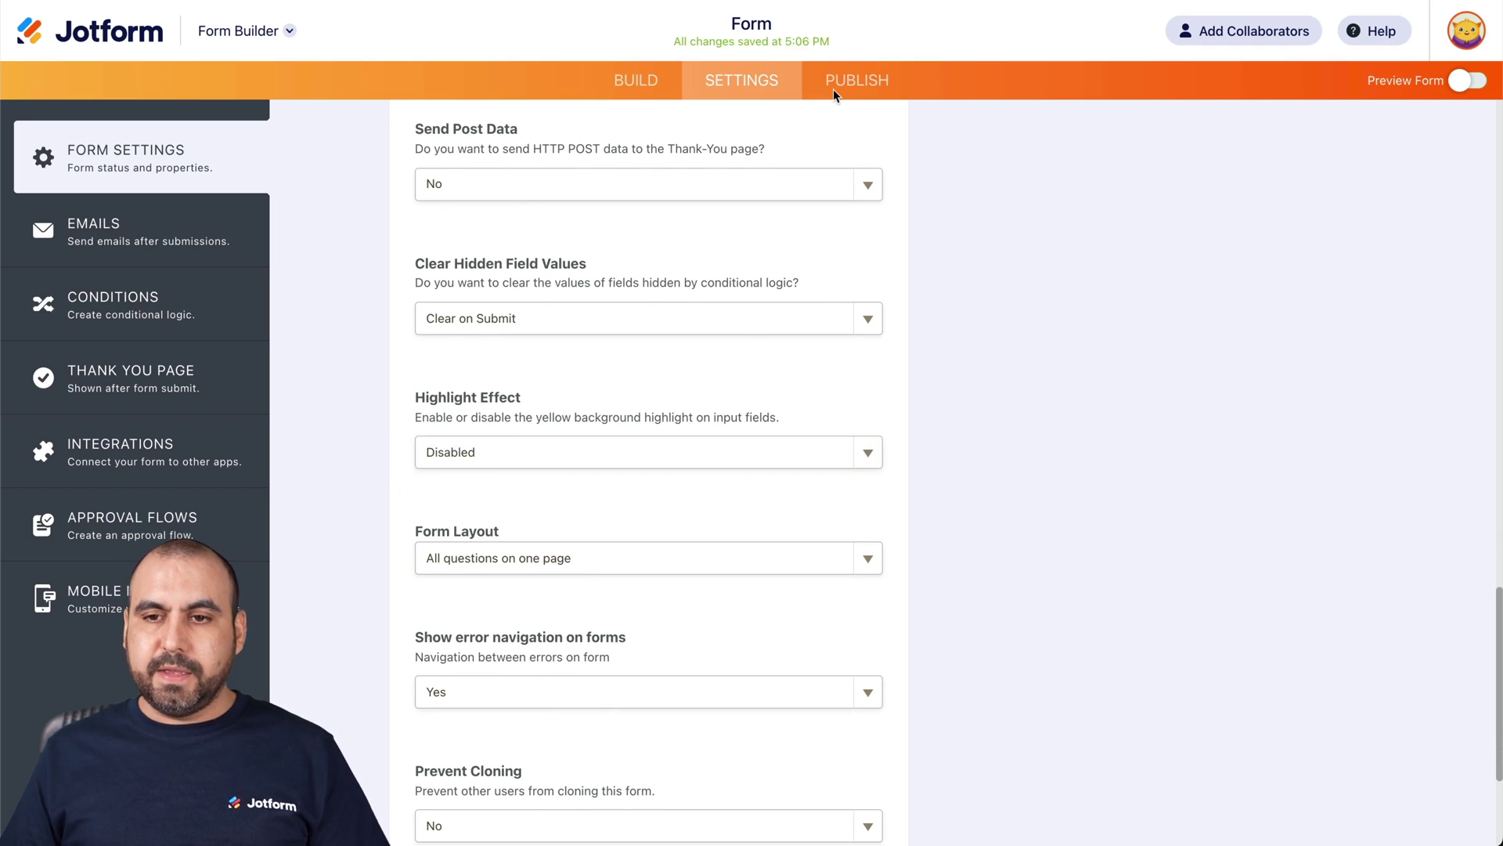
pyautogui.click(855, 84)
# - On the live form, focus Phone Number and Email to confirm fields no longer highlight
pyautogui.click(840, 310)
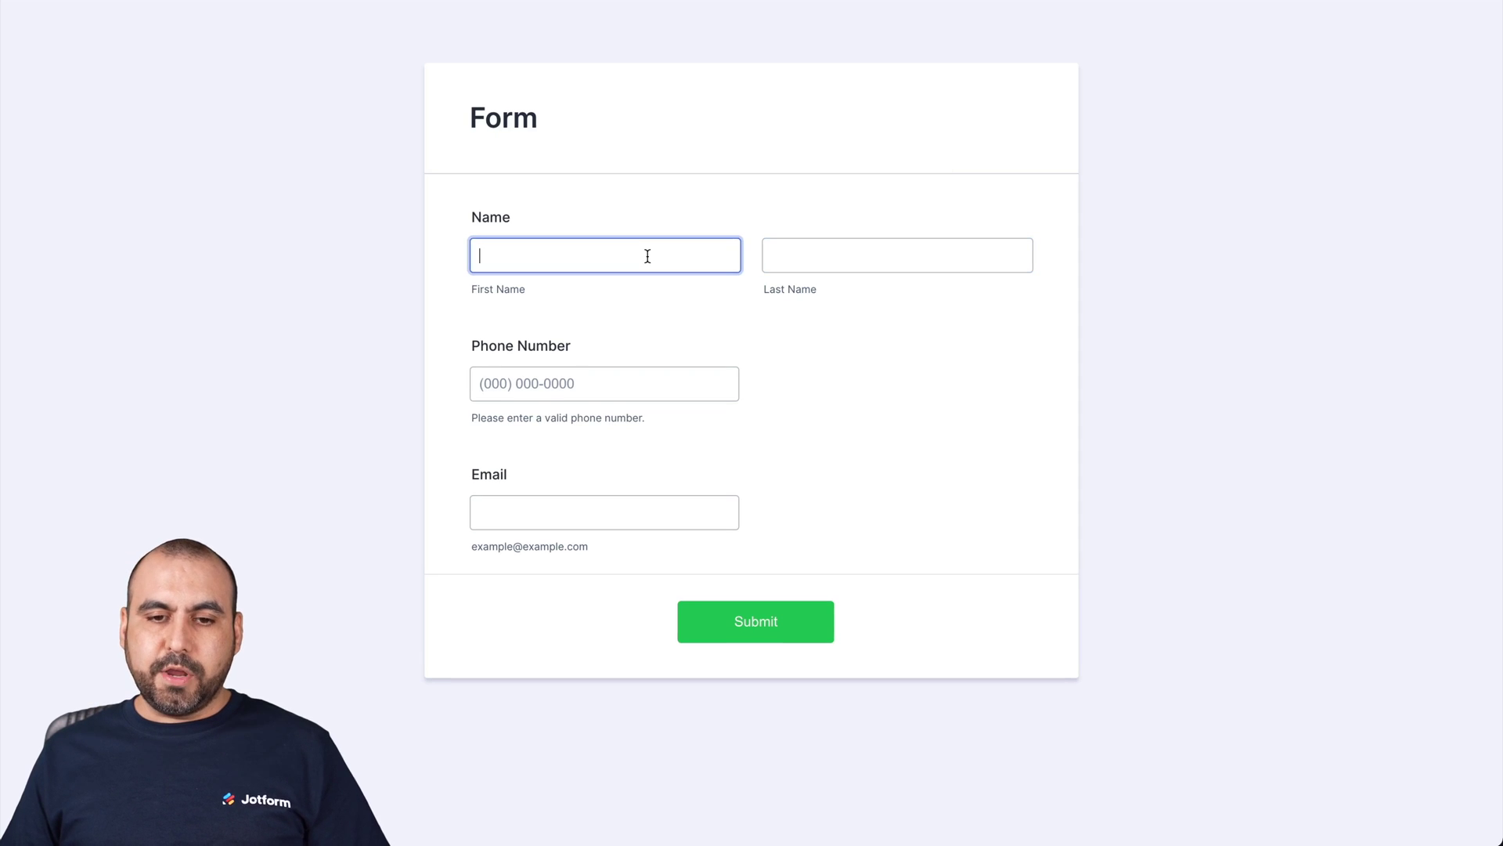
pyautogui.click(628, 382)
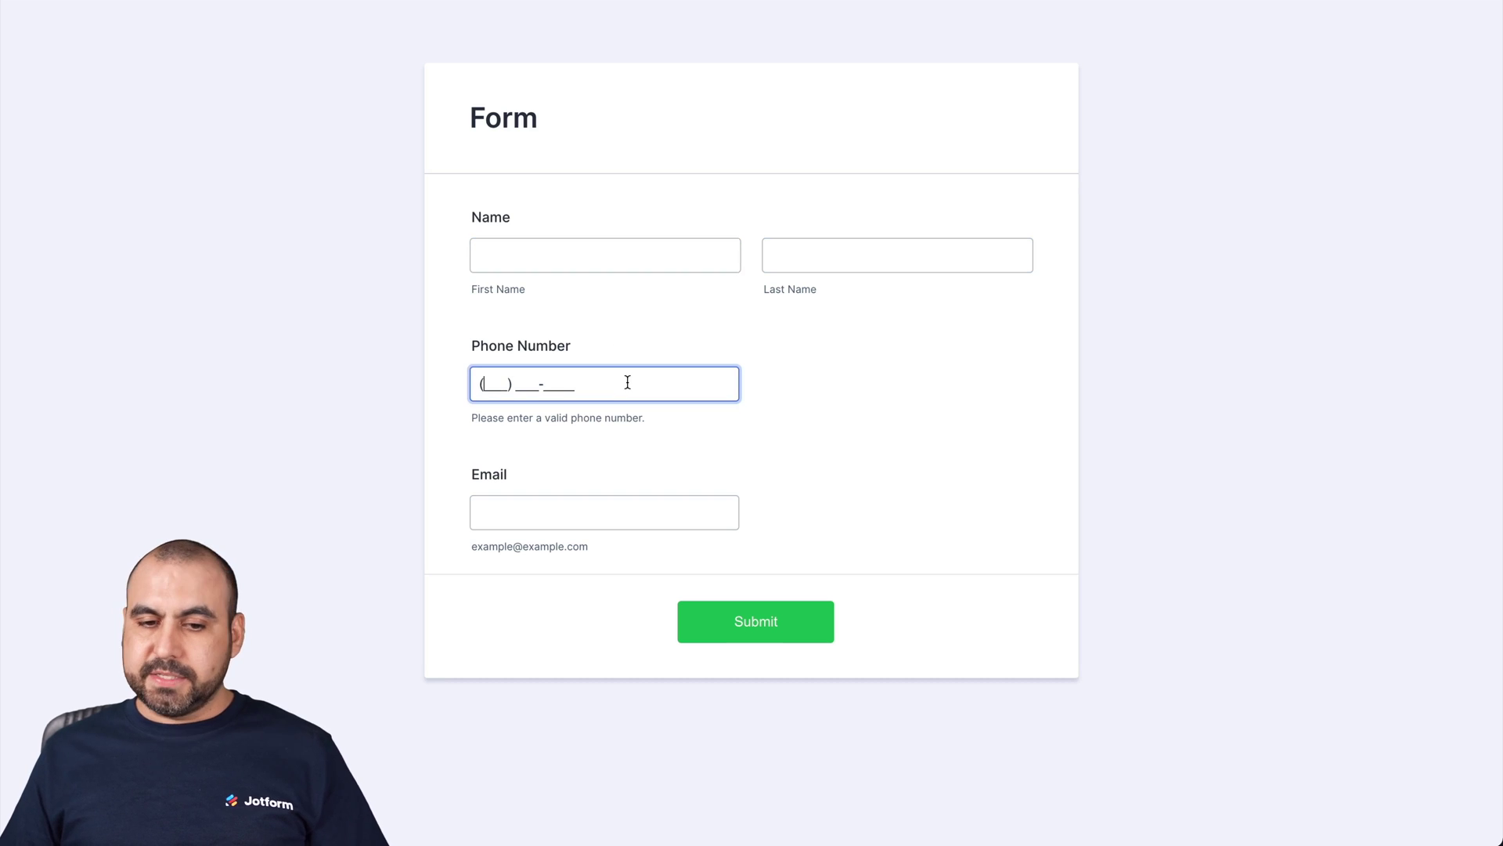
pyautogui.click(640, 496)
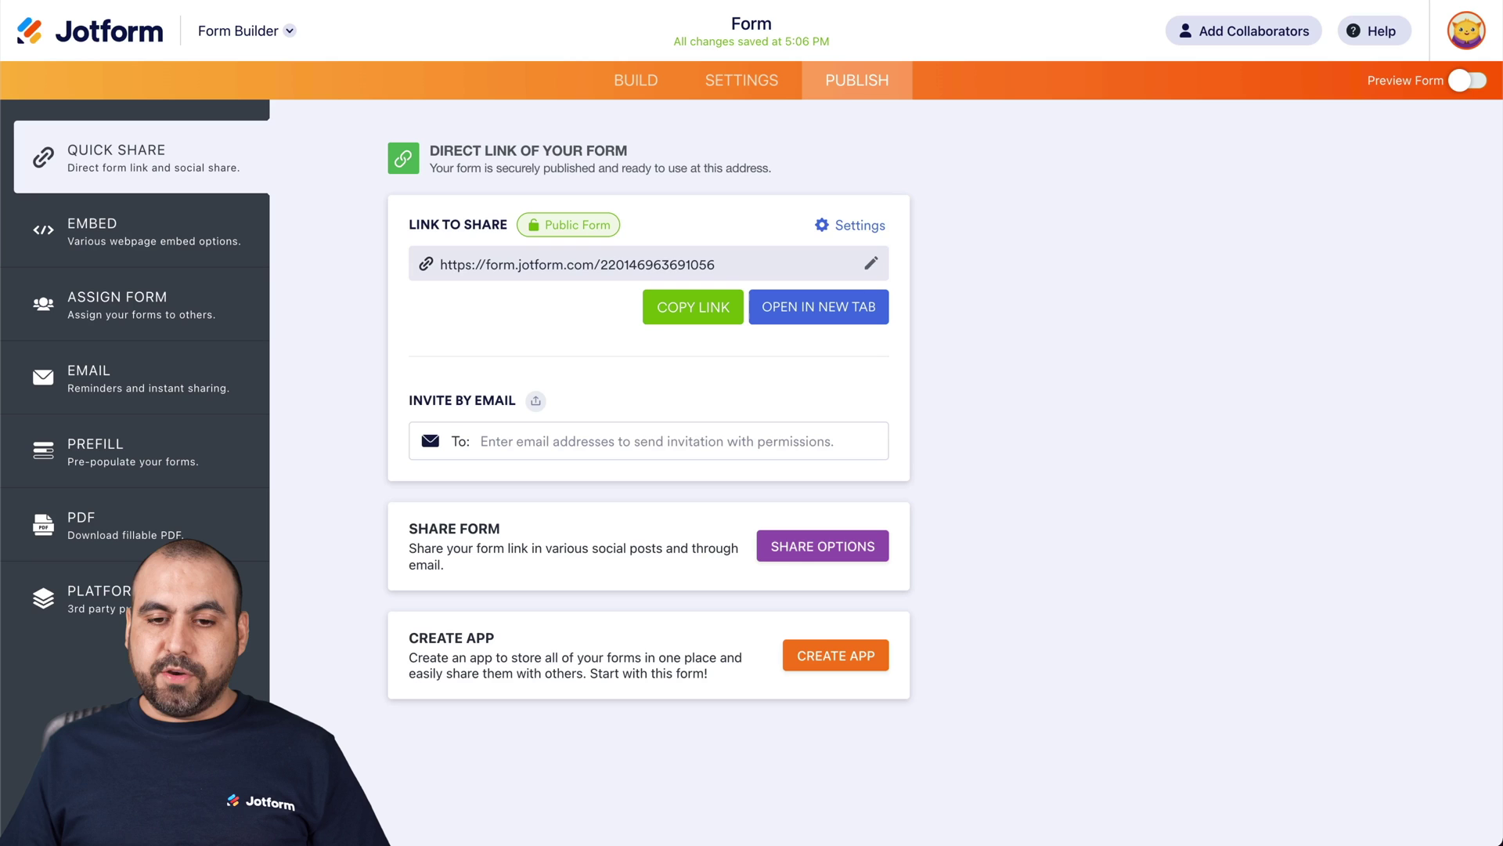
# - Set the form's Highlight Effect back to Enabled in Settings
pyautogui.click(741, 80)
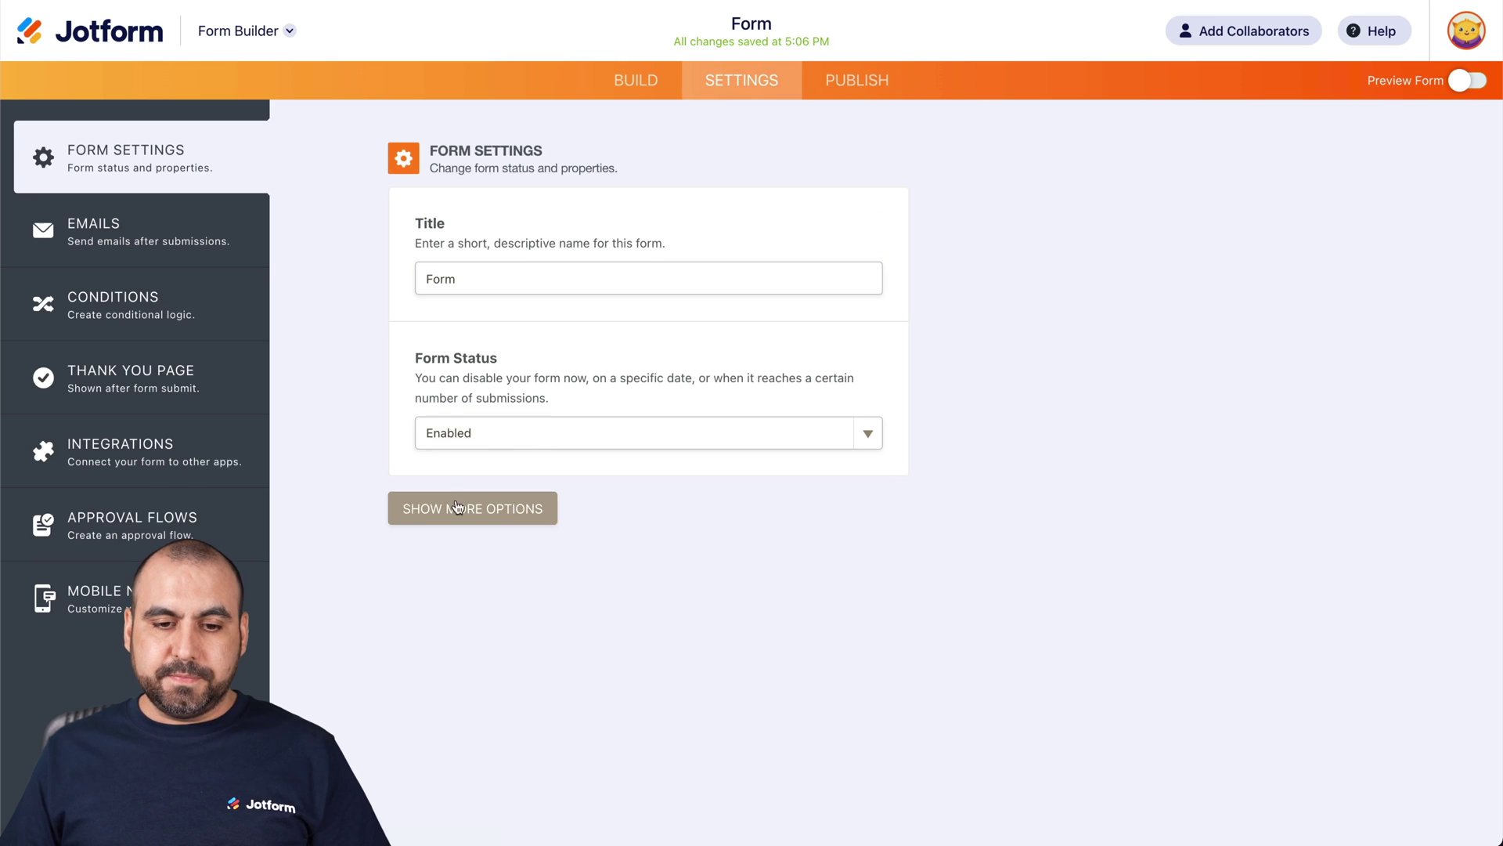
pyautogui.scroll(-15, 525, 529)
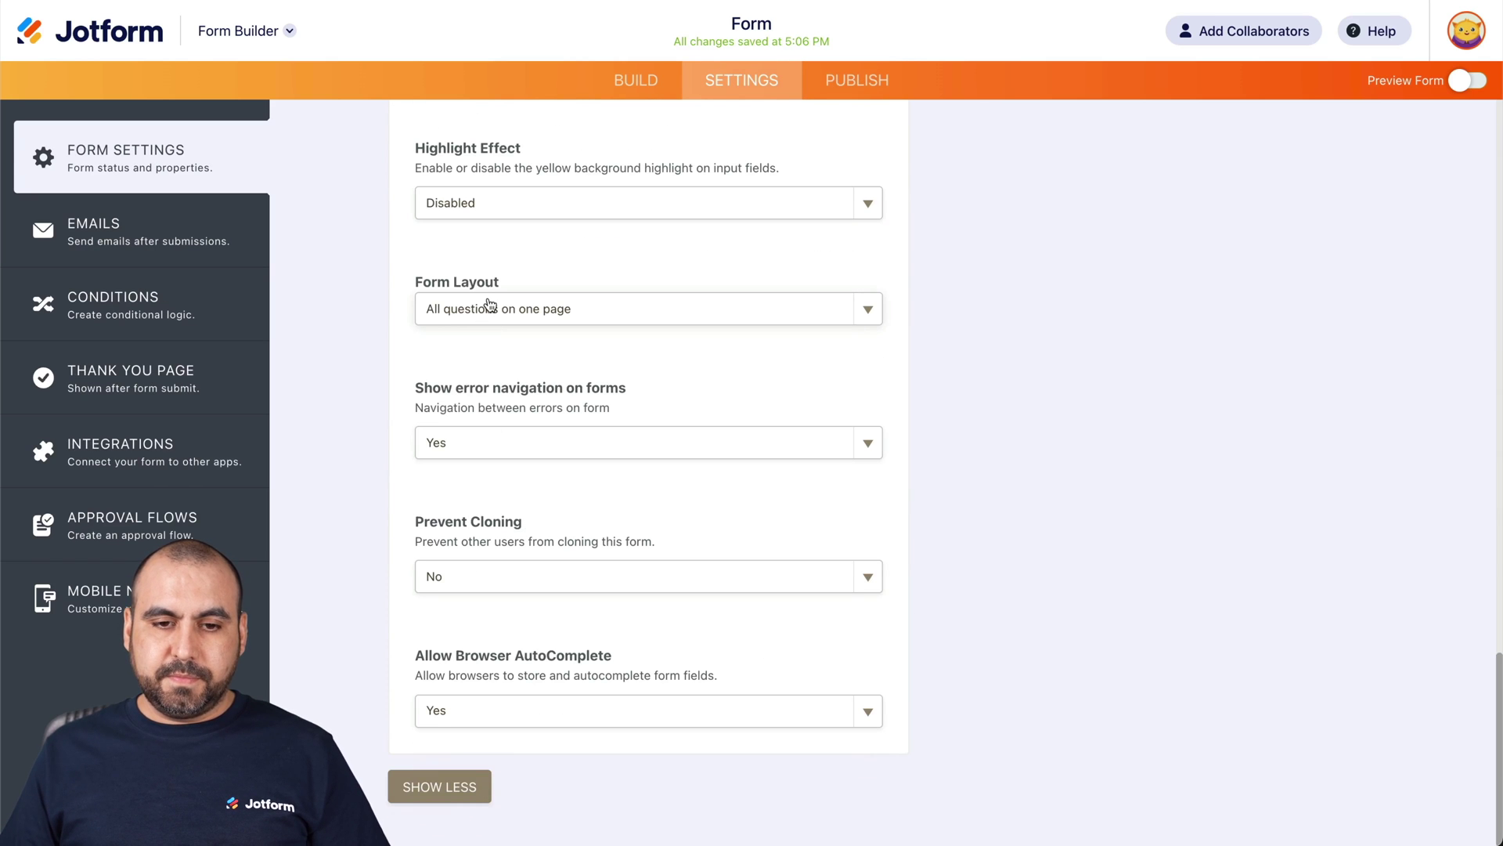
pyautogui.click(503, 220)
pyautogui.click(494, 191)
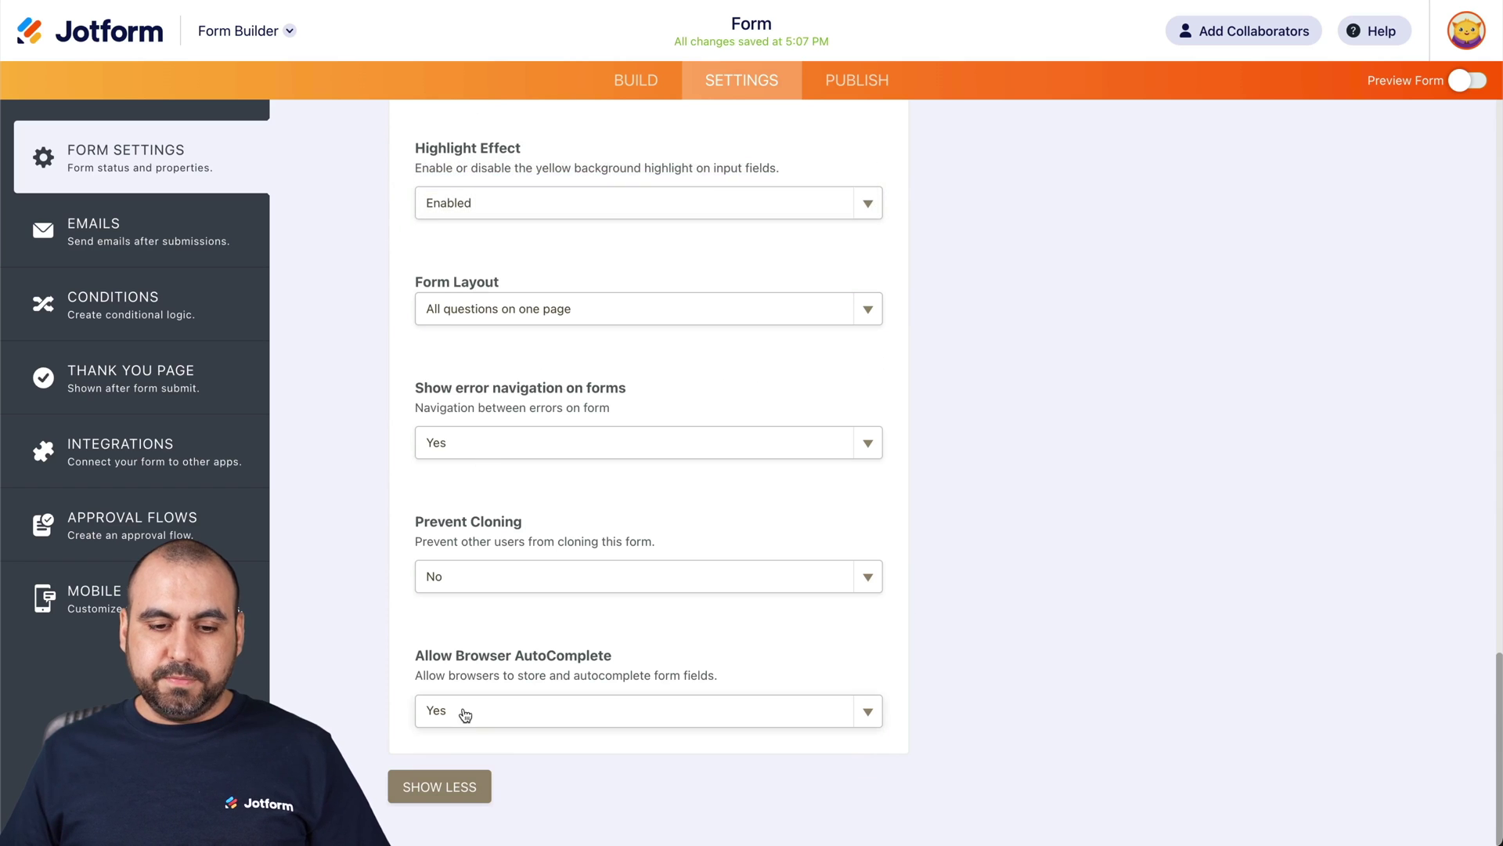
pyautogui.scroll(10, 579, 712)
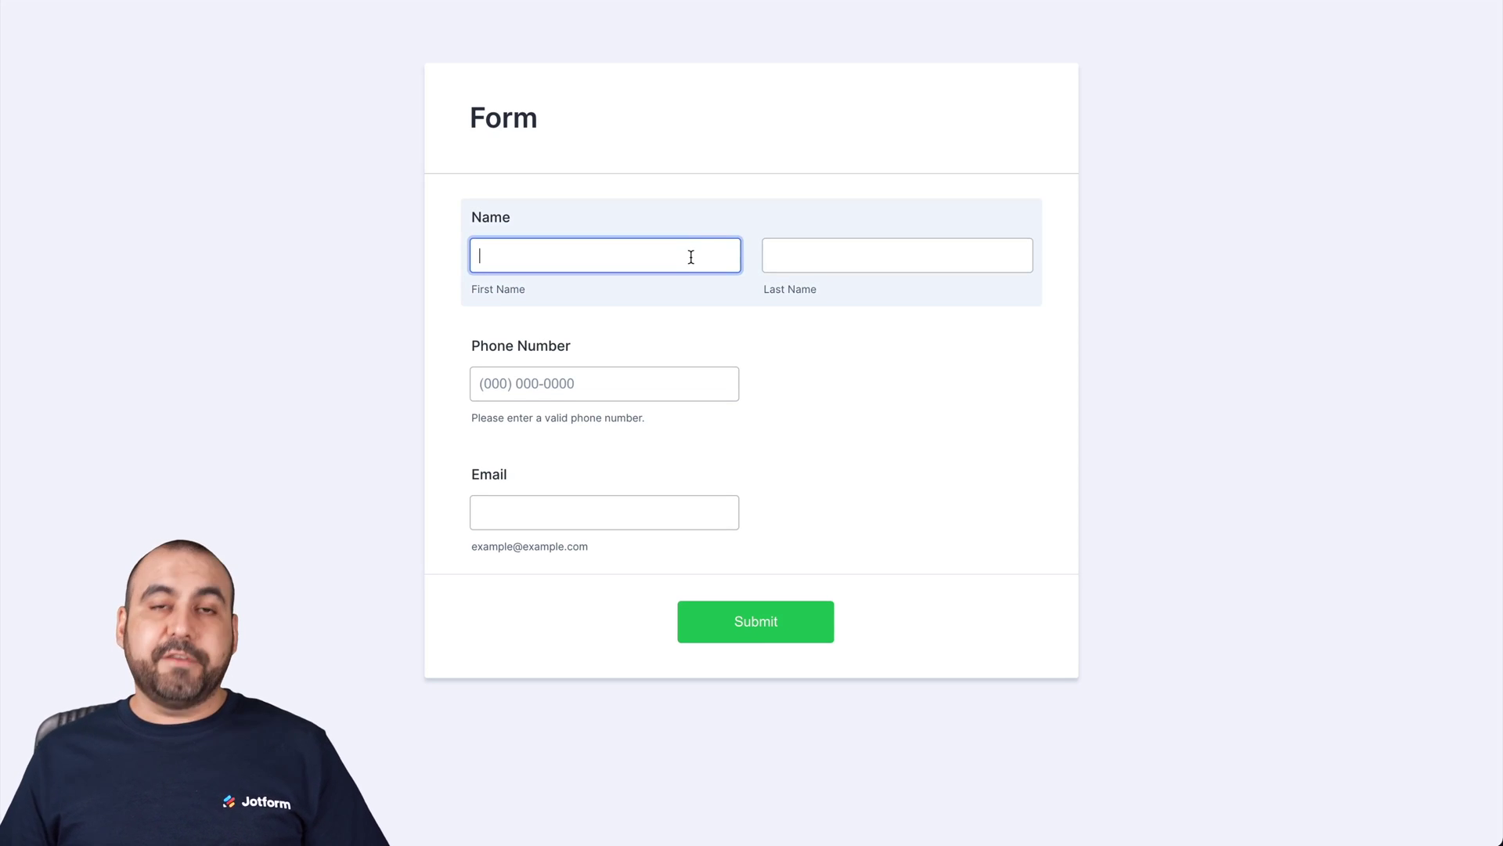
# - Type 'as' in Email and leave Phone Number empty to trigger the live form's 2 validation errors
pyautogui.click(656, 505)
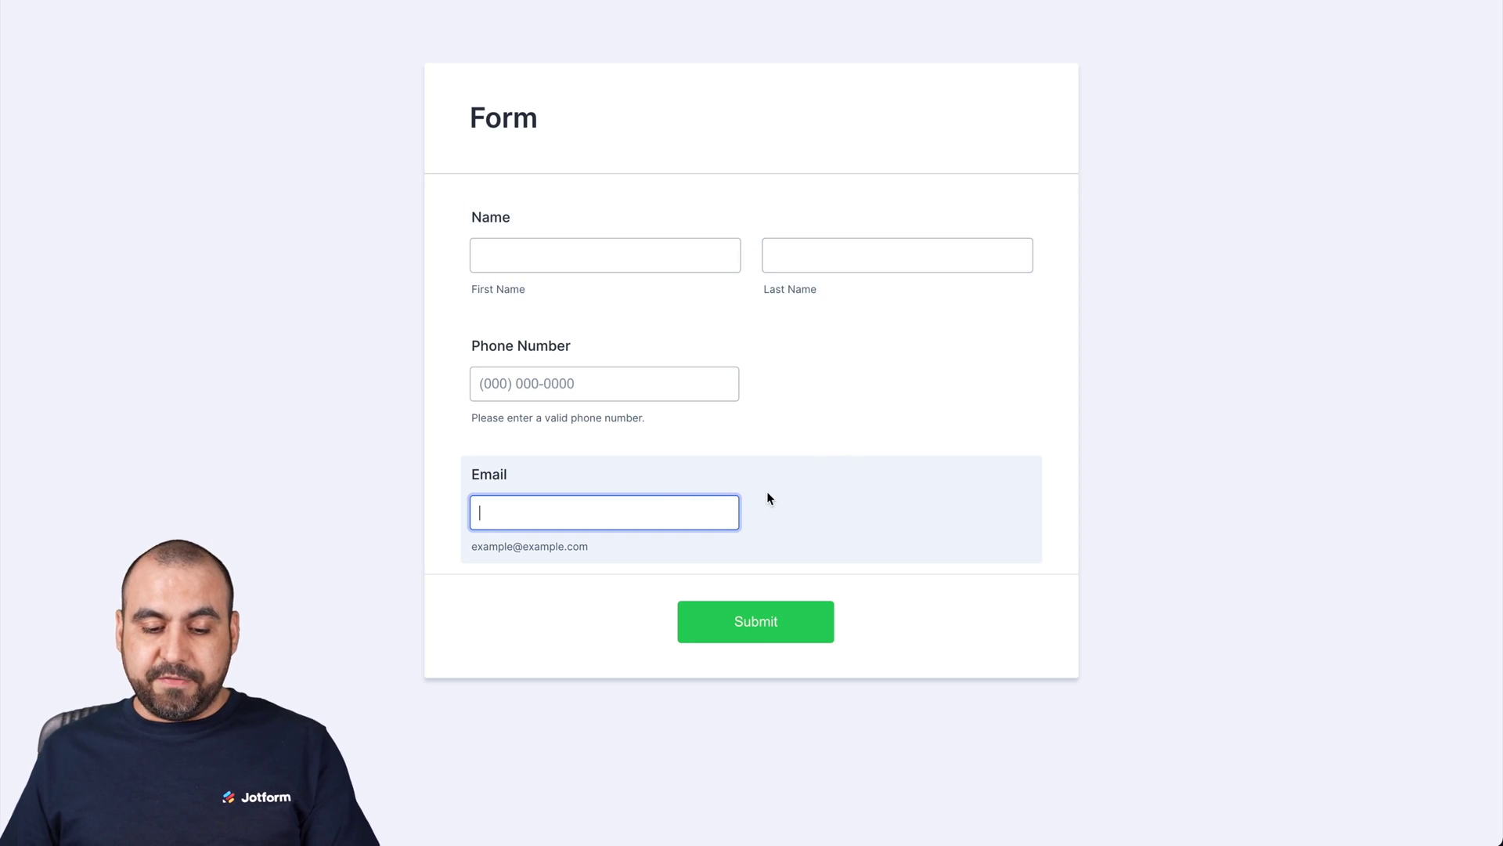
pyautogui.write('as')
pyautogui.click(794, 492)
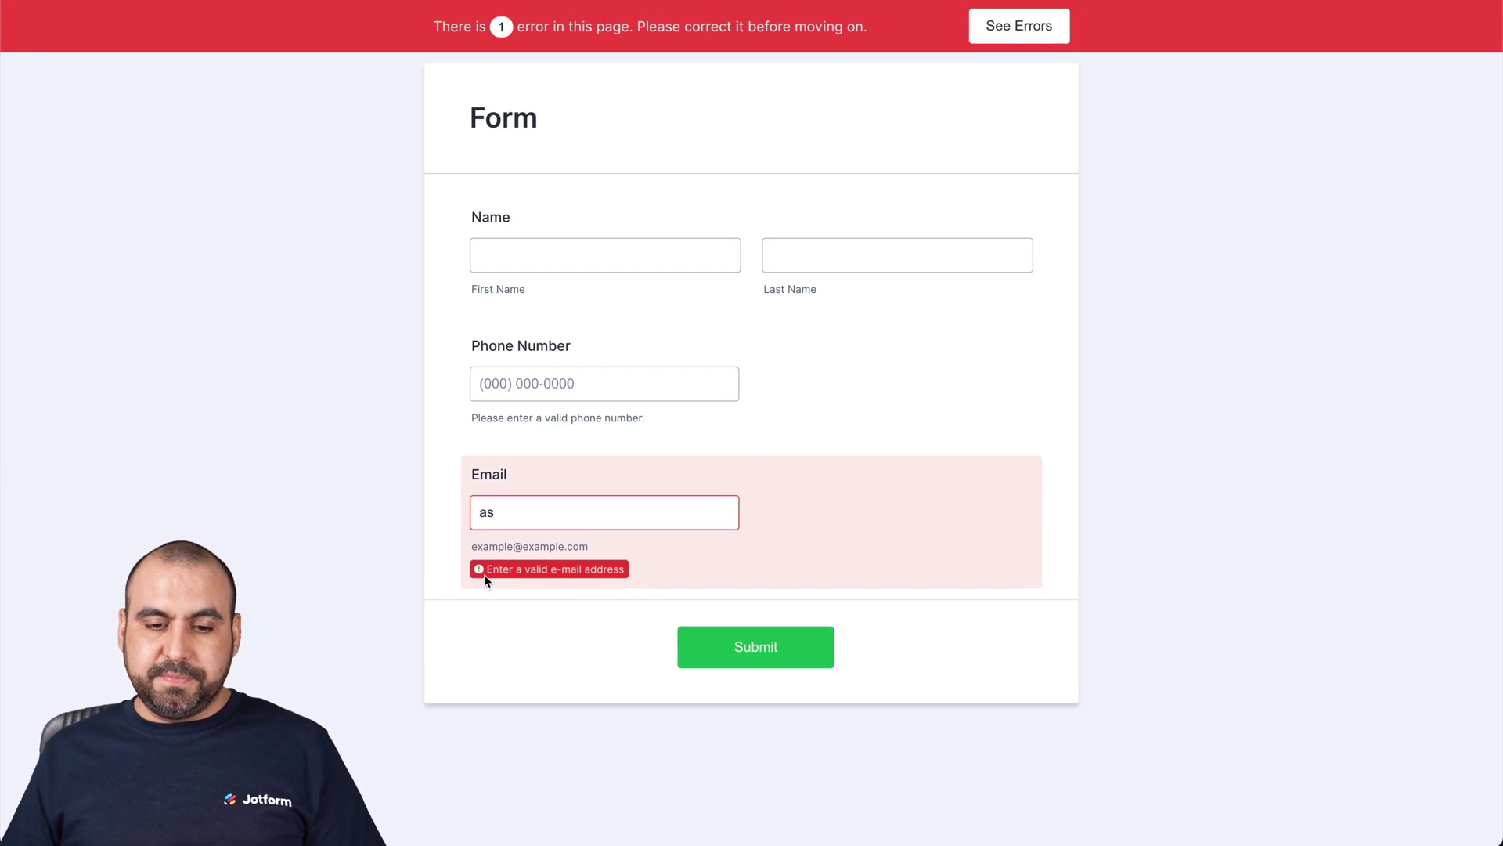
pyautogui.click(548, 385)
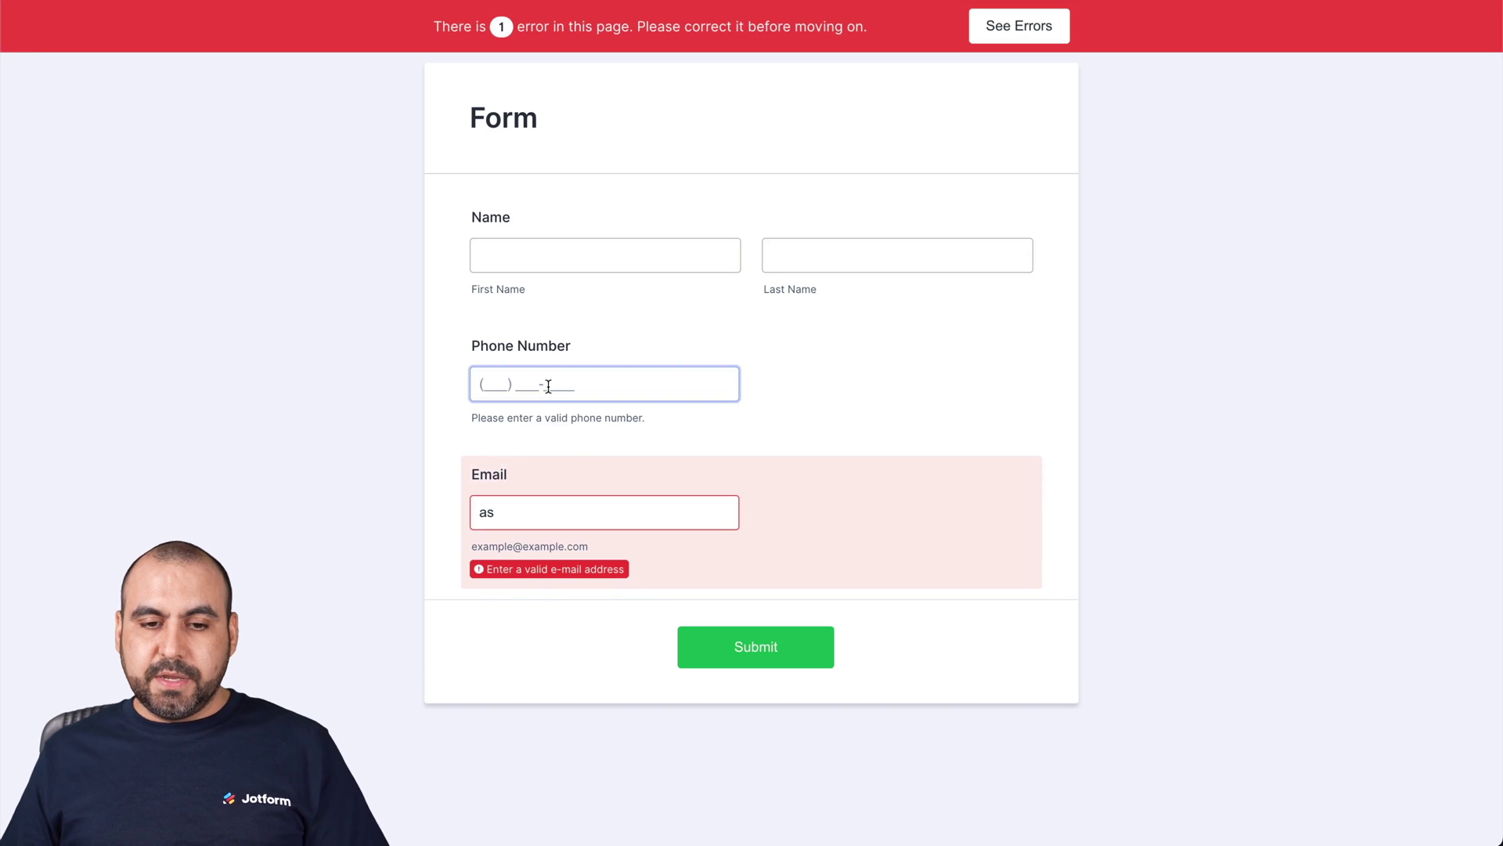
pyautogui.click(798, 452)
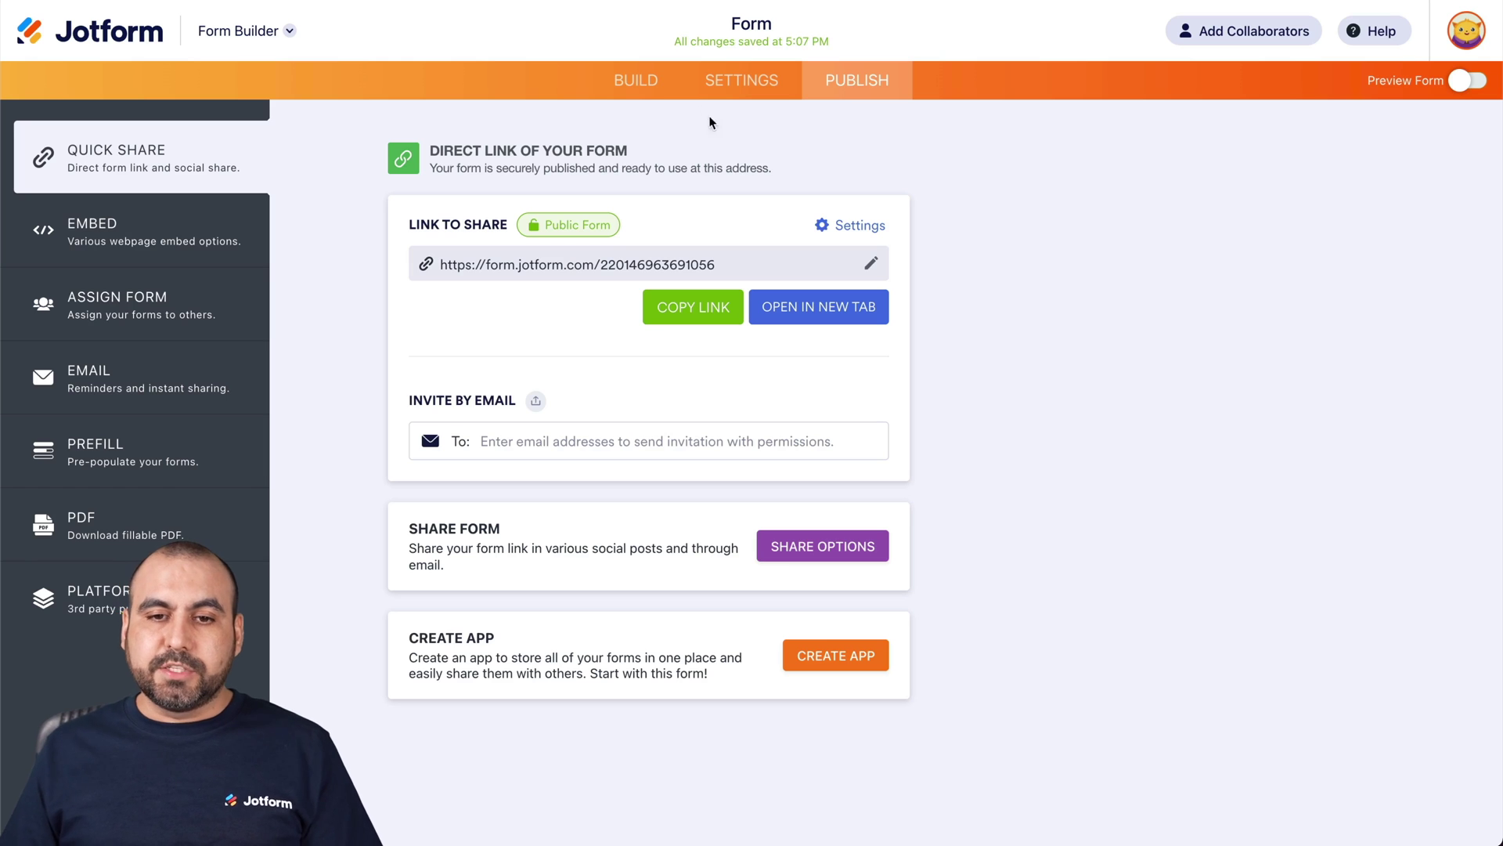
pyautogui.click(636, 80)
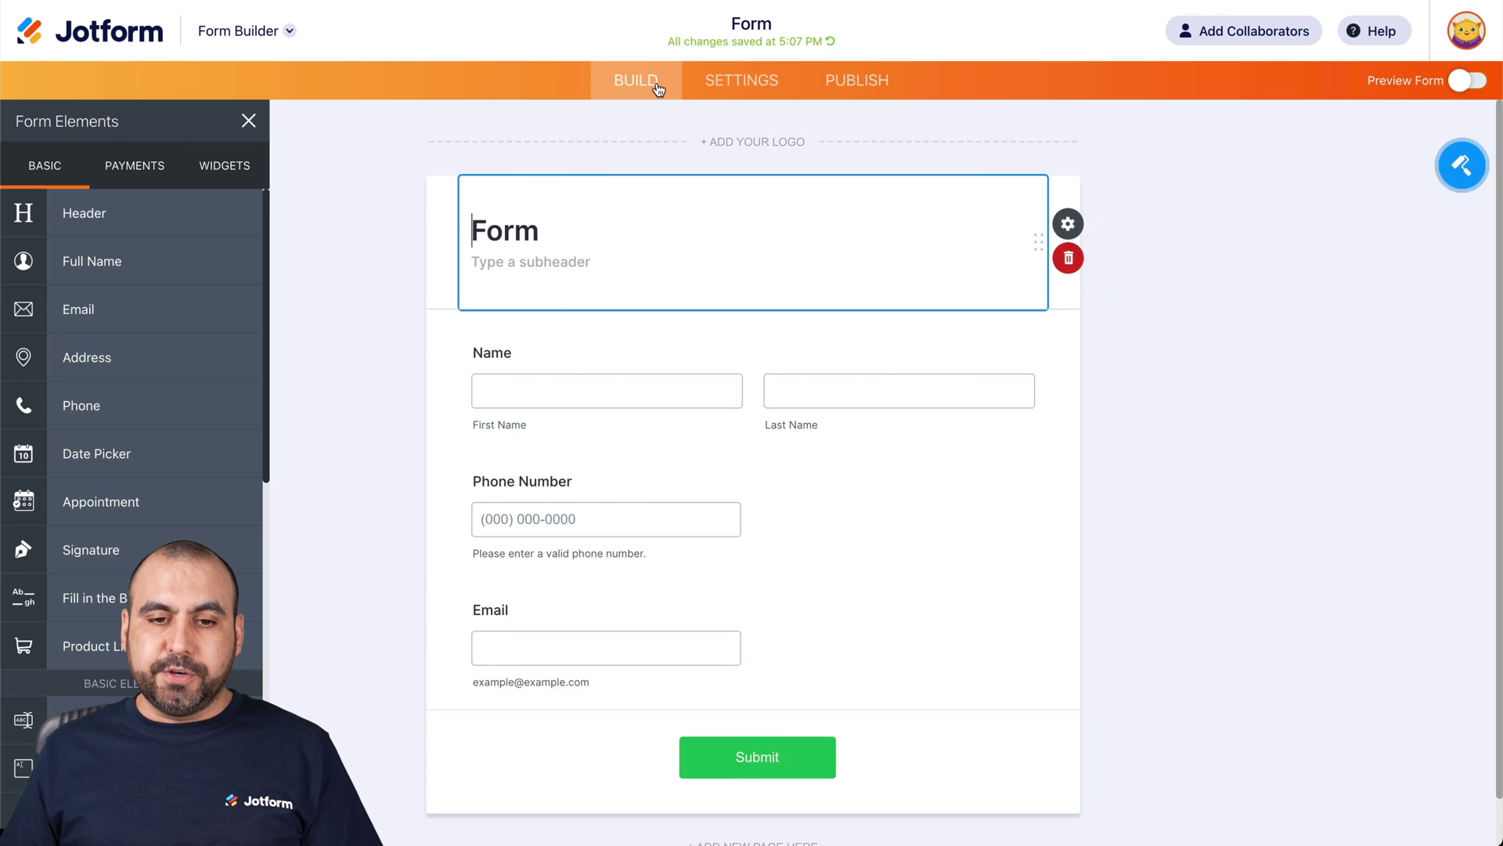
# - Paste the error-hiding CSS into Form Designer Styles' Inject Custom CSS and save it
pyautogui.click(1456, 159)
pyautogui.click(1279, 173)
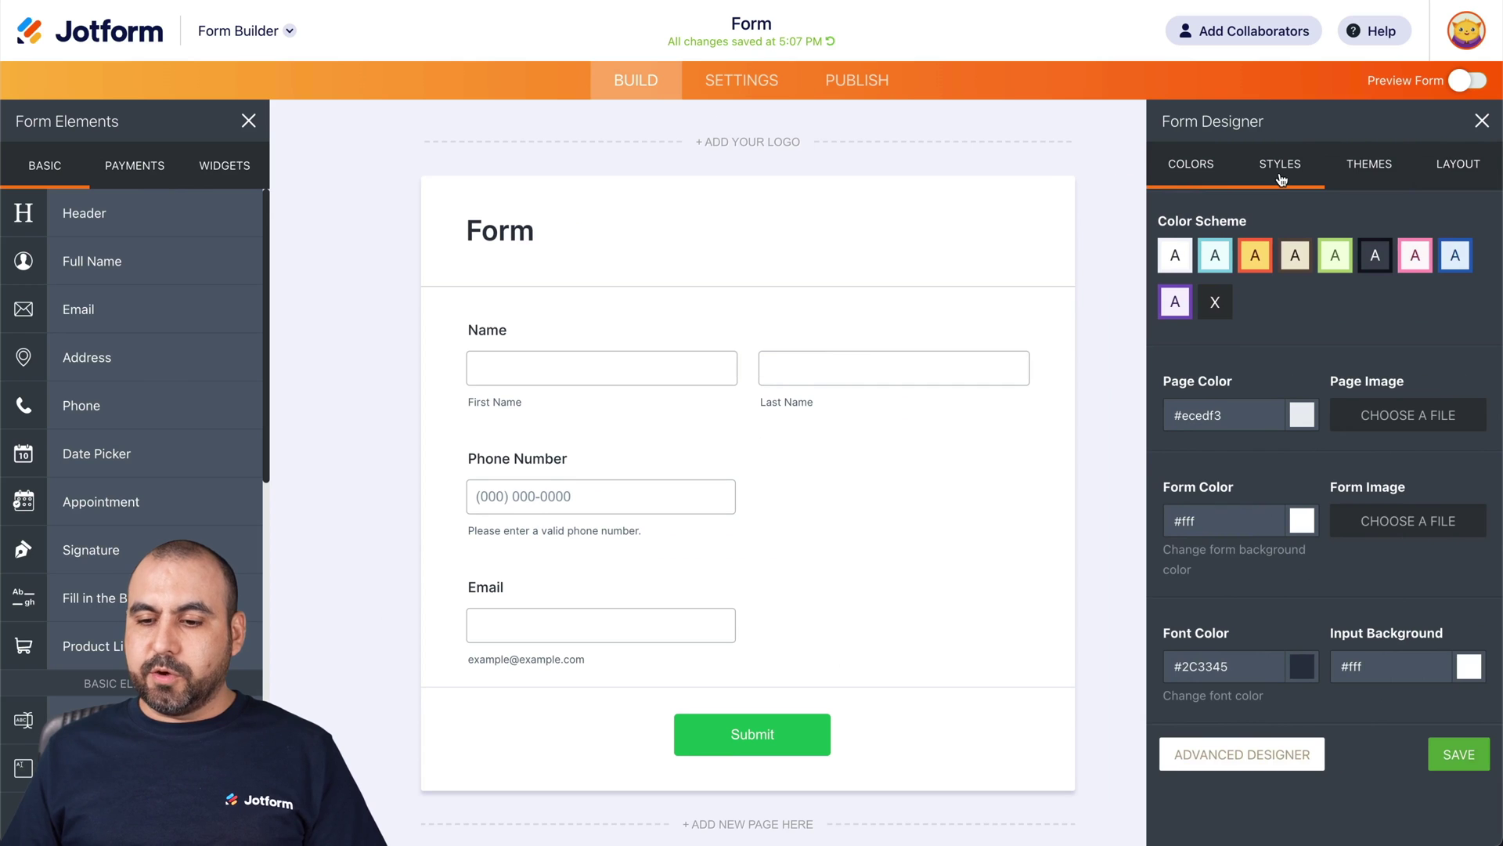
pyautogui.scroll(-4, 1293, 383)
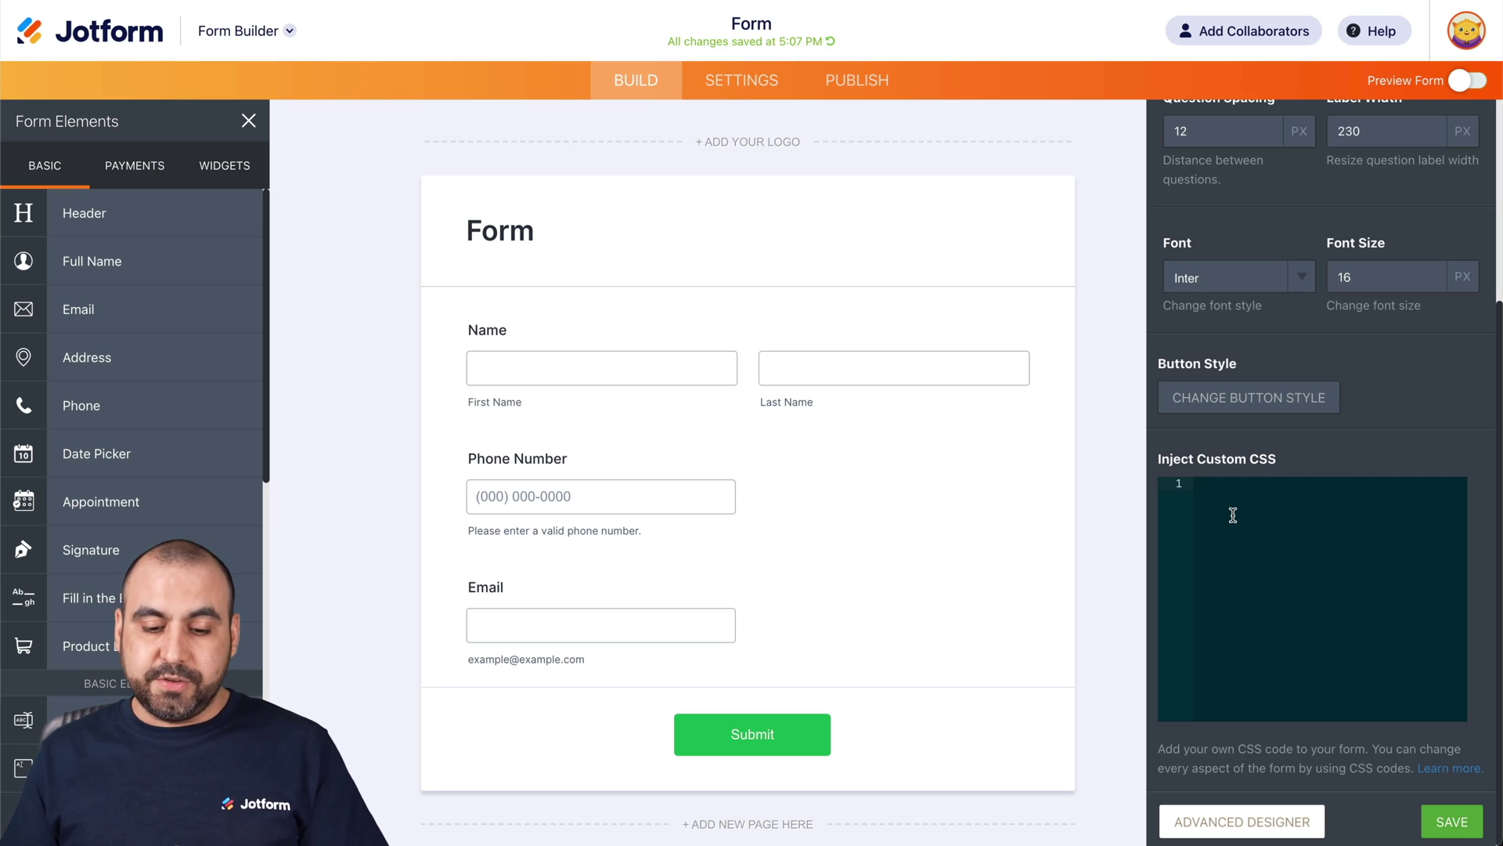
pyautogui.write('.form-error-message {     display: none; } .form-validation-error {     box-shadow: none !important; } .form-line-error {     background: none; }')
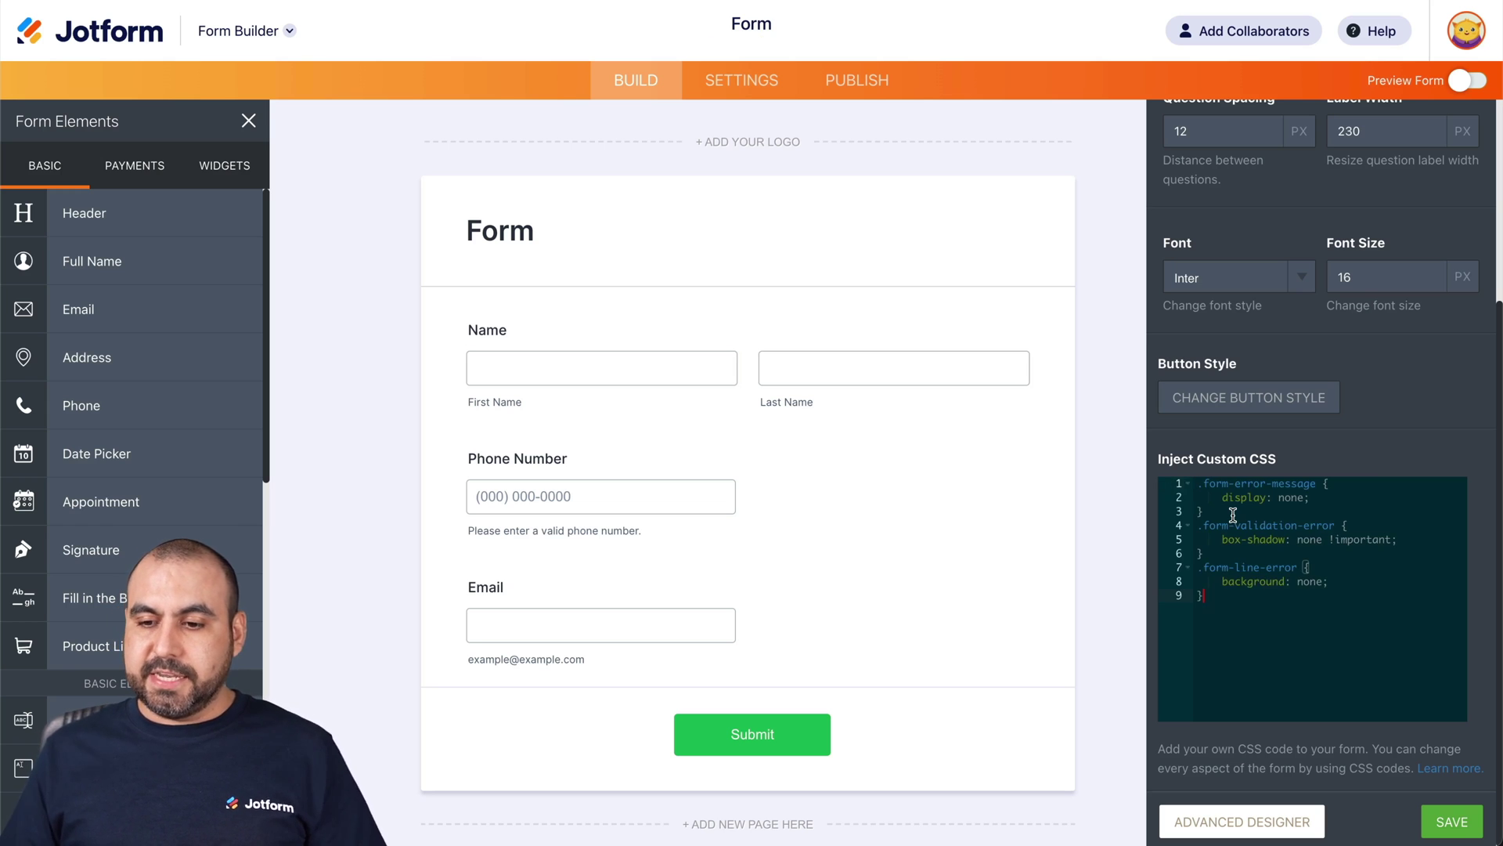
pyautogui.click(1439, 821)
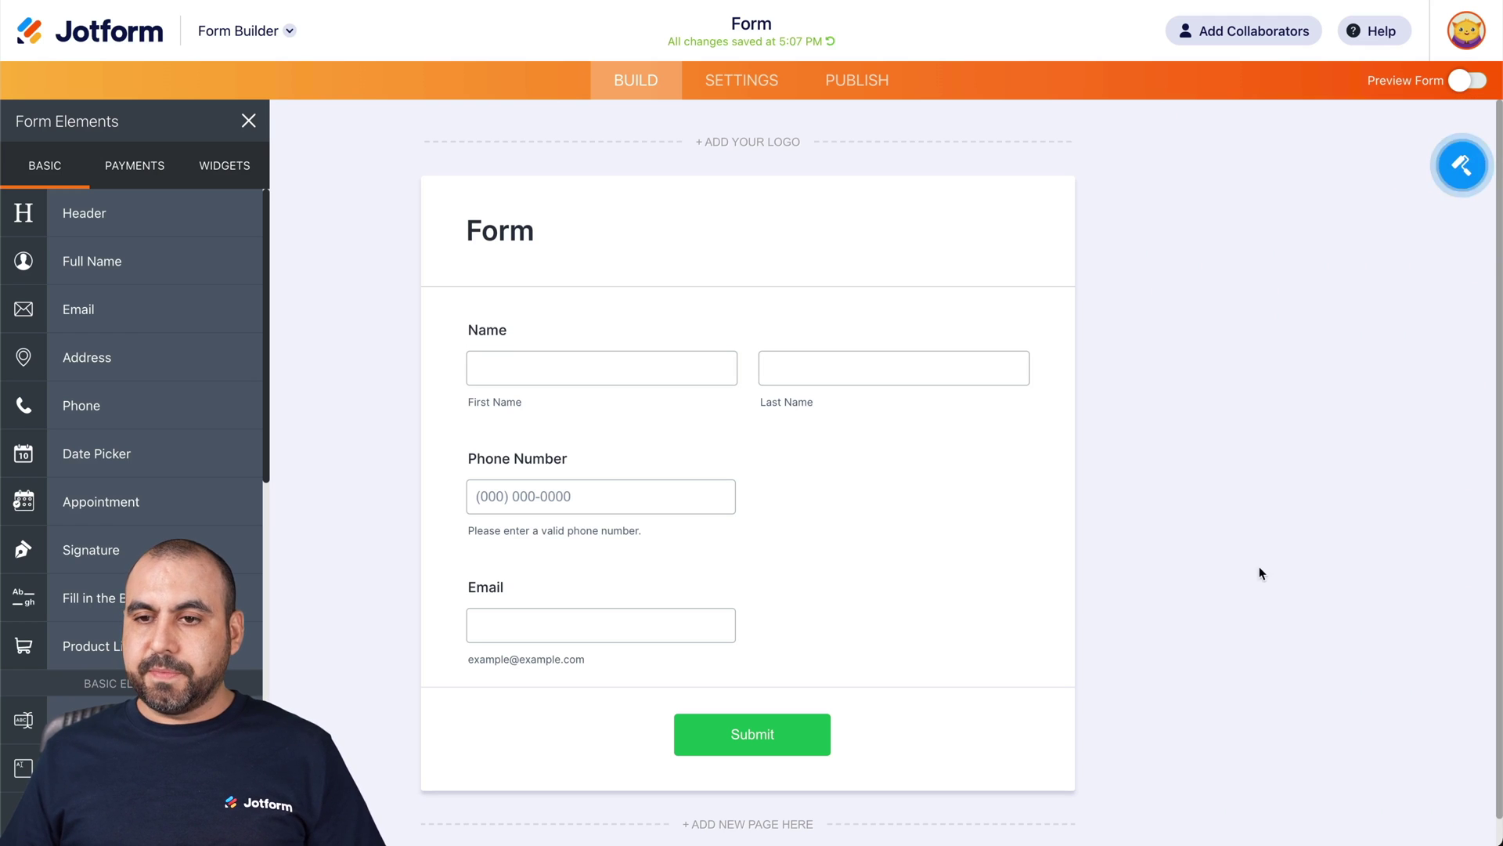
pyautogui.click(886, 86)
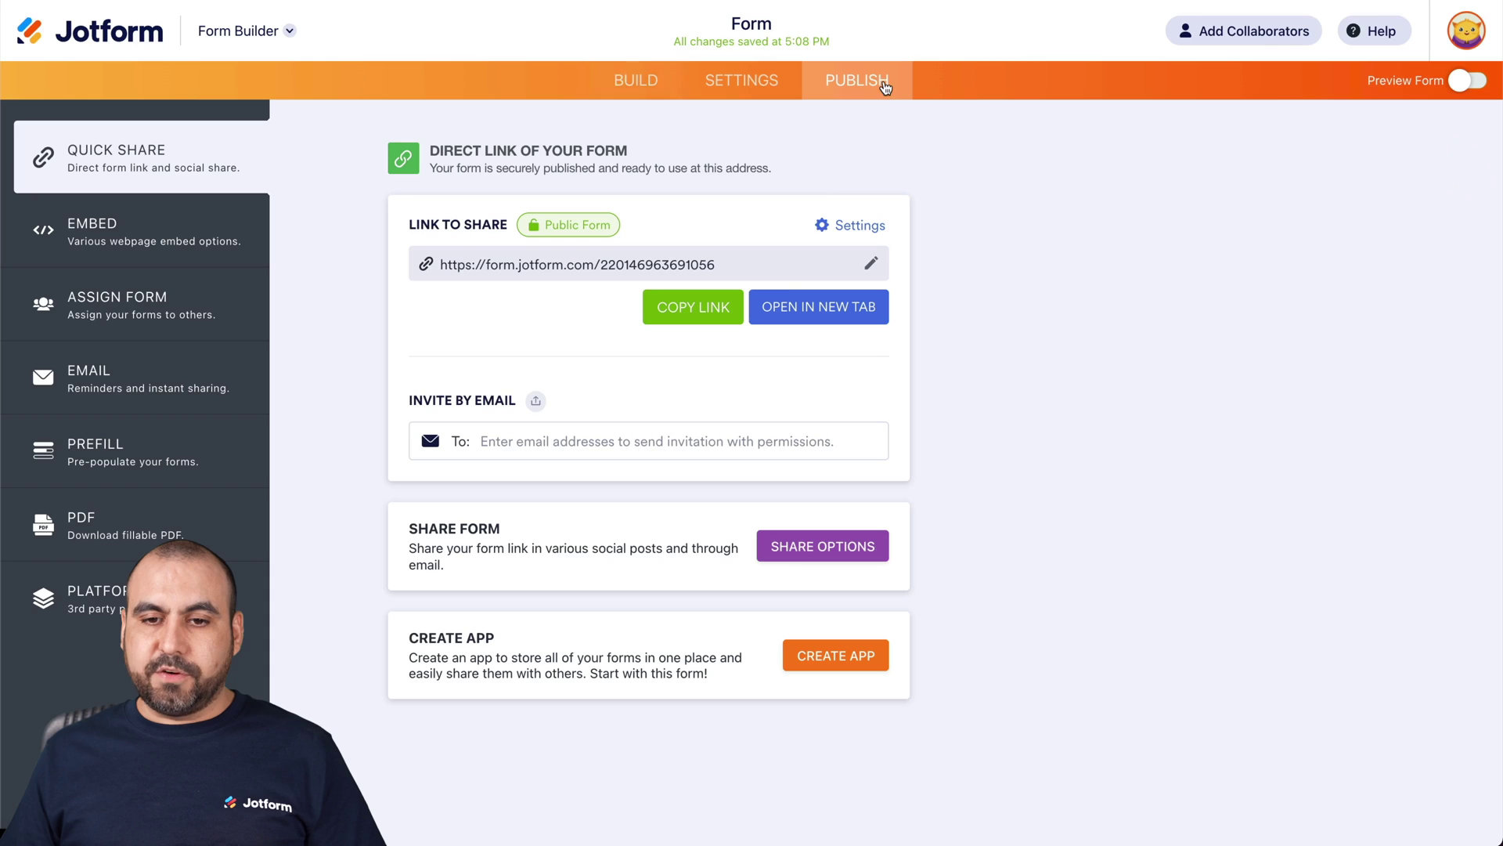
pyautogui.click(797, 303)
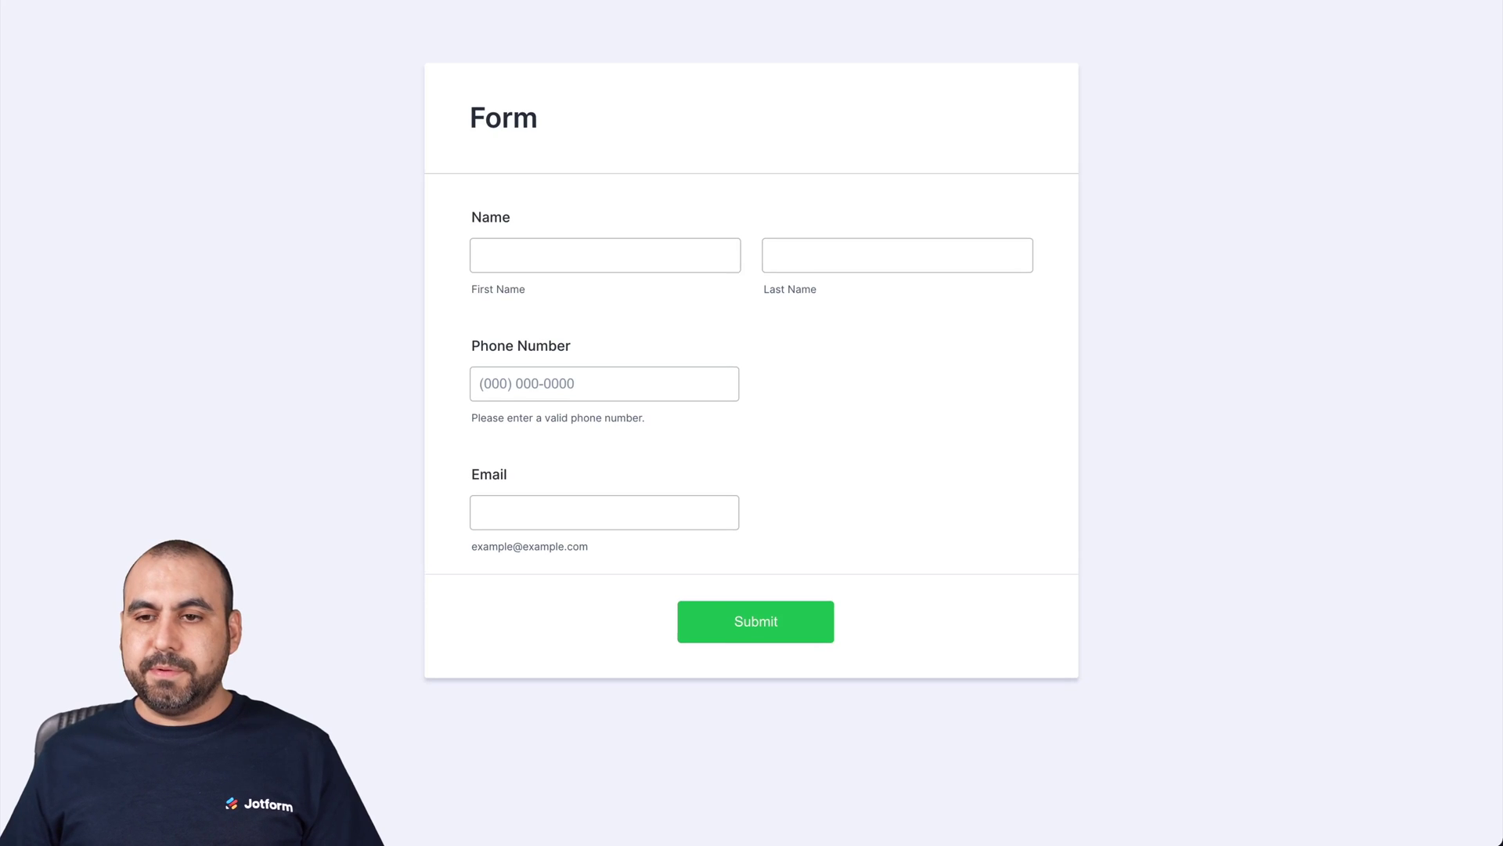
pyautogui.click(601, 264)
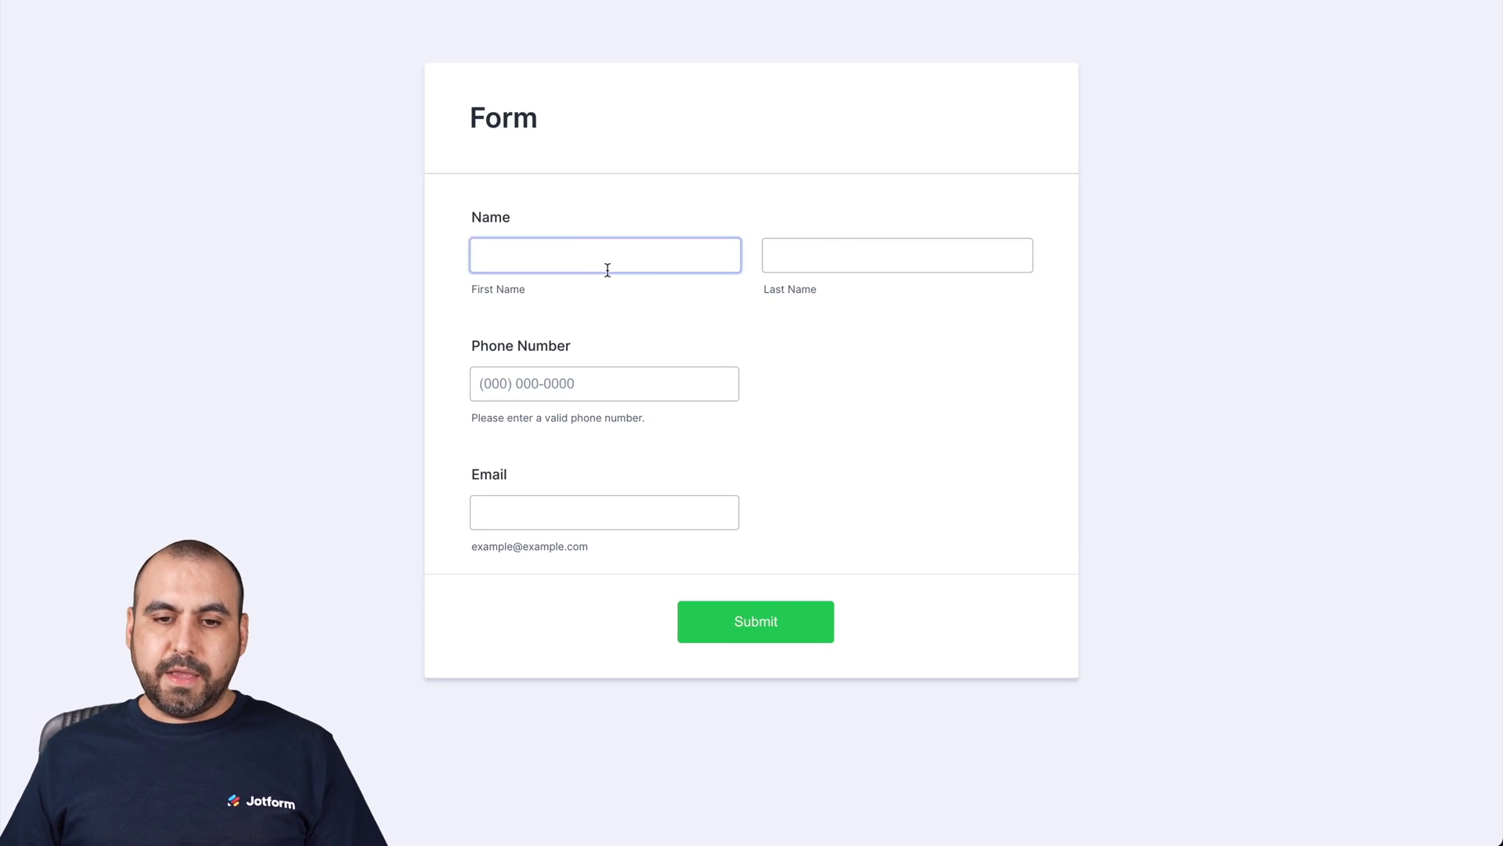
pyautogui.click(592, 385)
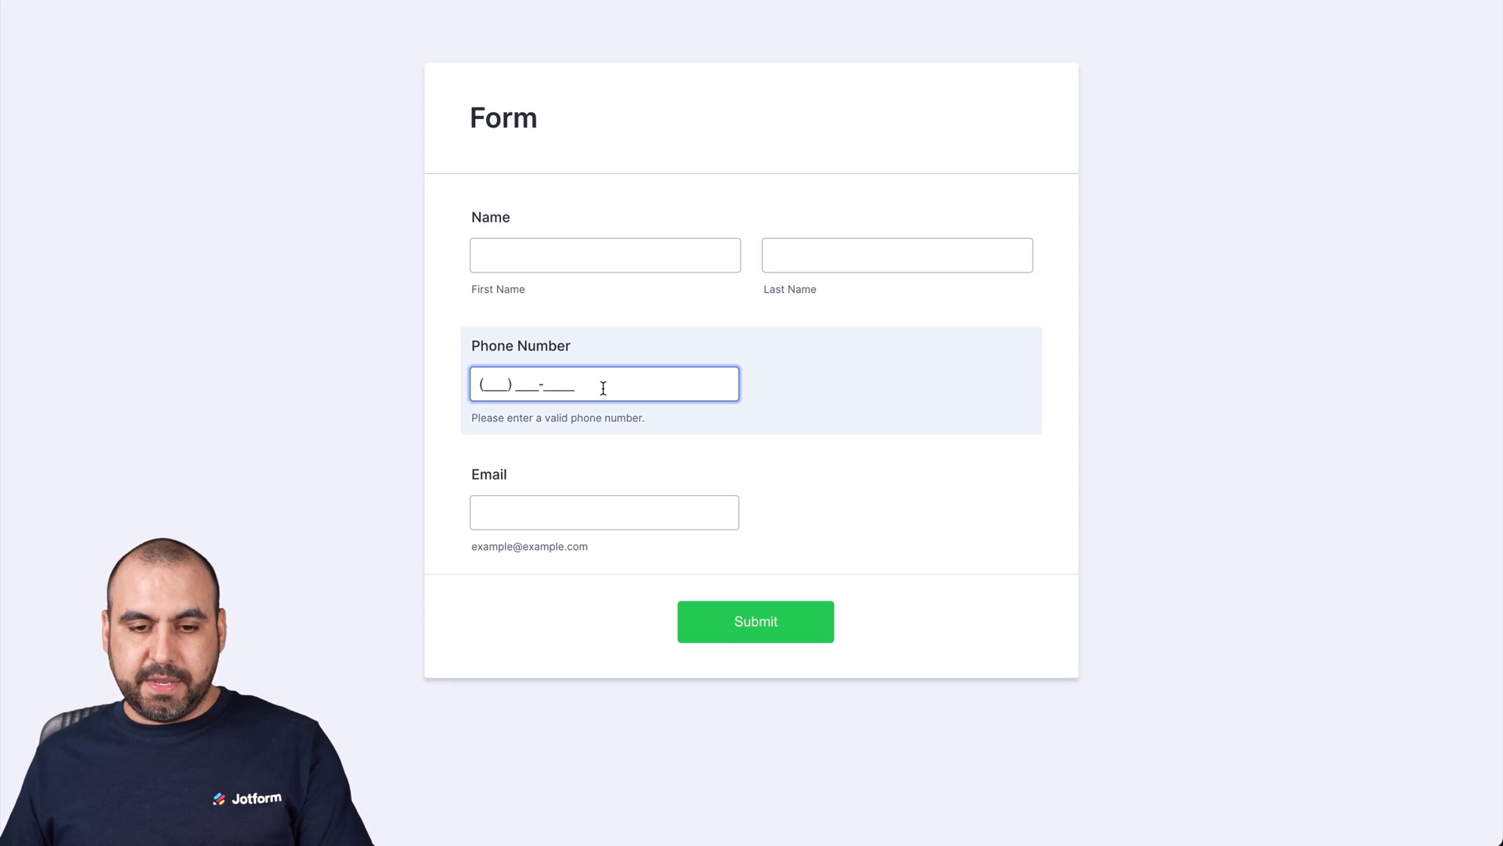
pyautogui.write('23')
pyautogui.click(409, 396)
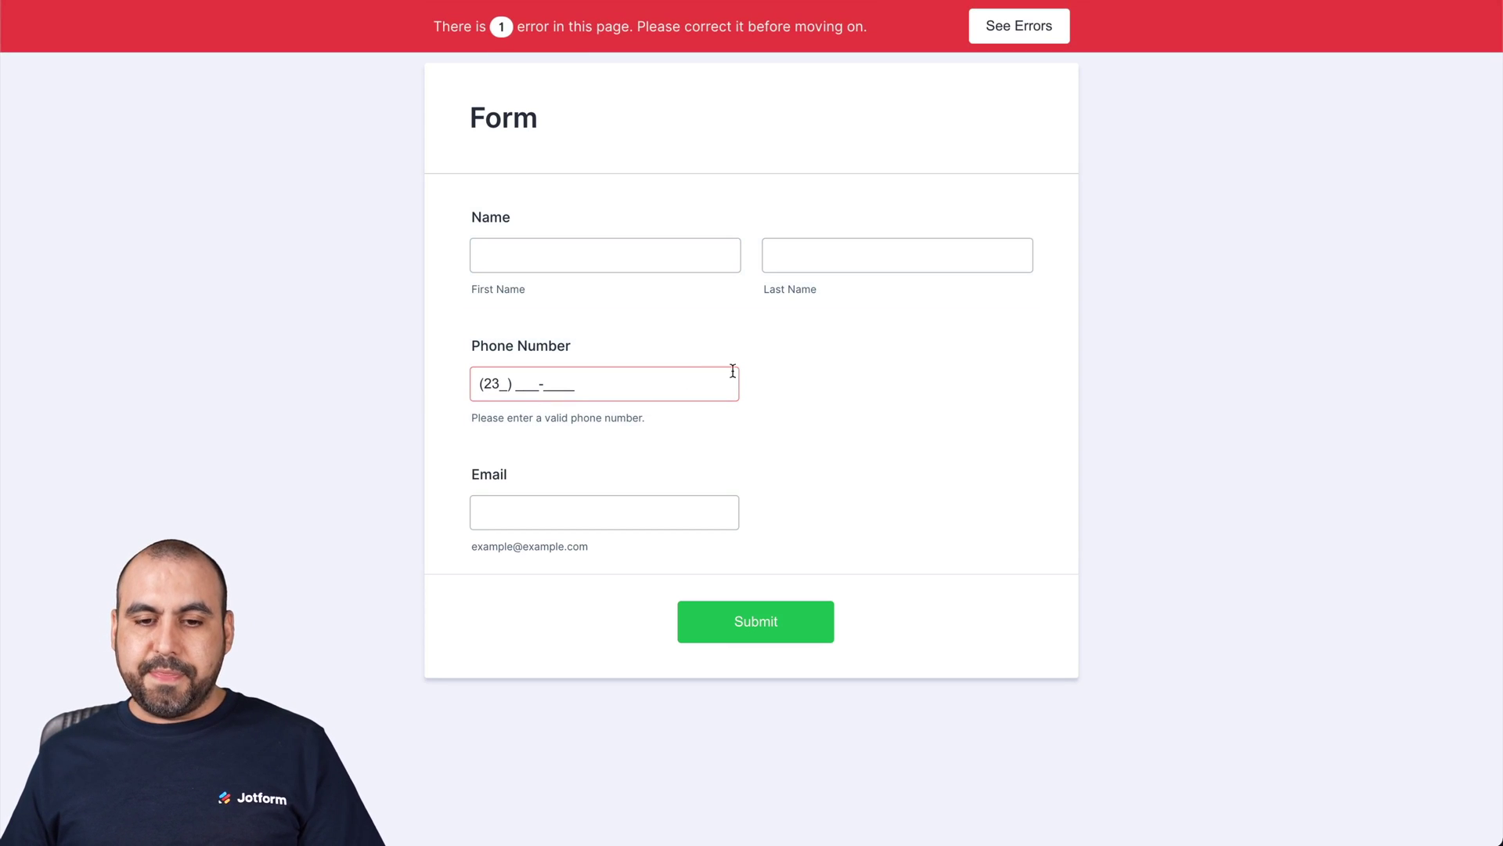
pyautogui.click(569, 514)
pyautogui.click(797, 534)
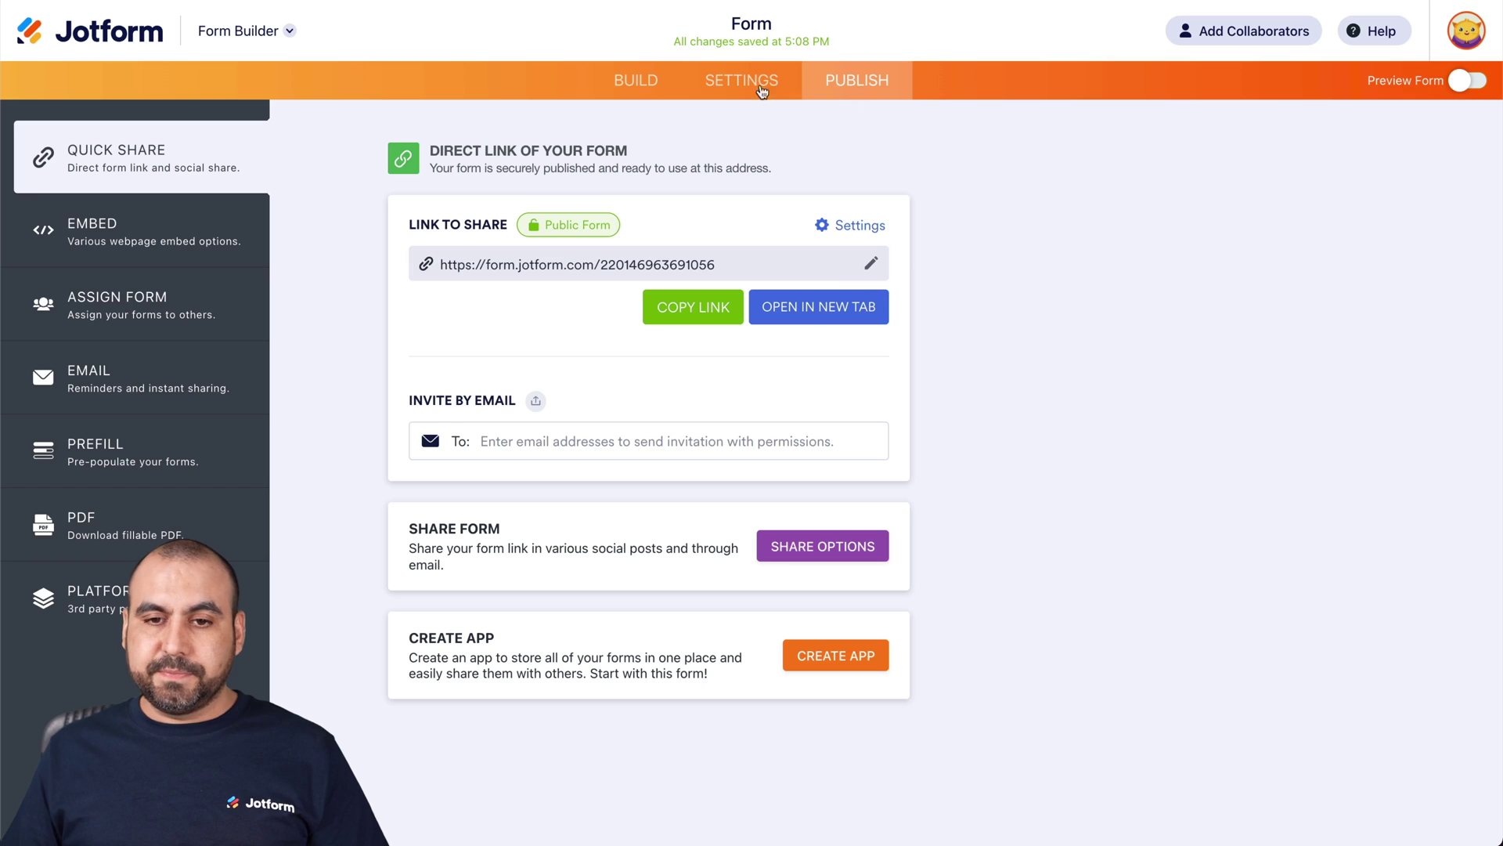
pyautogui.click(654, 83)
# - Select and delete all injected custom CSS in Form Designer Styles, then save
pyautogui.click(1467, 160)
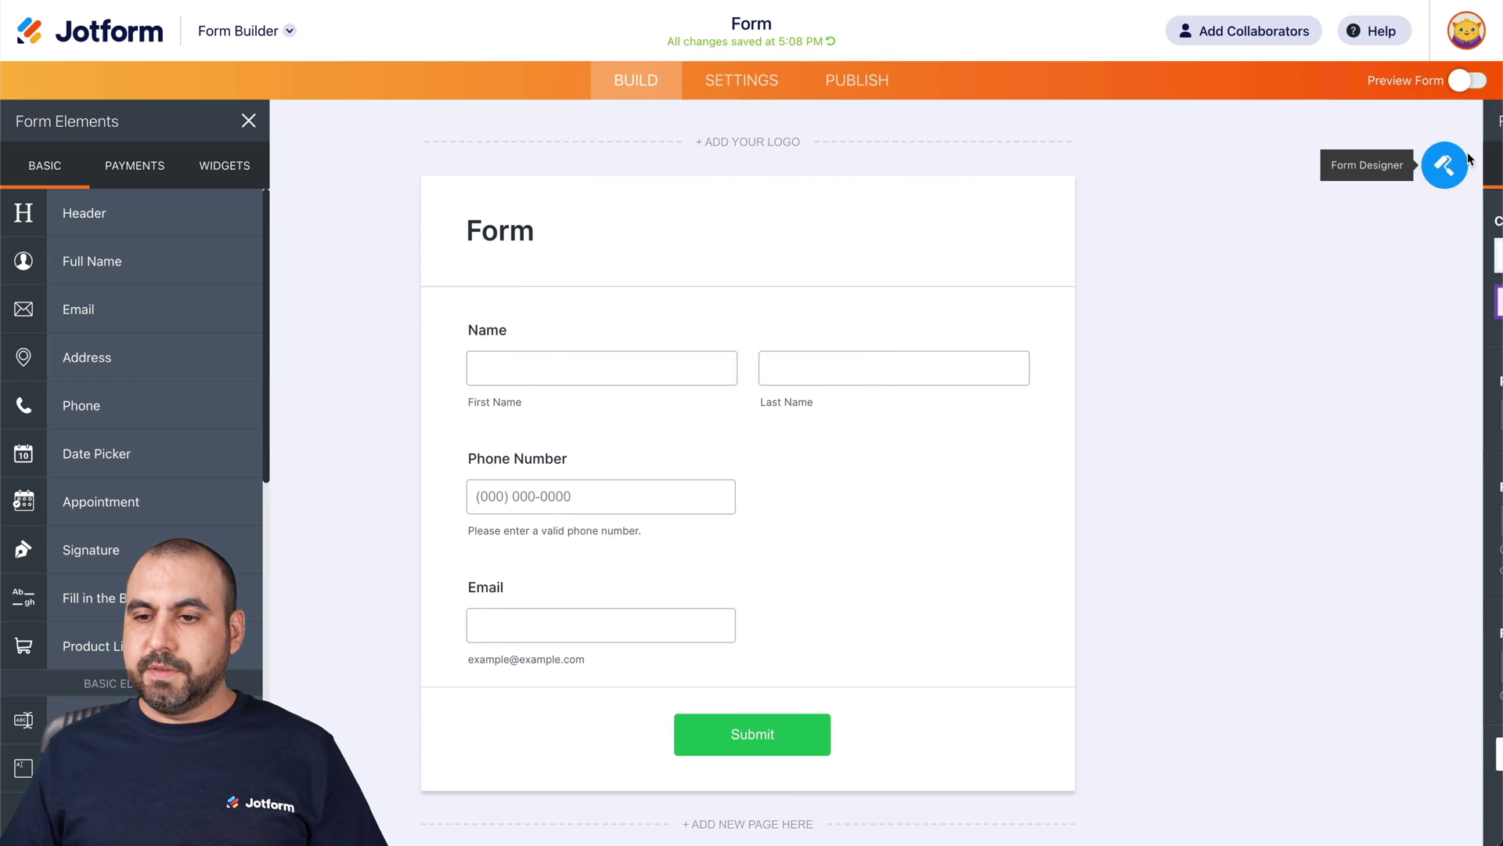
pyautogui.click(1281, 161)
pyautogui.scroll(-3, 1265, 548)
pyautogui.moveTo(1266, 608); pyautogui.dragTo(1167, 451)
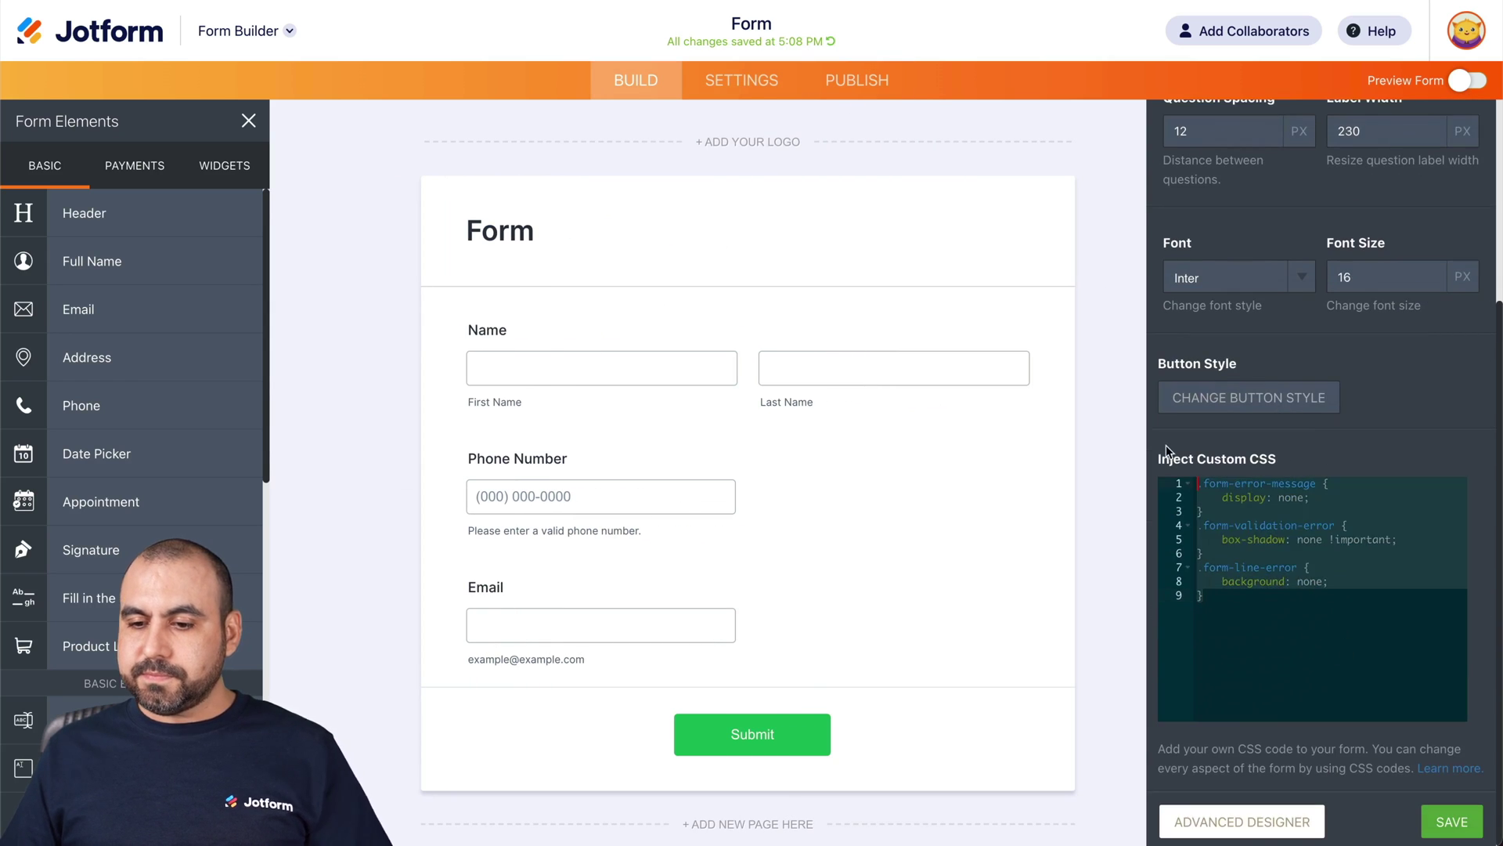
pyautogui.press('BackSpace')
pyautogui.click(1452, 822)
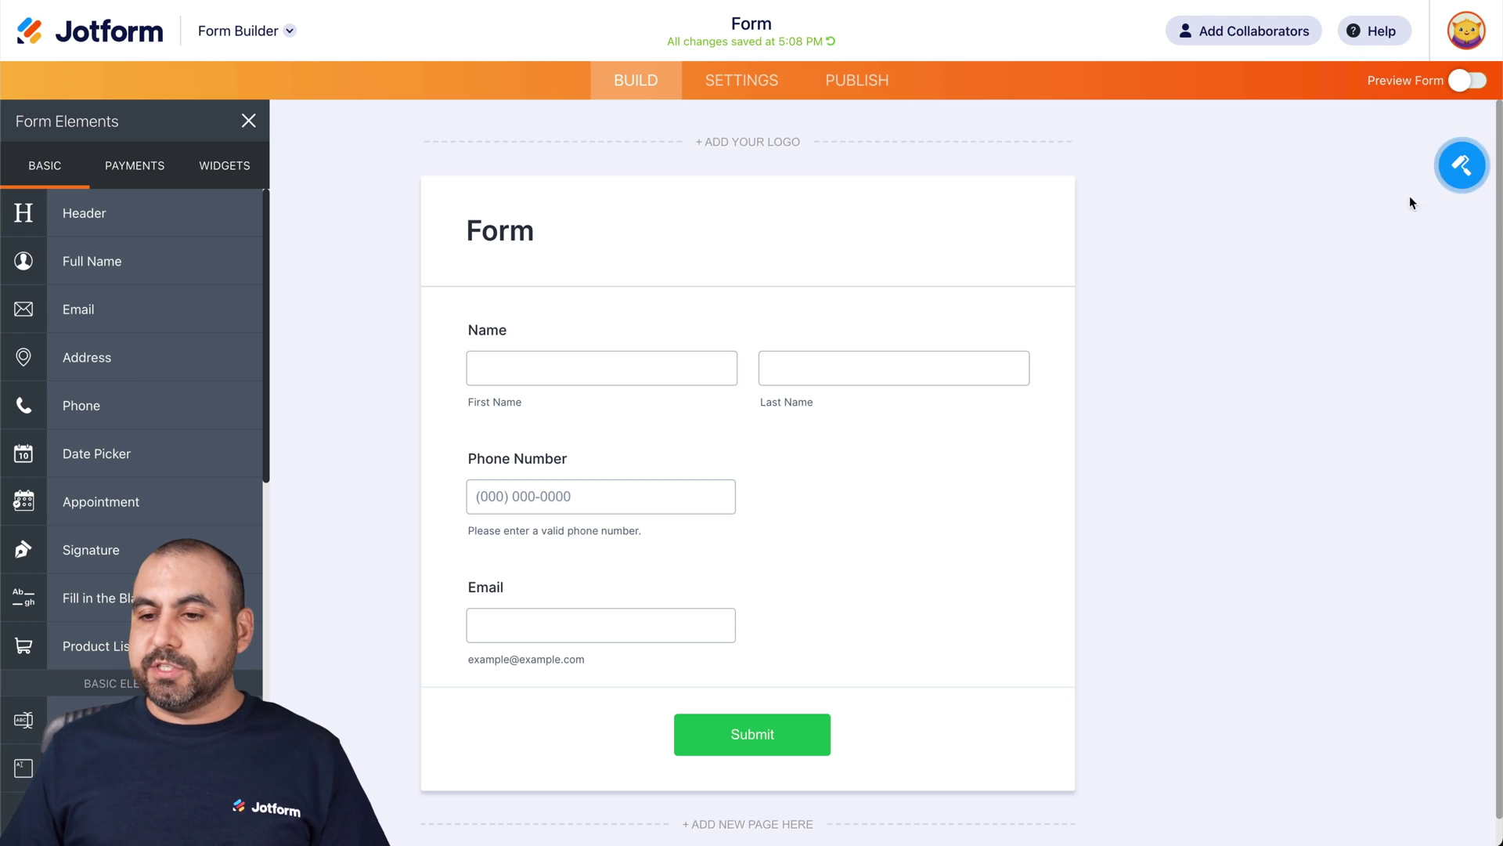
# - In the Advanced Designer, toggle the error-state preview on and off, then open the highlight styles
pyautogui.click(1460, 174)
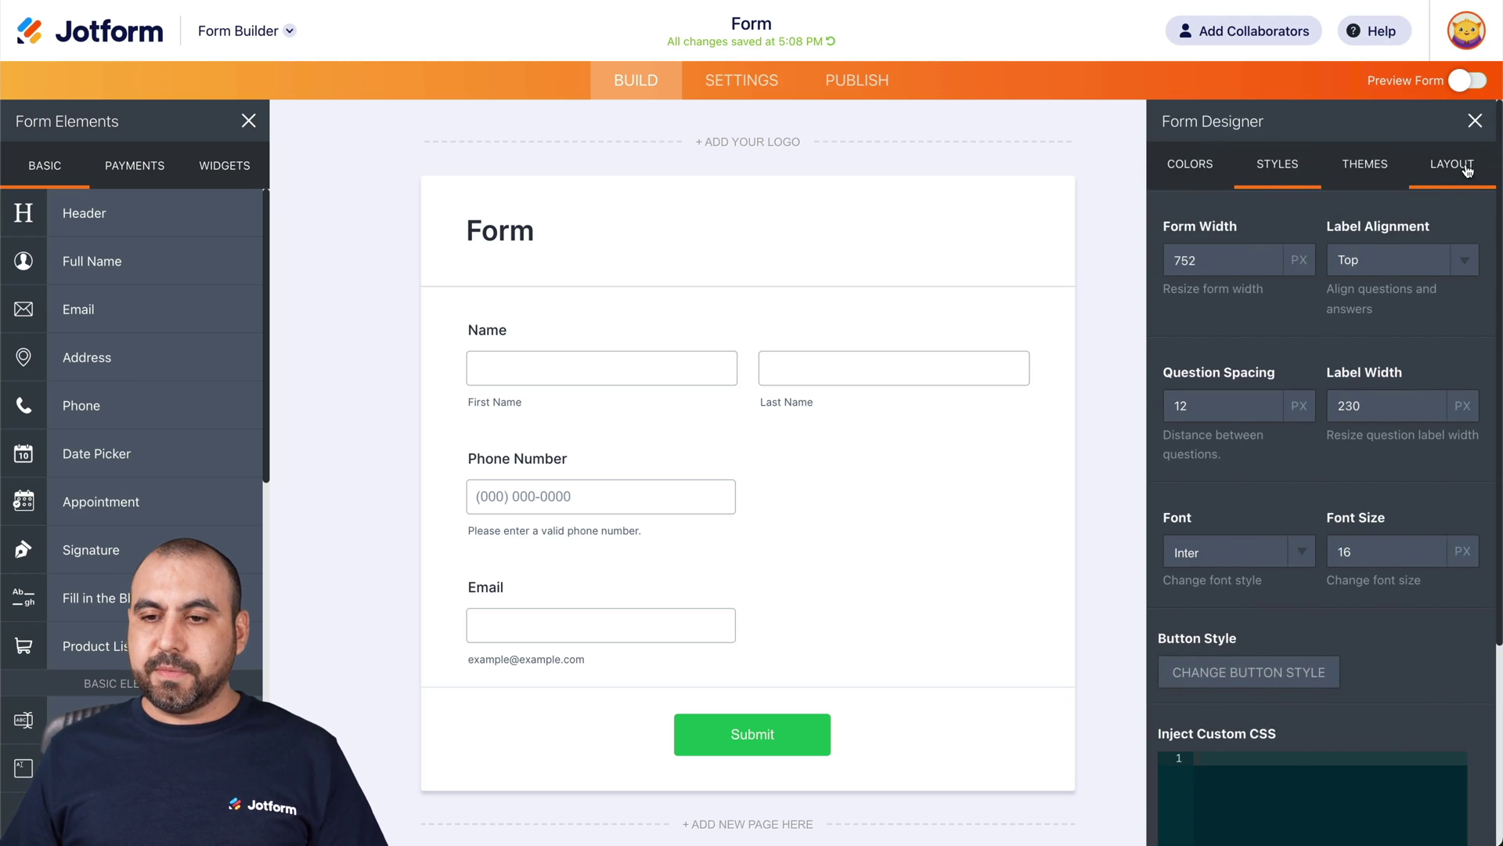
pyautogui.scroll(-3, 1253, 280)
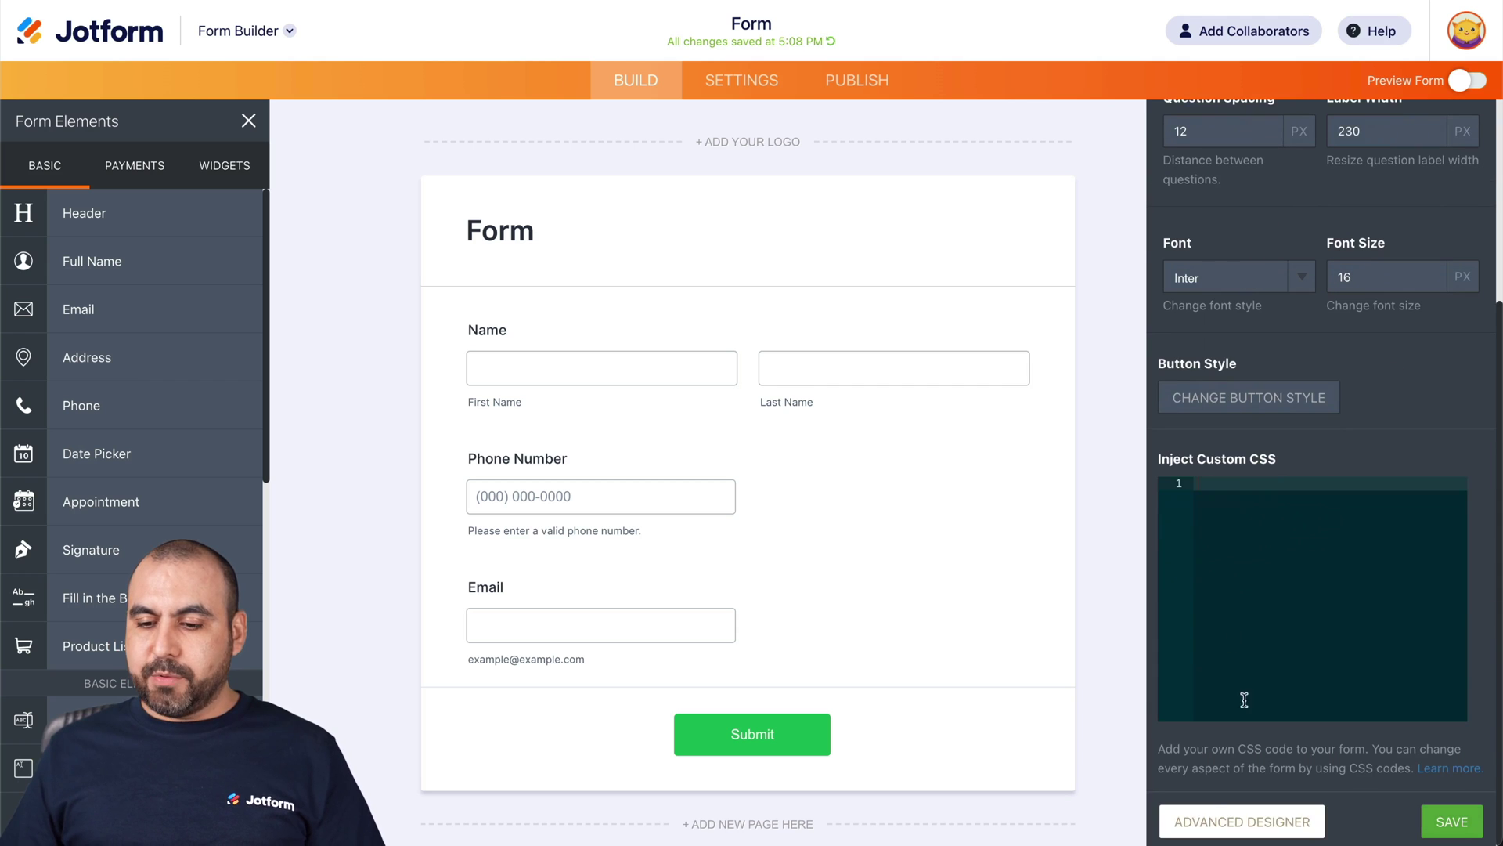
pyautogui.click(1258, 819)
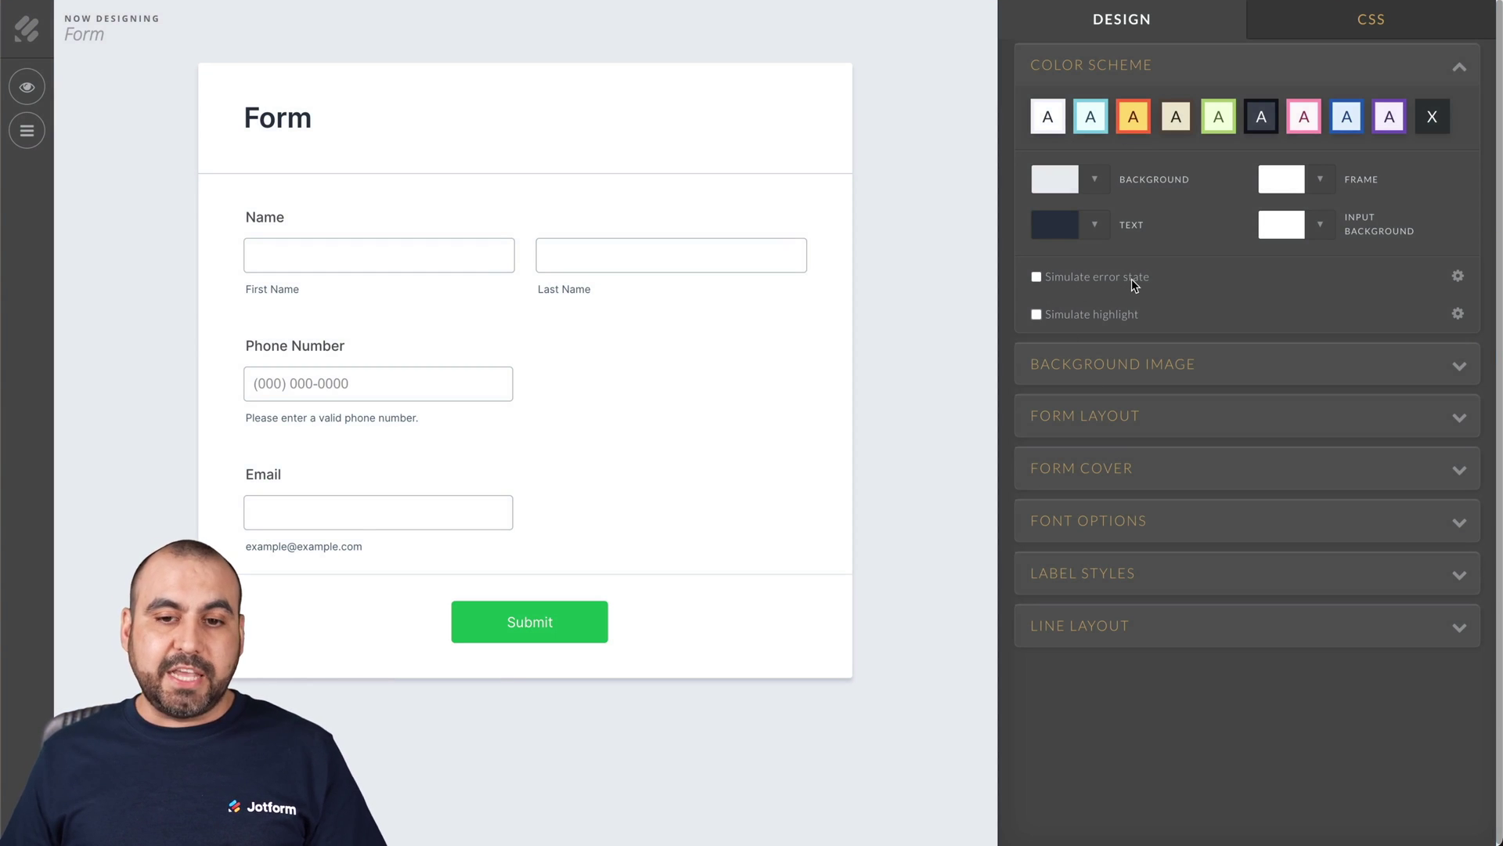
pyautogui.click(1038, 278)
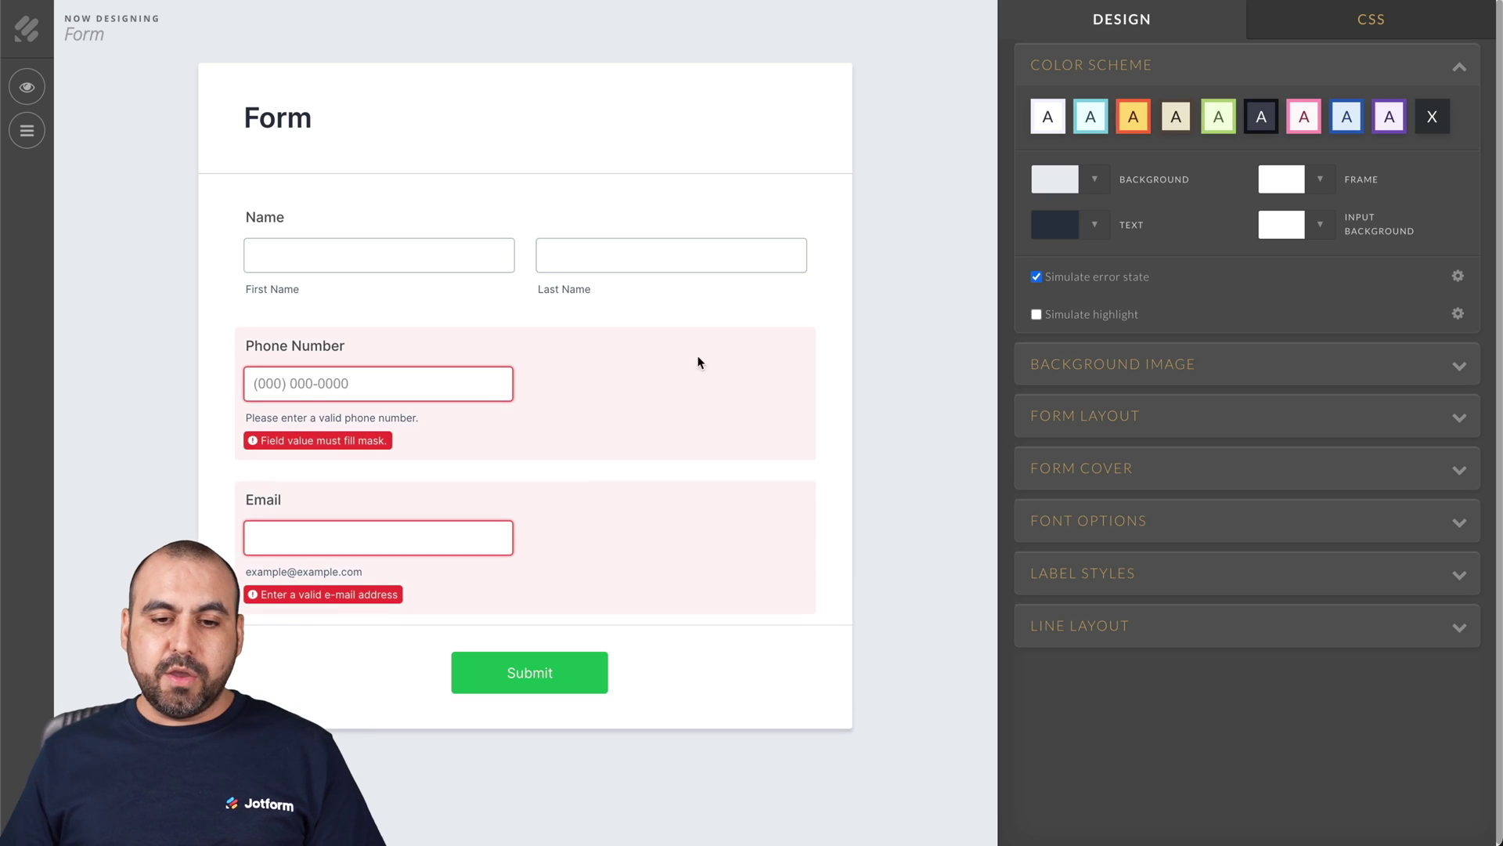
pyautogui.click(1037, 276)
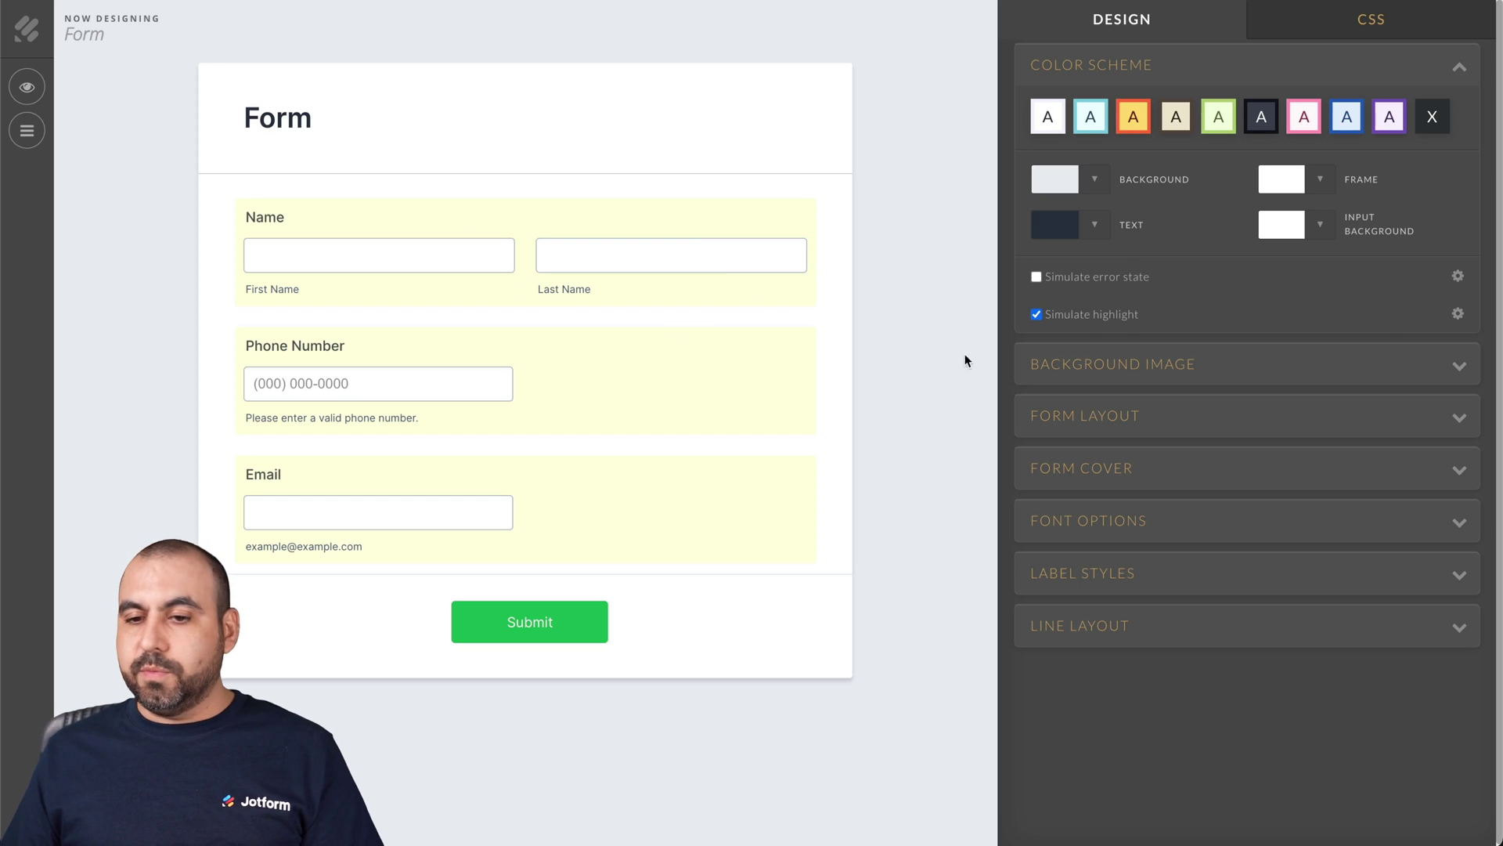
pyautogui.click(1458, 316)
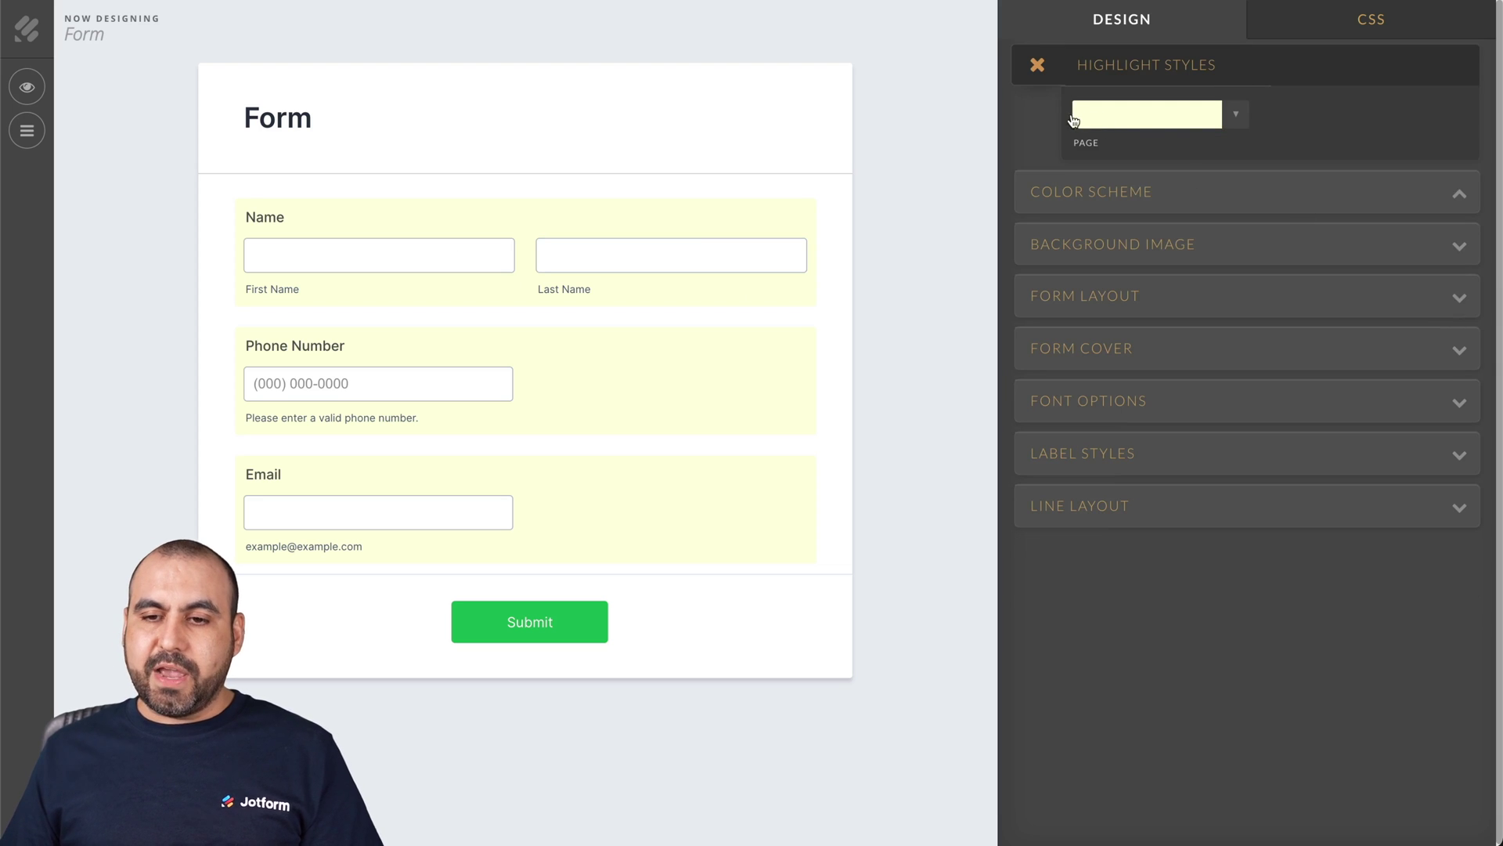
# - Change the highlight colour from trial greens to a pale translucent purple, confirm it, and close Highlight Styles
pyautogui.click(1233, 119)
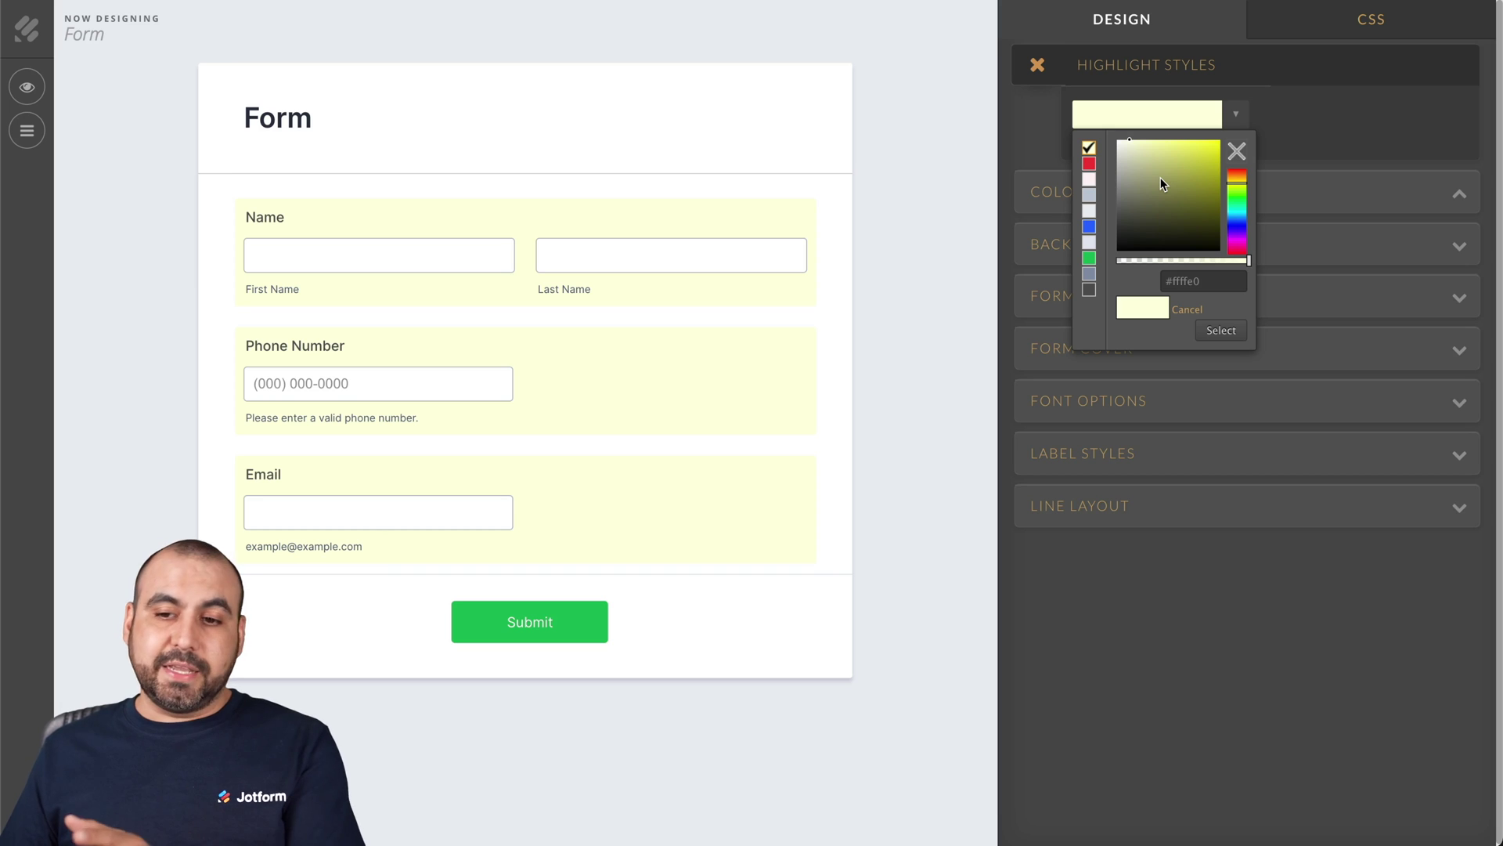
pyautogui.click(1239, 198)
pyautogui.click(1203, 166)
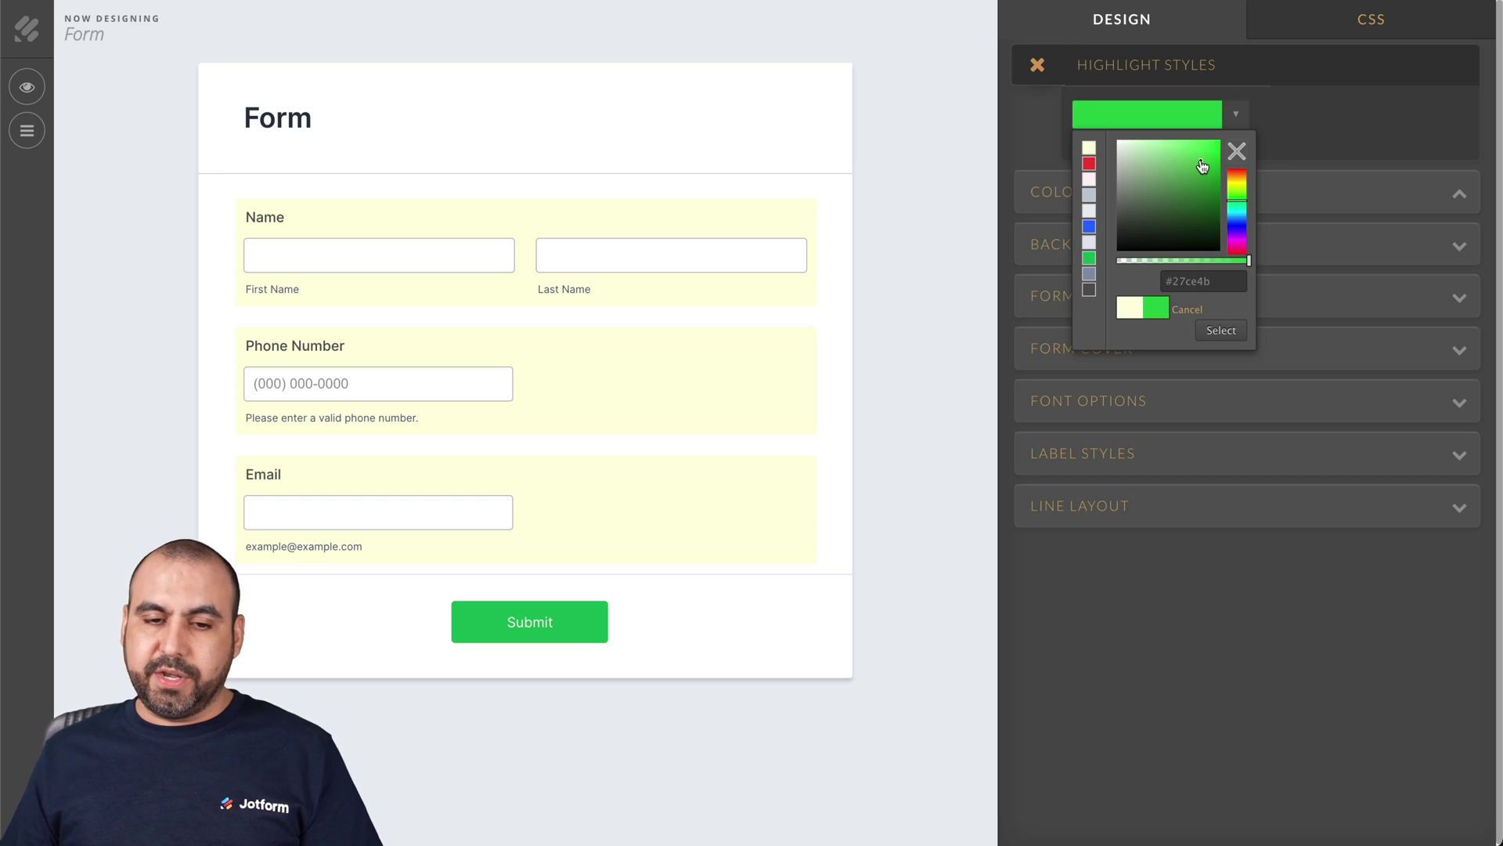
pyautogui.click(1181, 260)
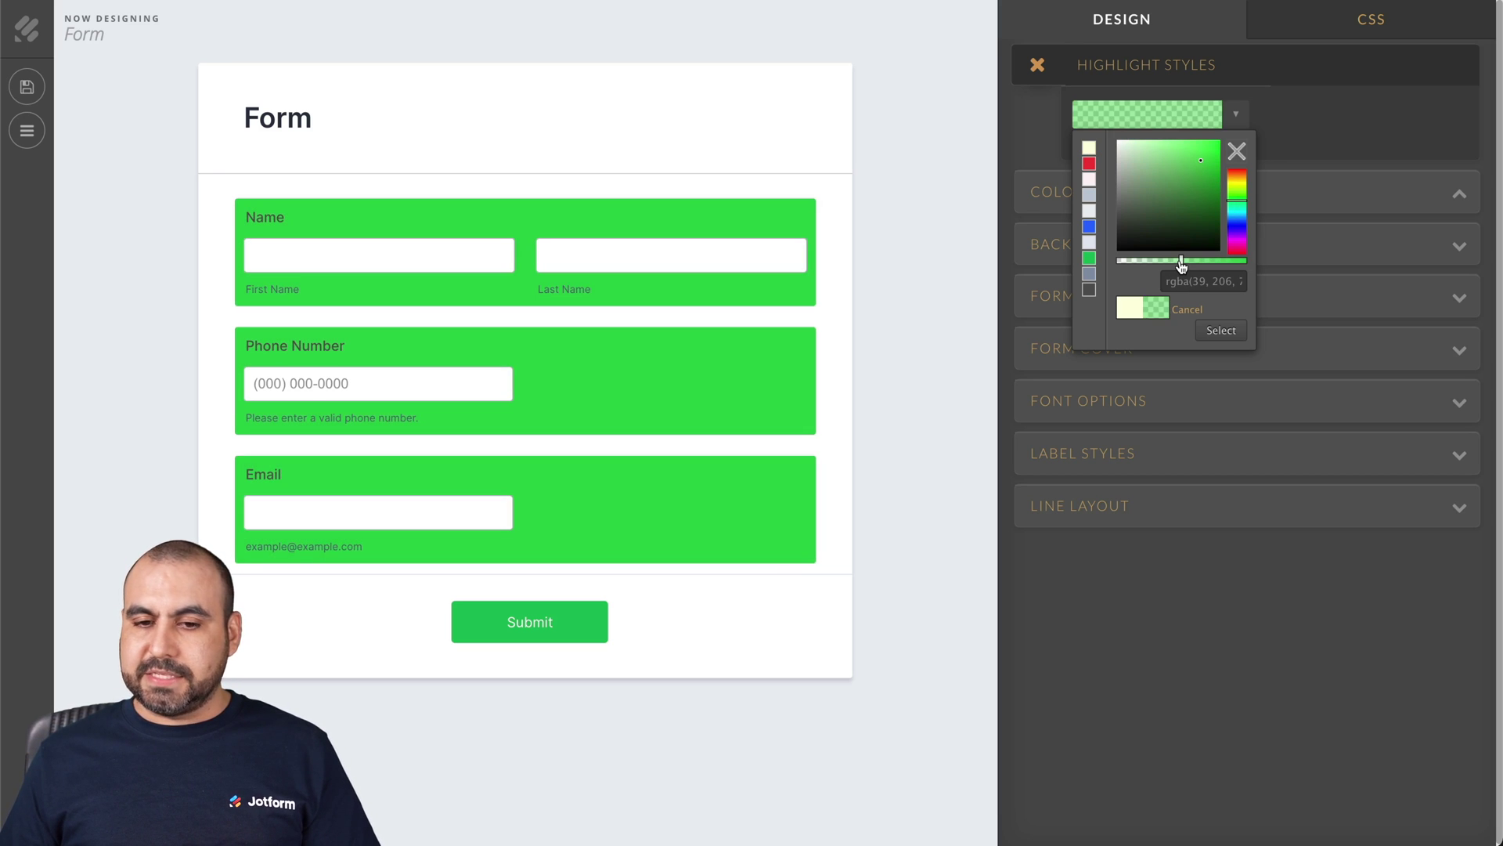
pyautogui.click(1164, 262)
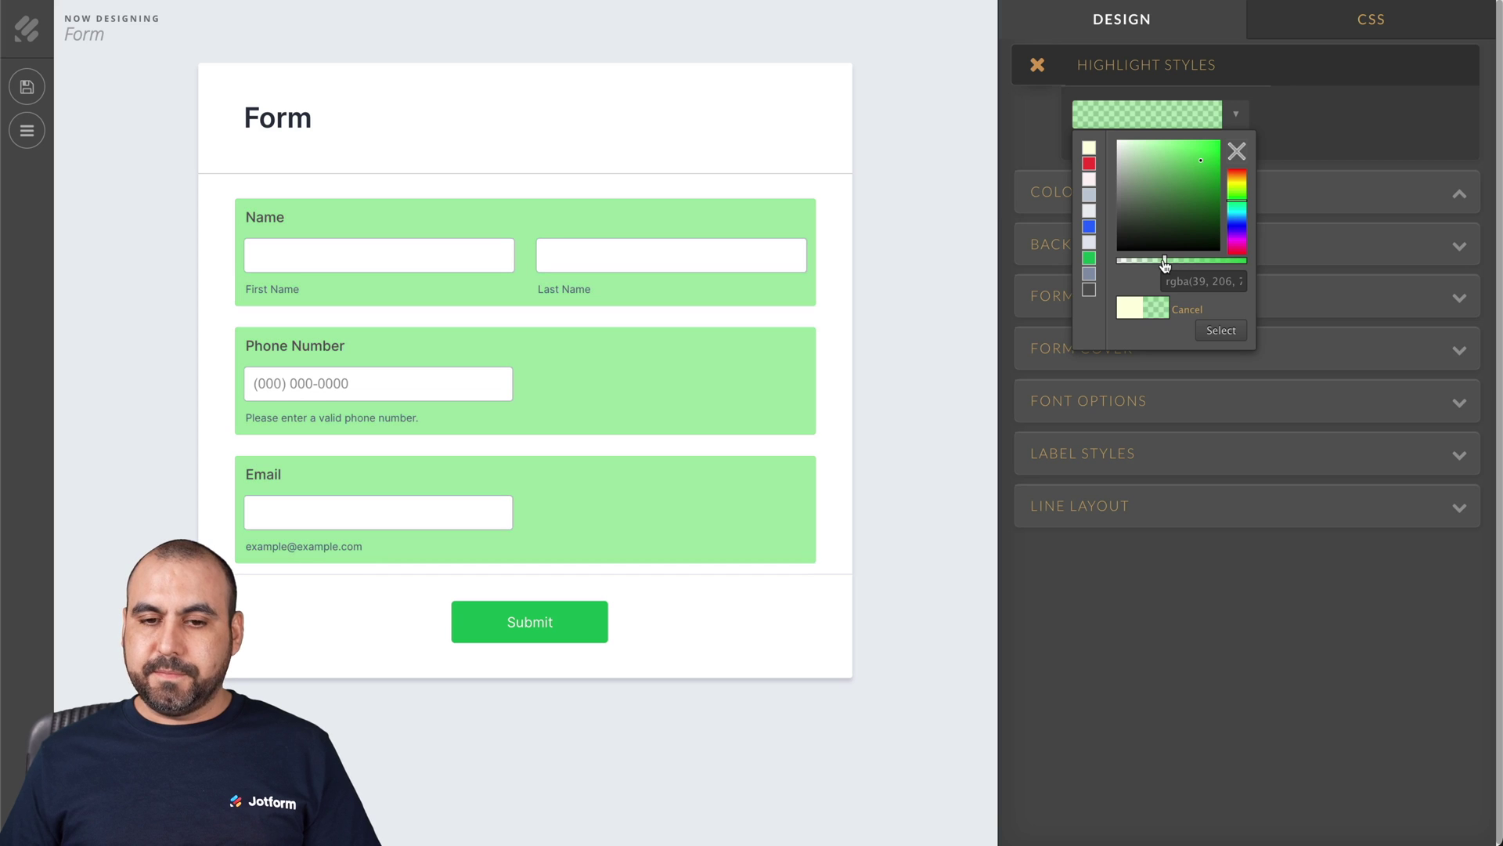
pyautogui.click(1155, 260)
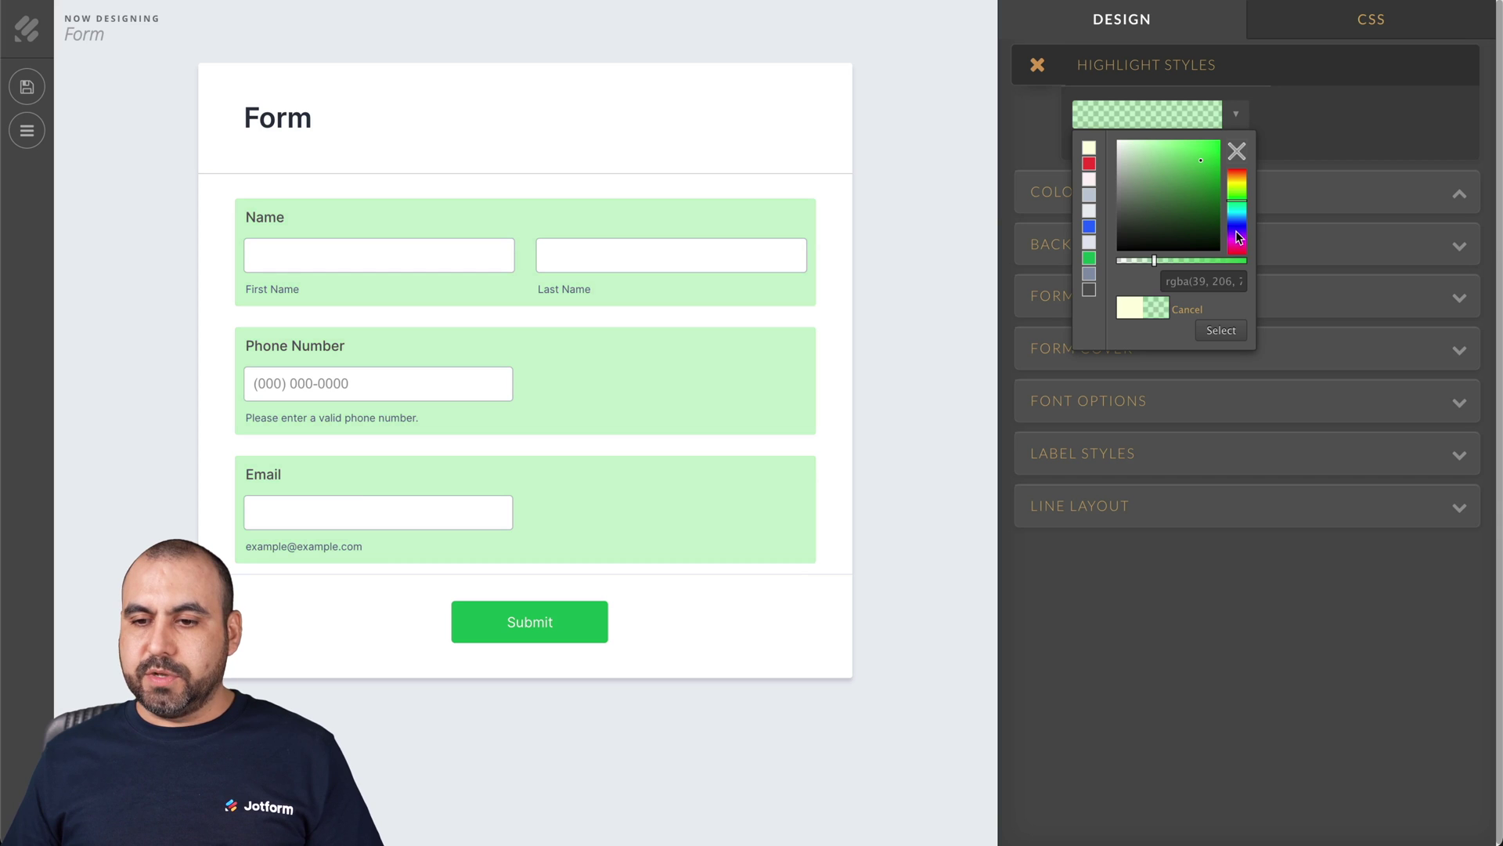
pyautogui.click(1237, 233)
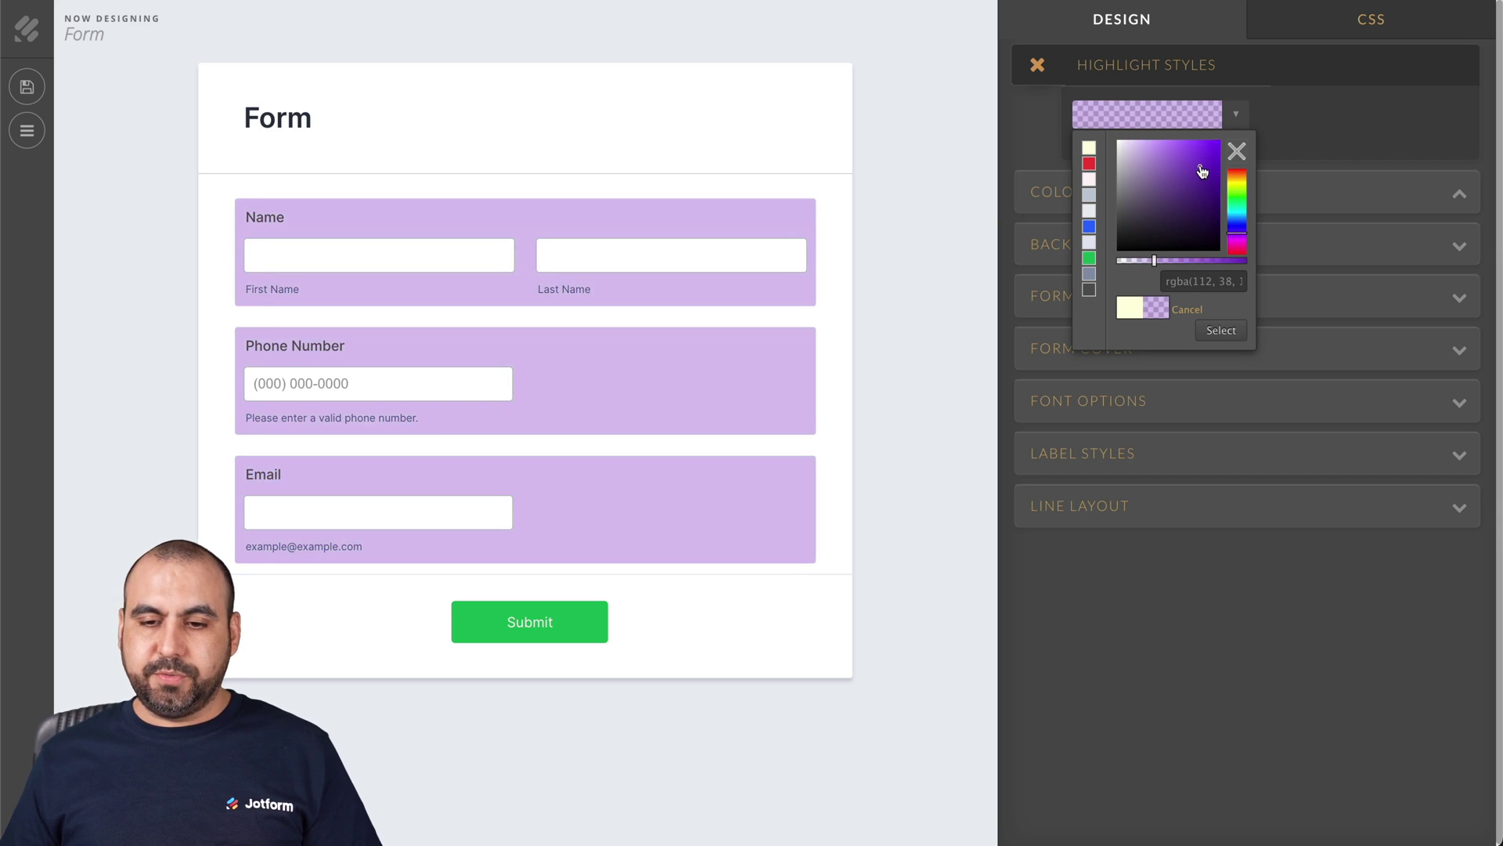
pyautogui.click(1149, 262)
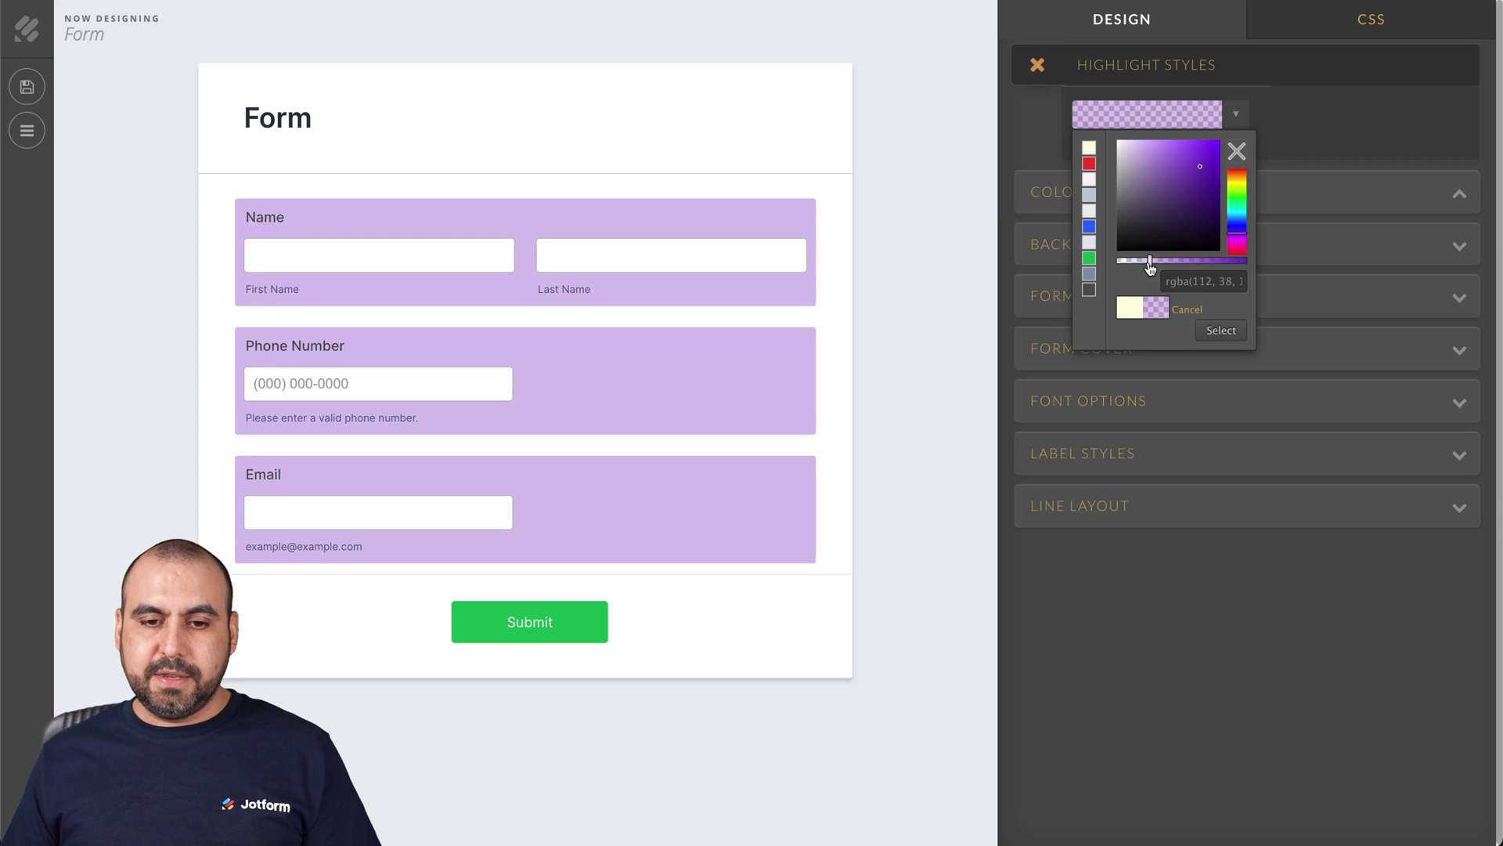
pyautogui.moveTo(1149, 267); pyautogui.dragTo(1146, 267)
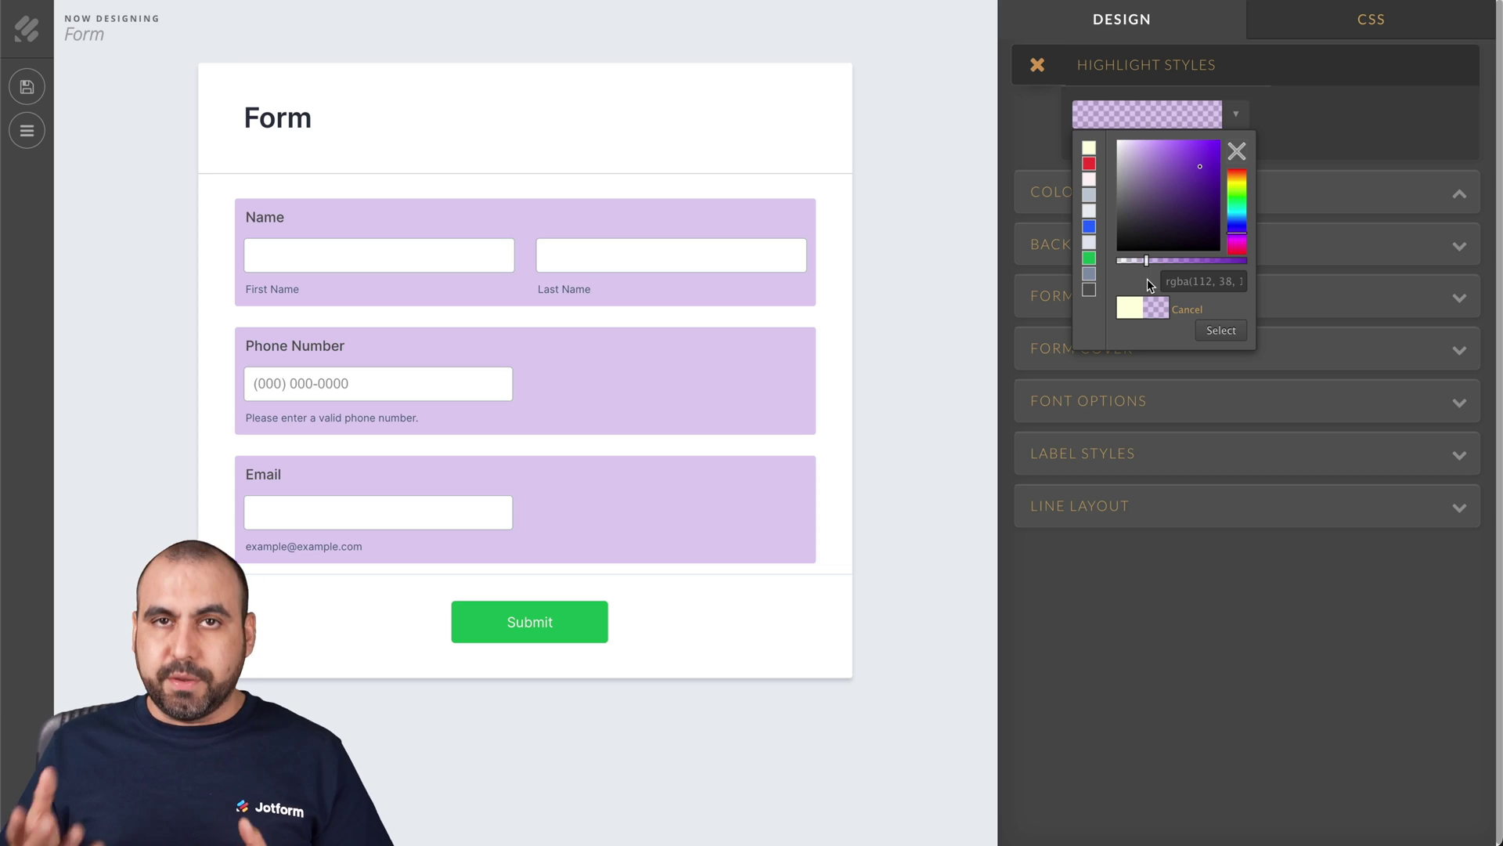
pyautogui.click(1281, 136)
pyautogui.click(1038, 66)
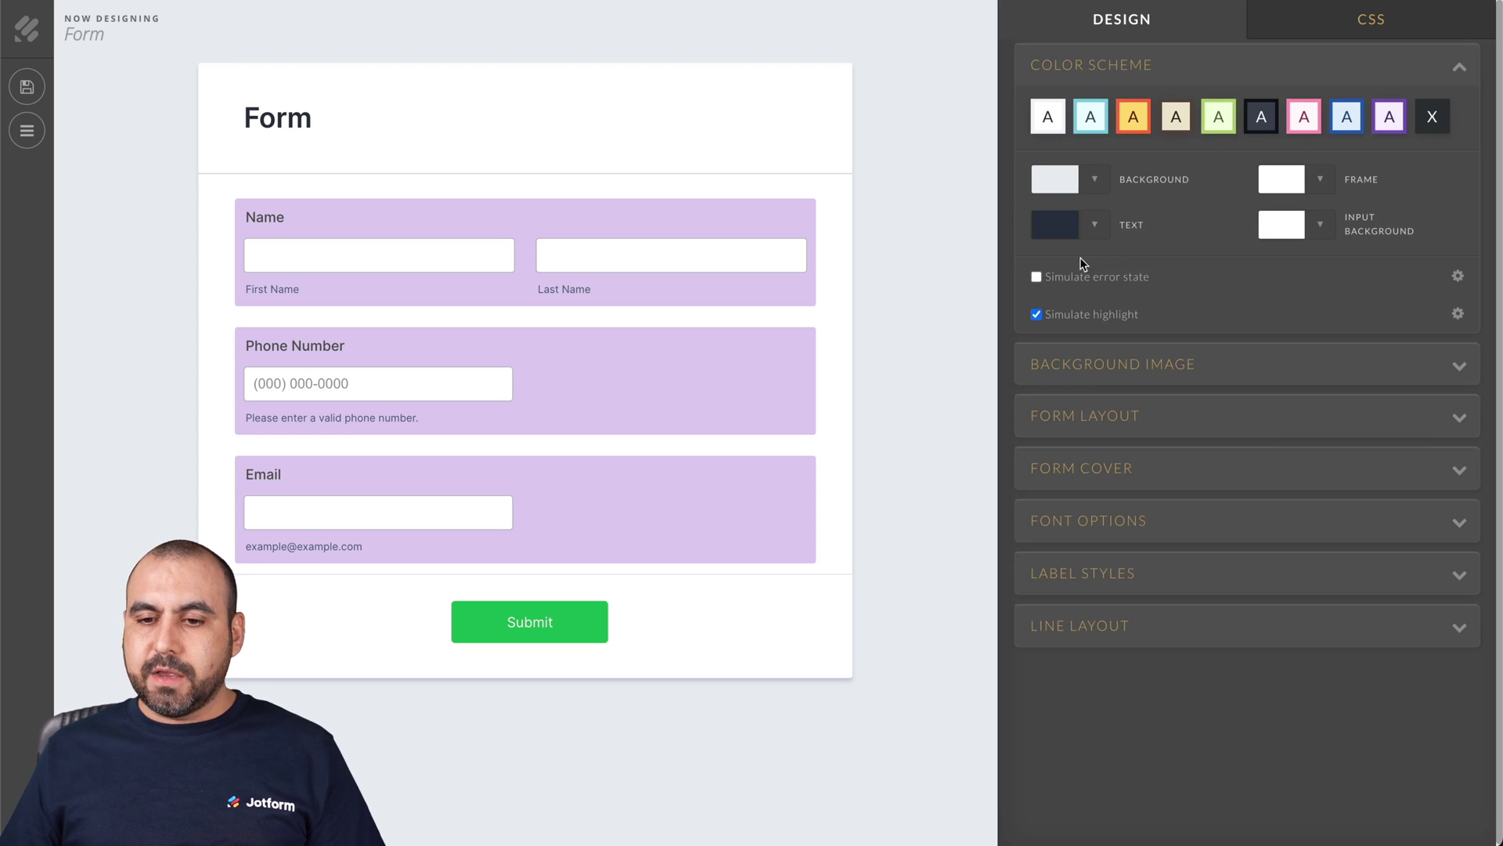
# - Switch the preview from simulated highlight to simulated error state and open the error styles
pyautogui.click(1036, 316)
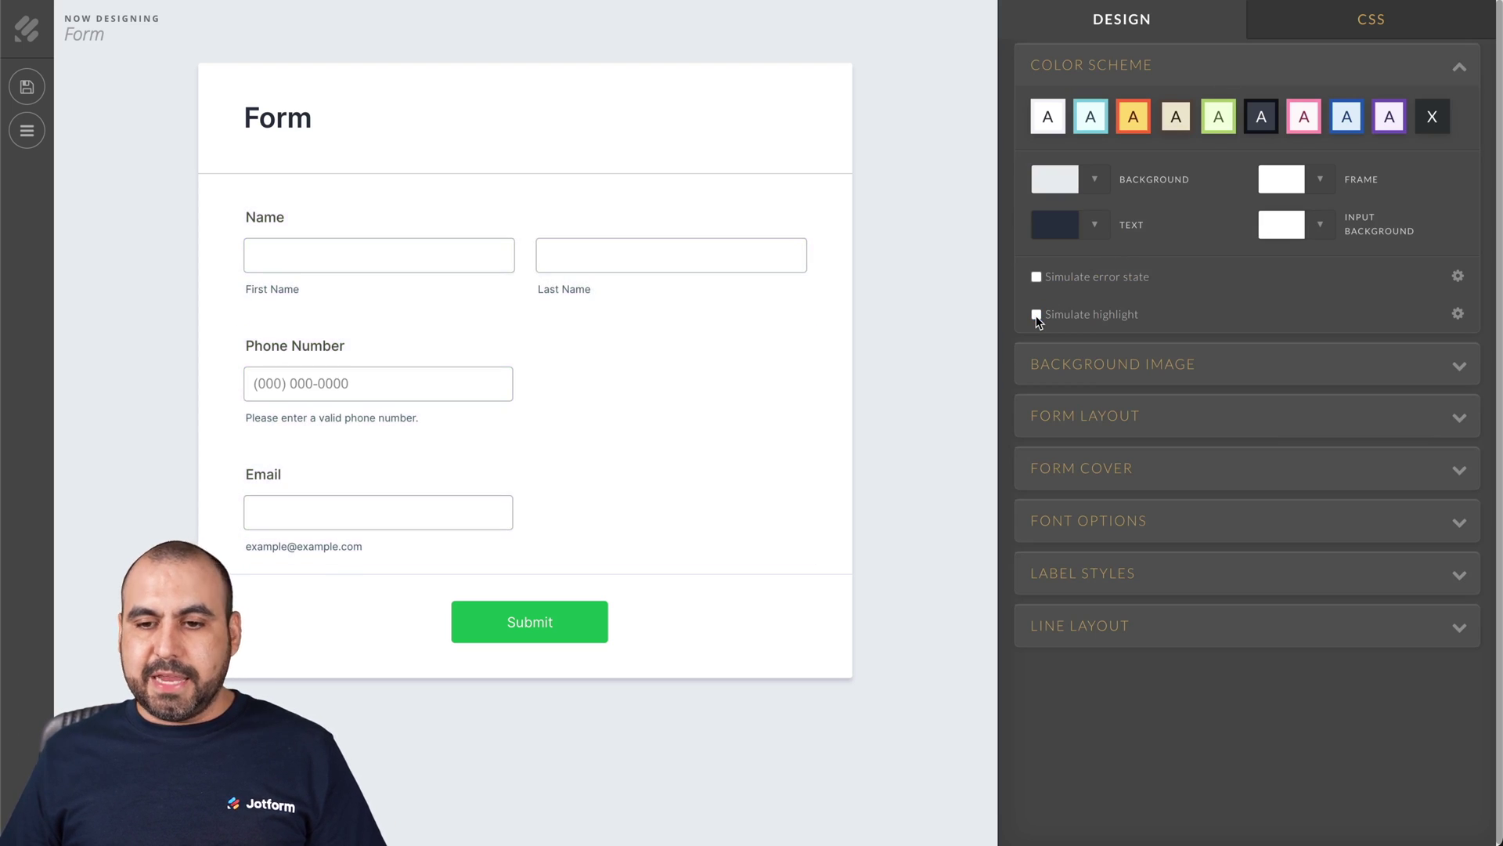
pyautogui.click(1036, 277)
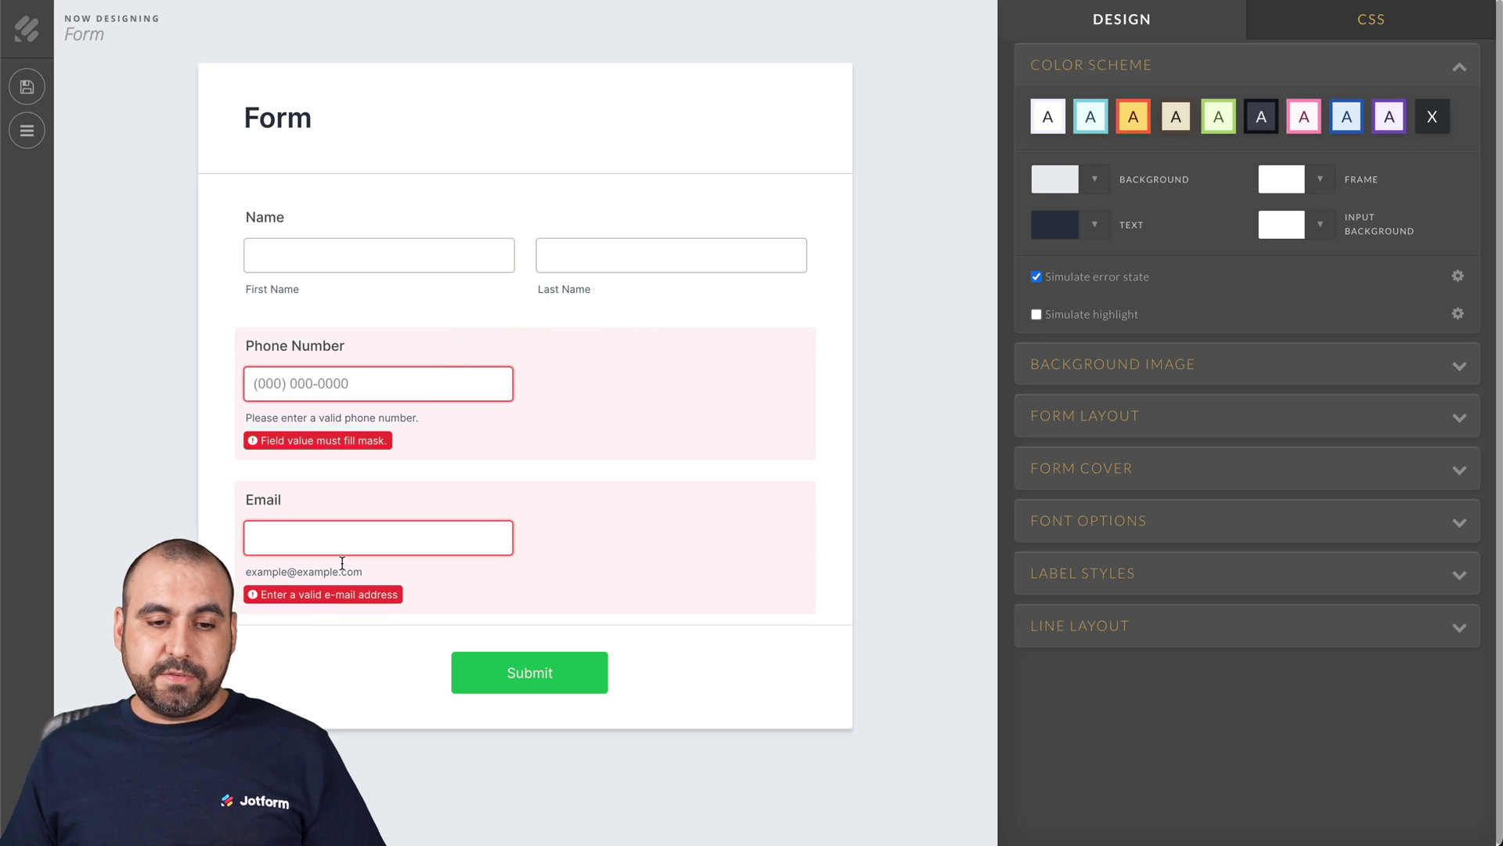
pyautogui.click(1458, 278)
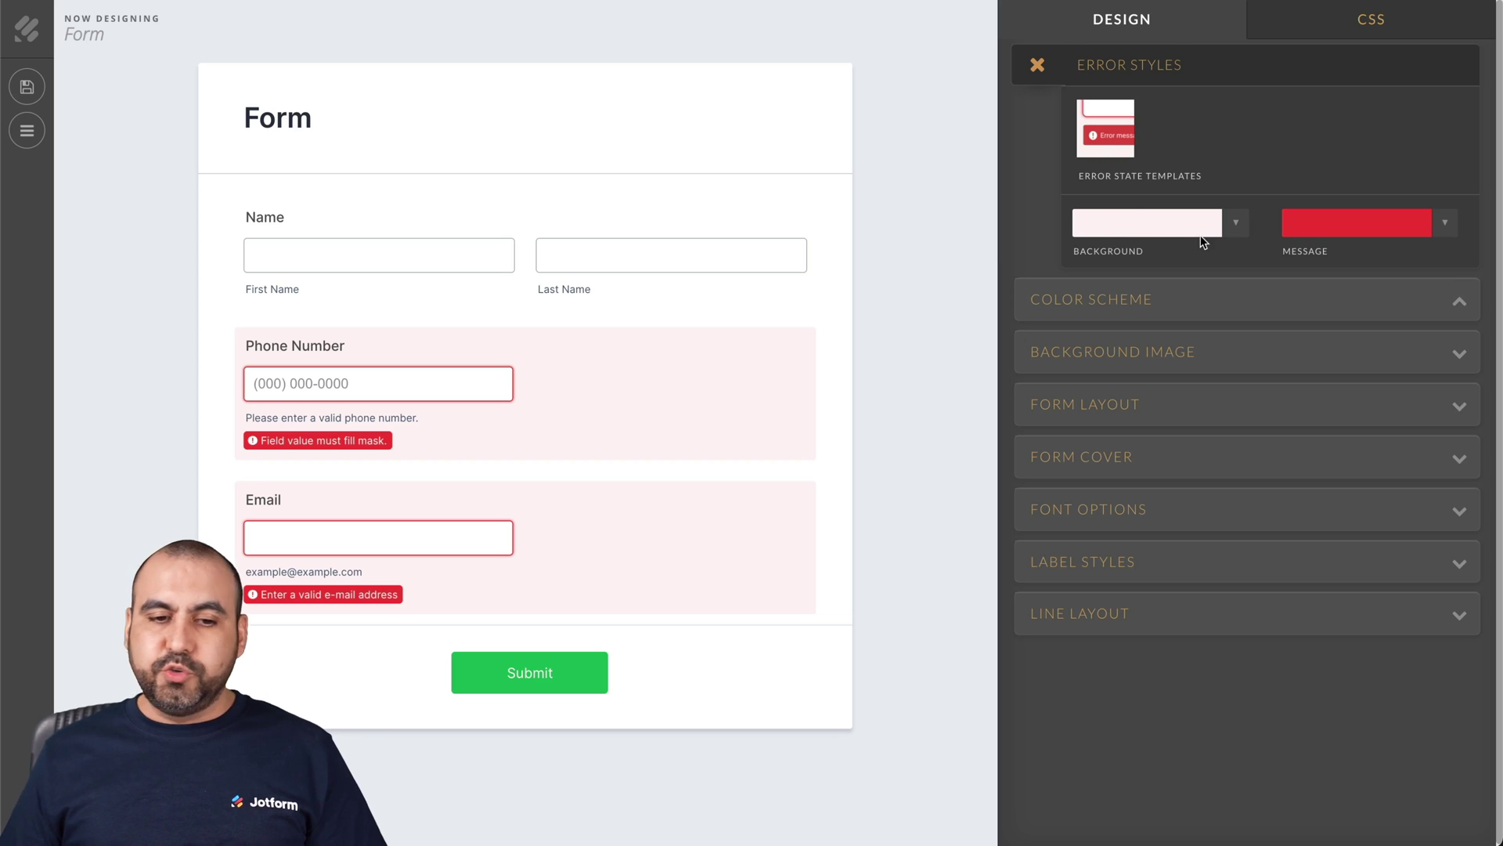
# - Set the error background to a grey-blue with lowered opacity and confirm it
pyautogui.click(1234, 224)
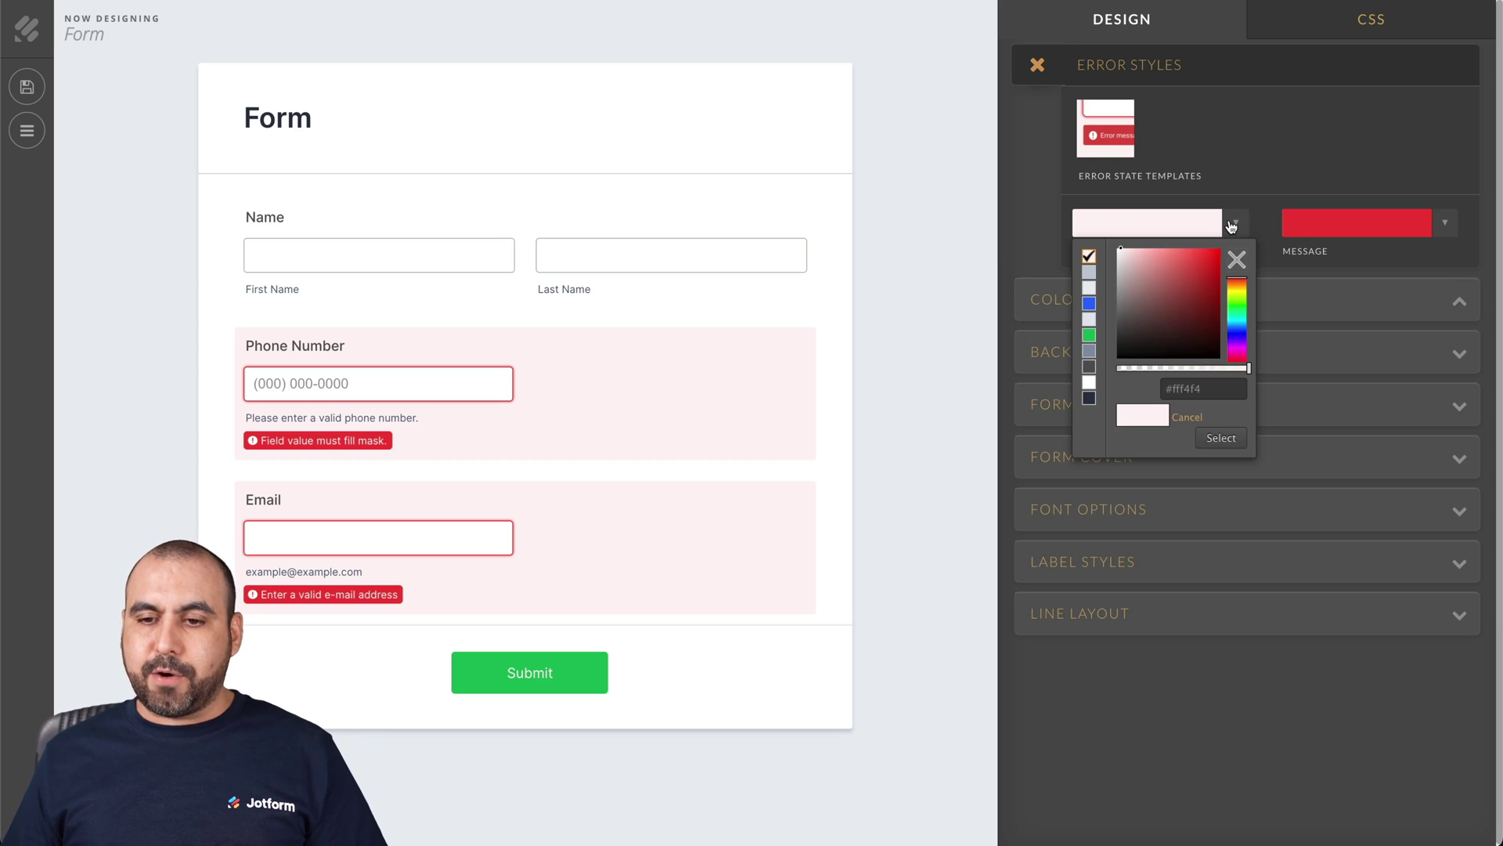
pyautogui.click(1089, 273)
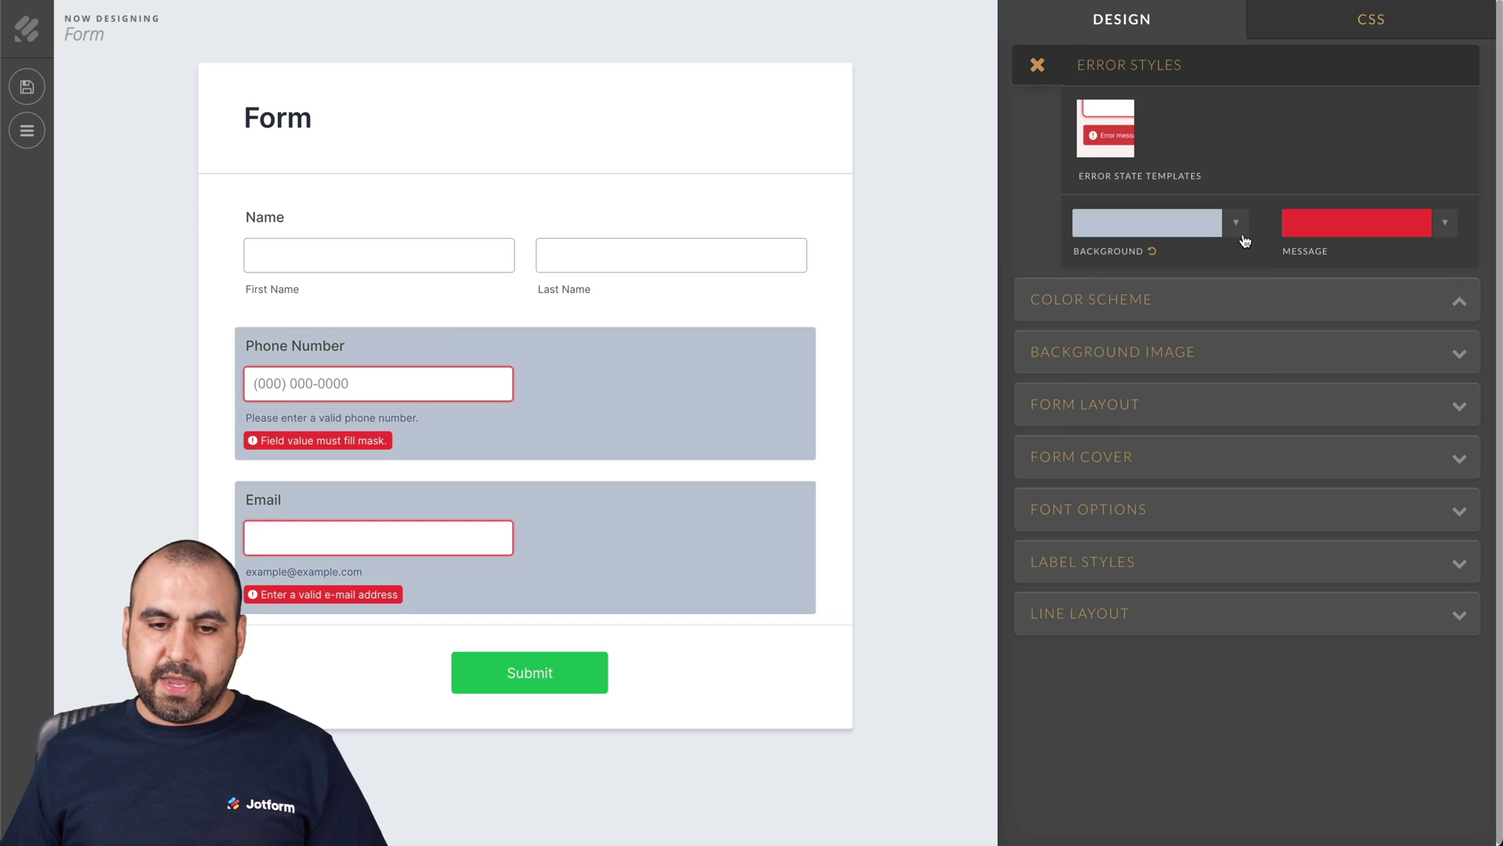
pyautogui.click(1236, 225)
pyautogui.click(1185, 368)
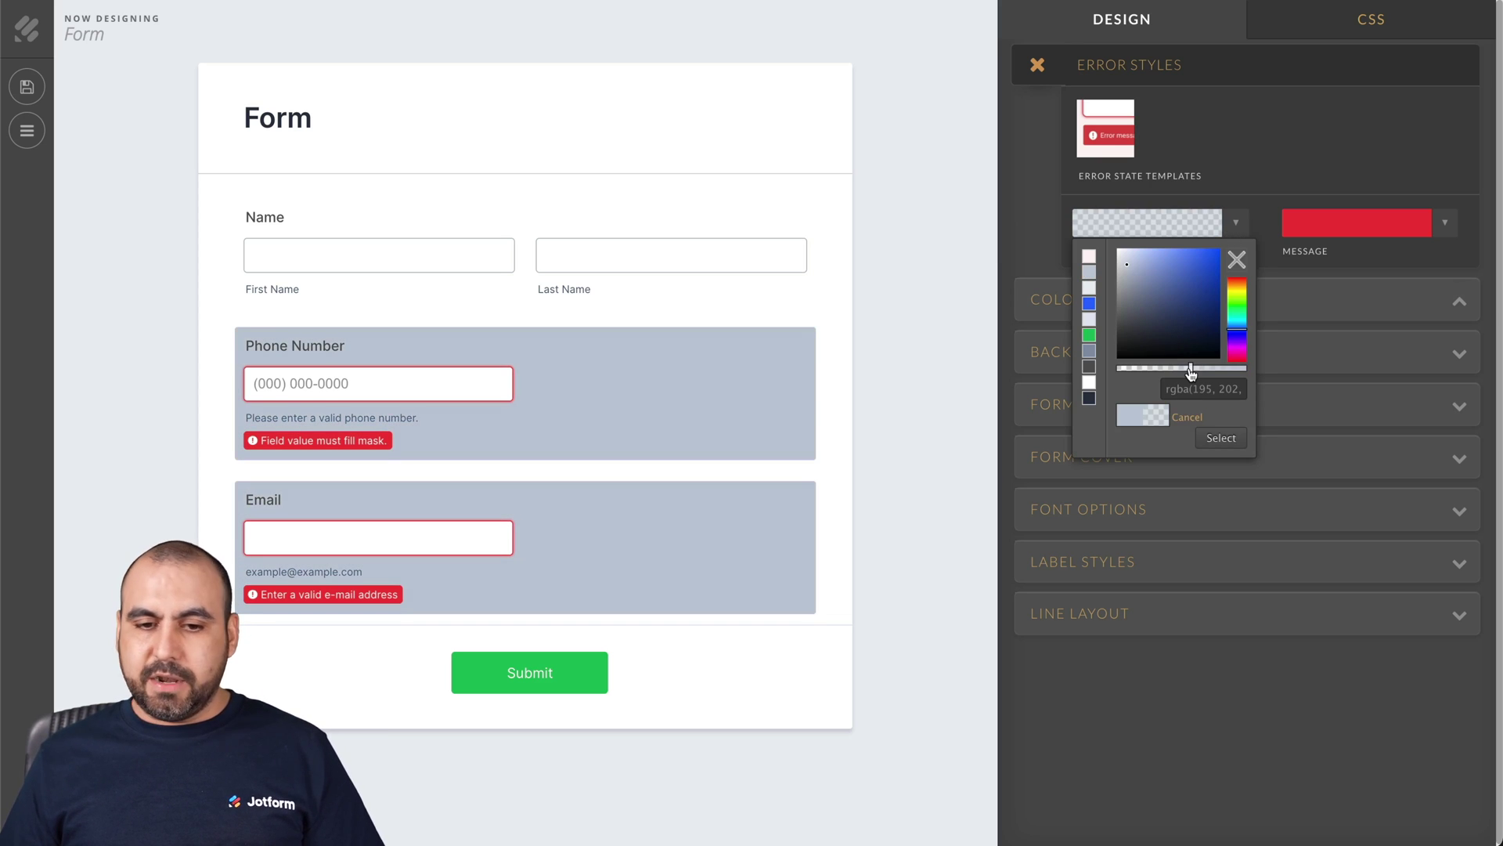
pyautogui.moveTo(1183, 375); pyautogui.dragTo(1166, 371)
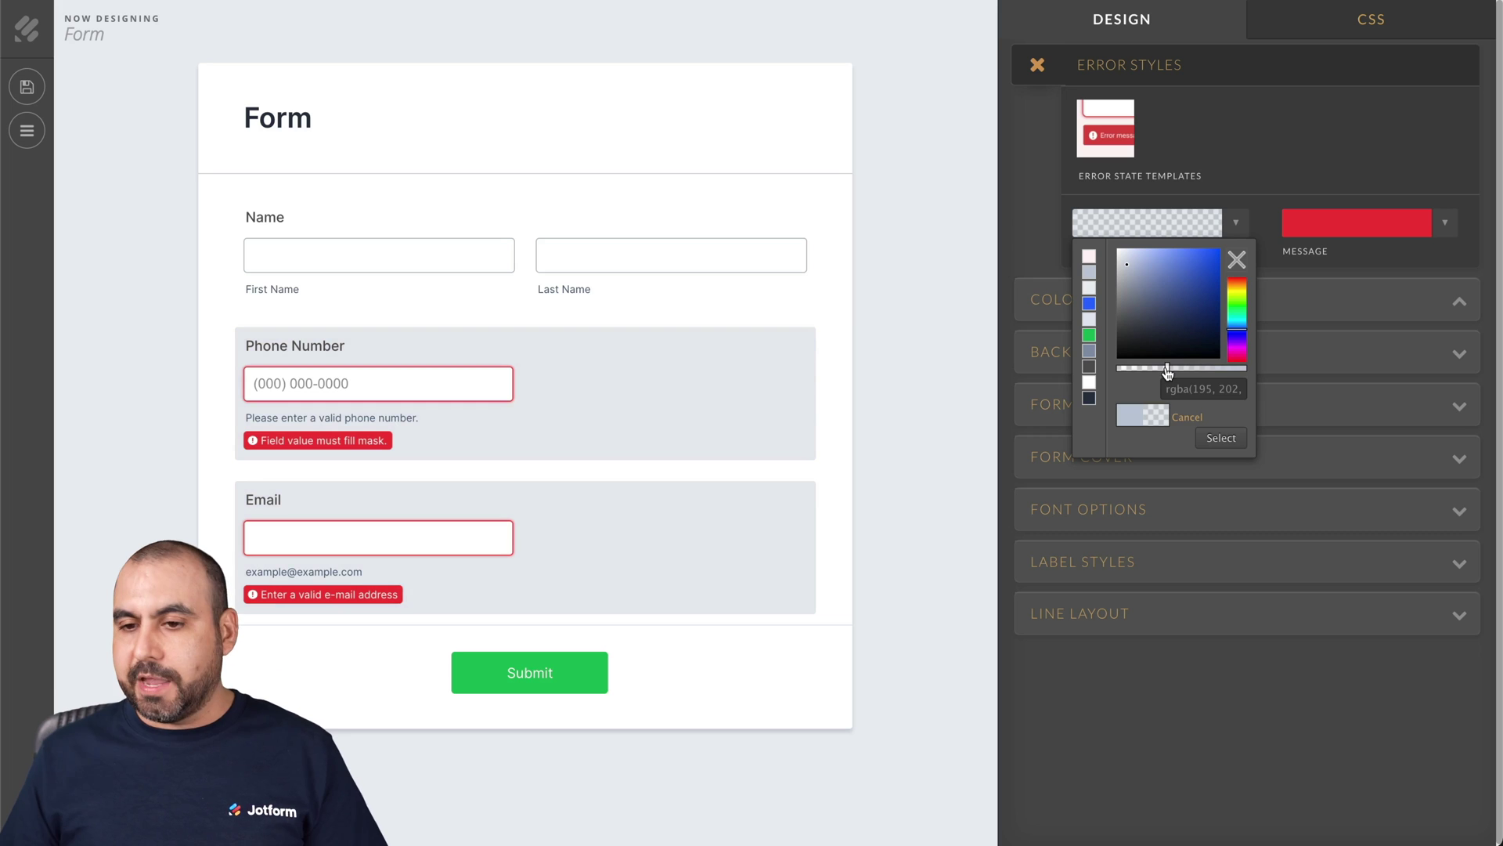
pyautogui.click(1421, 246)
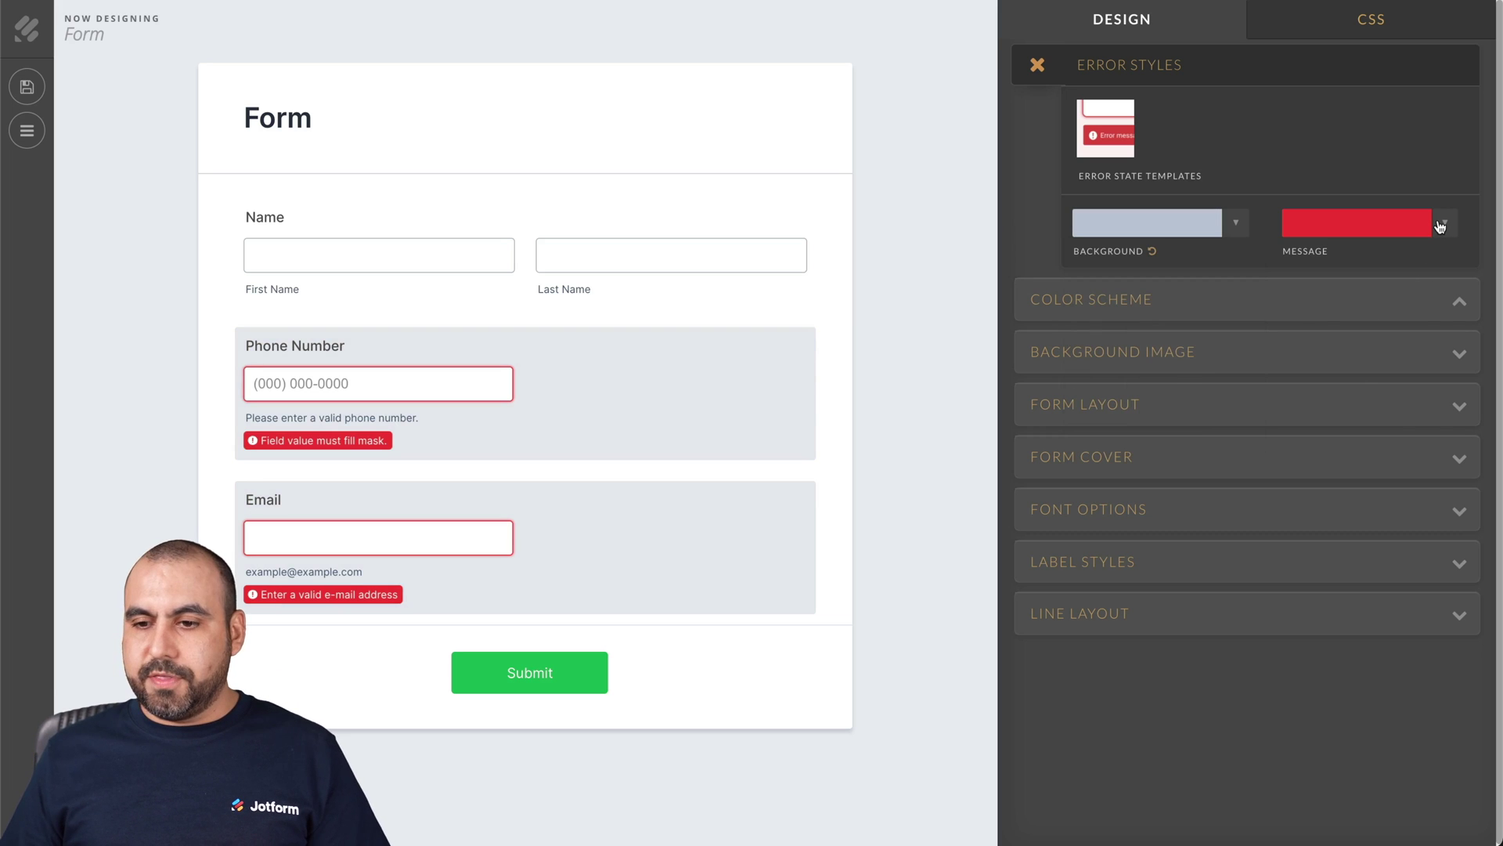
# - After trying green and yellow-green, set the Error Styles message colour to blue #2360ee
pyautogui.click(1443, 225)
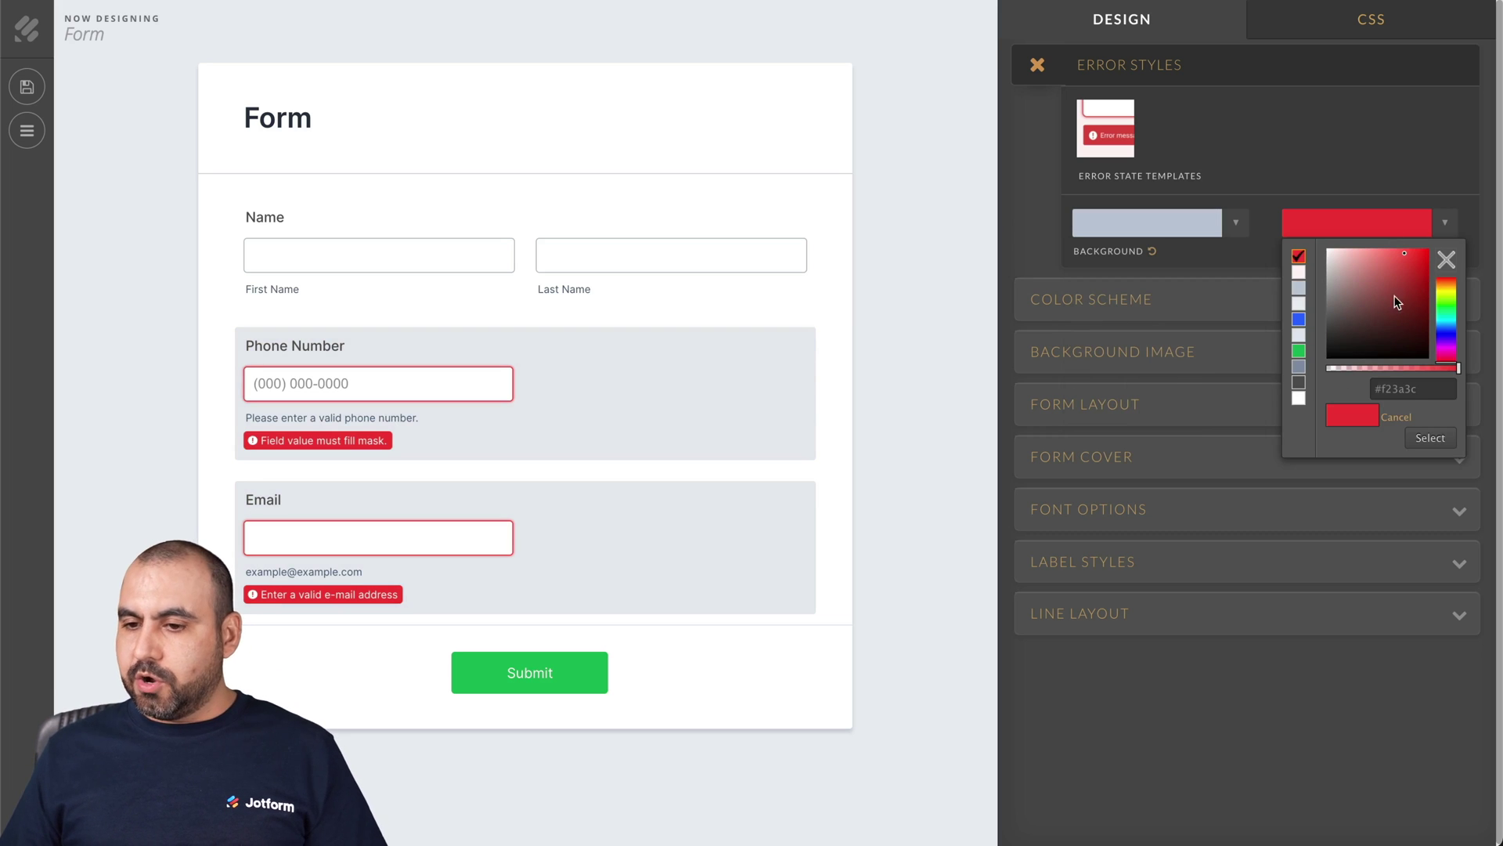
pyautogui.click(1445, 332)
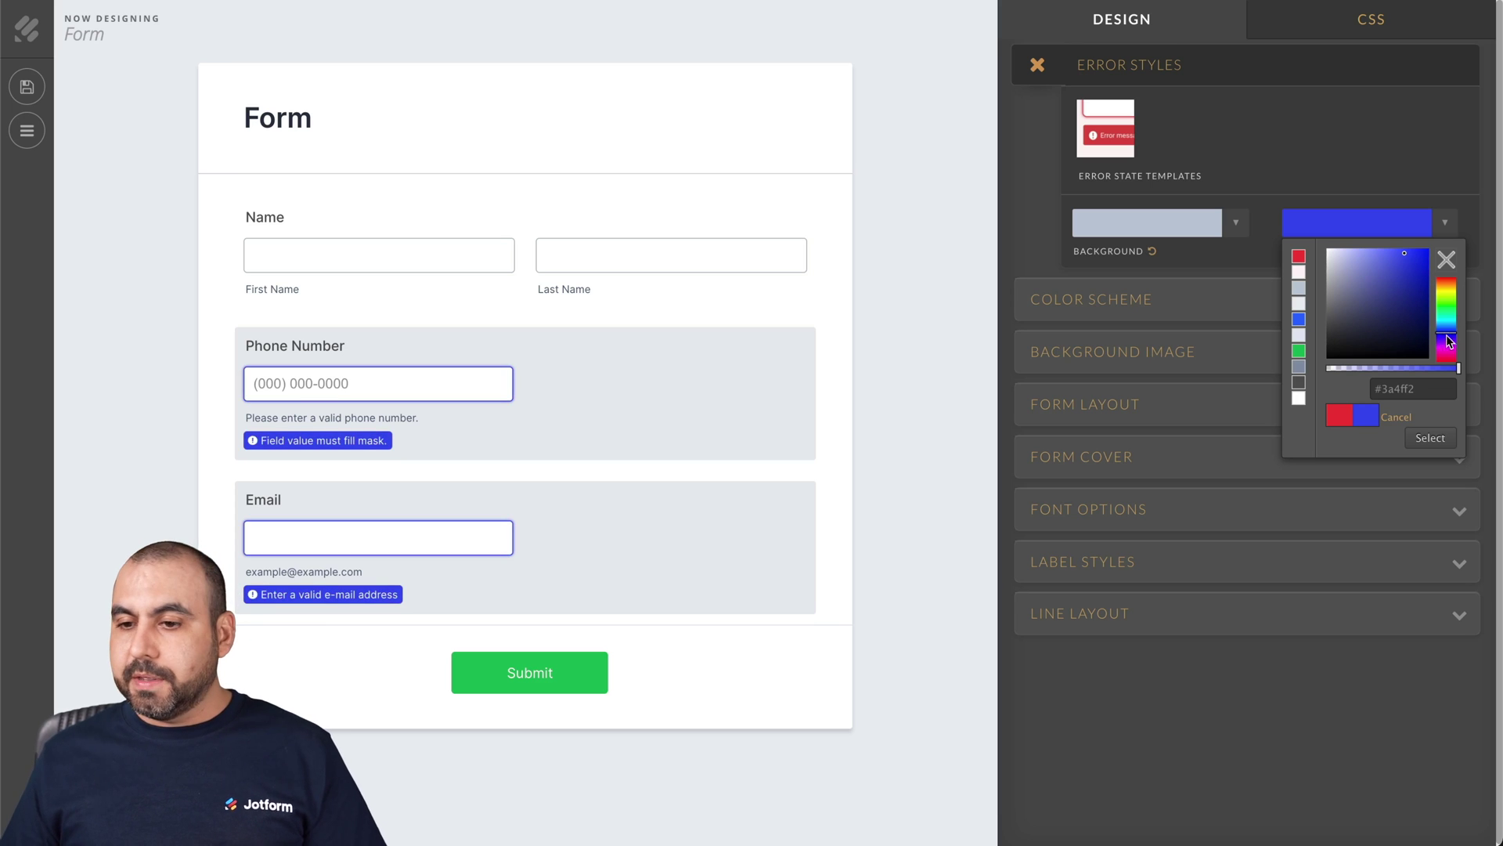
pyautogui.click(1444, 315)
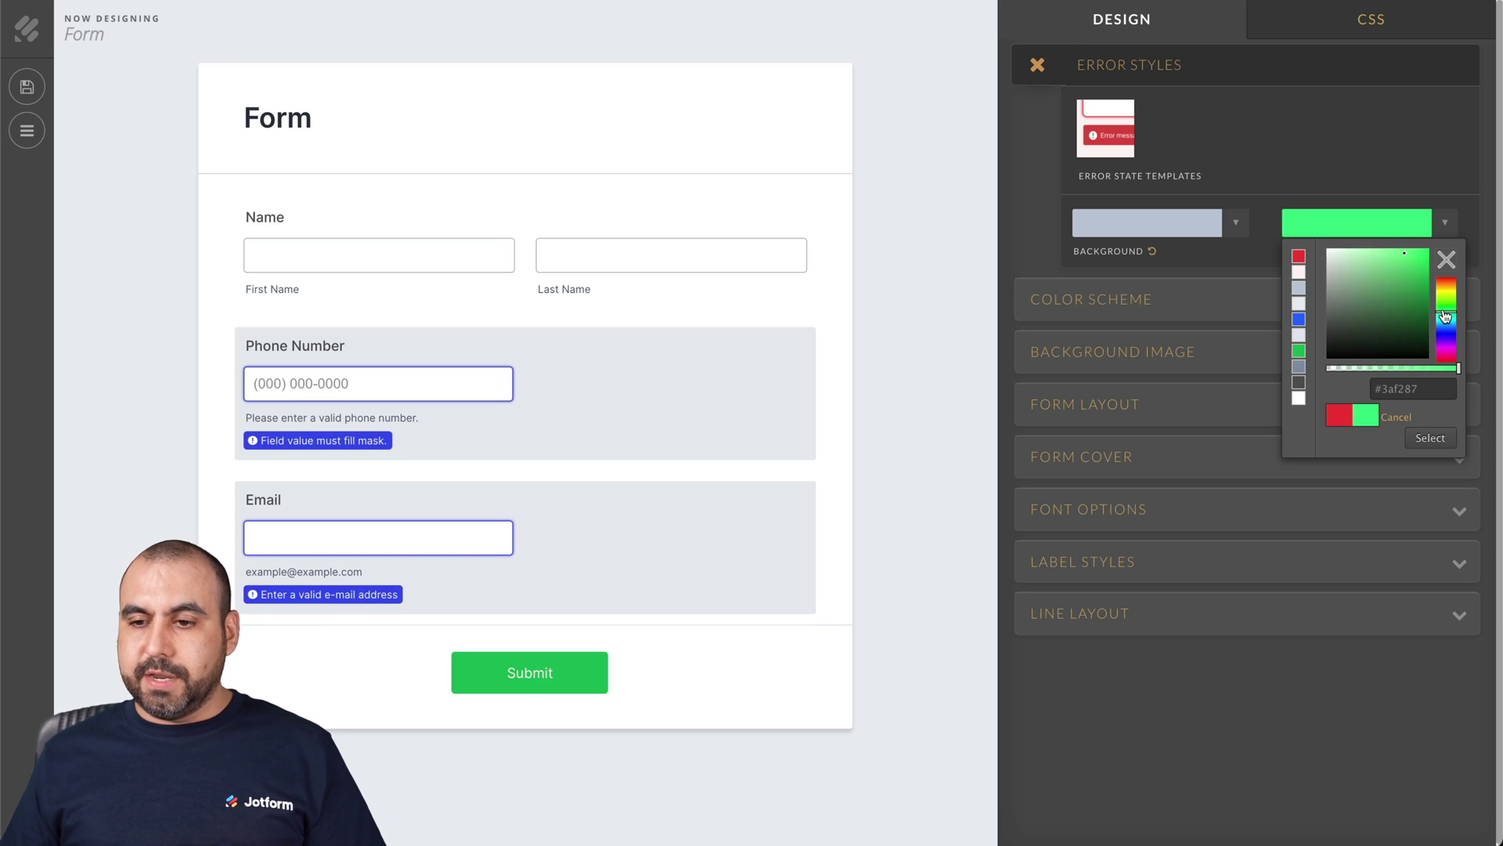
pyautogui.click(1414, 254)
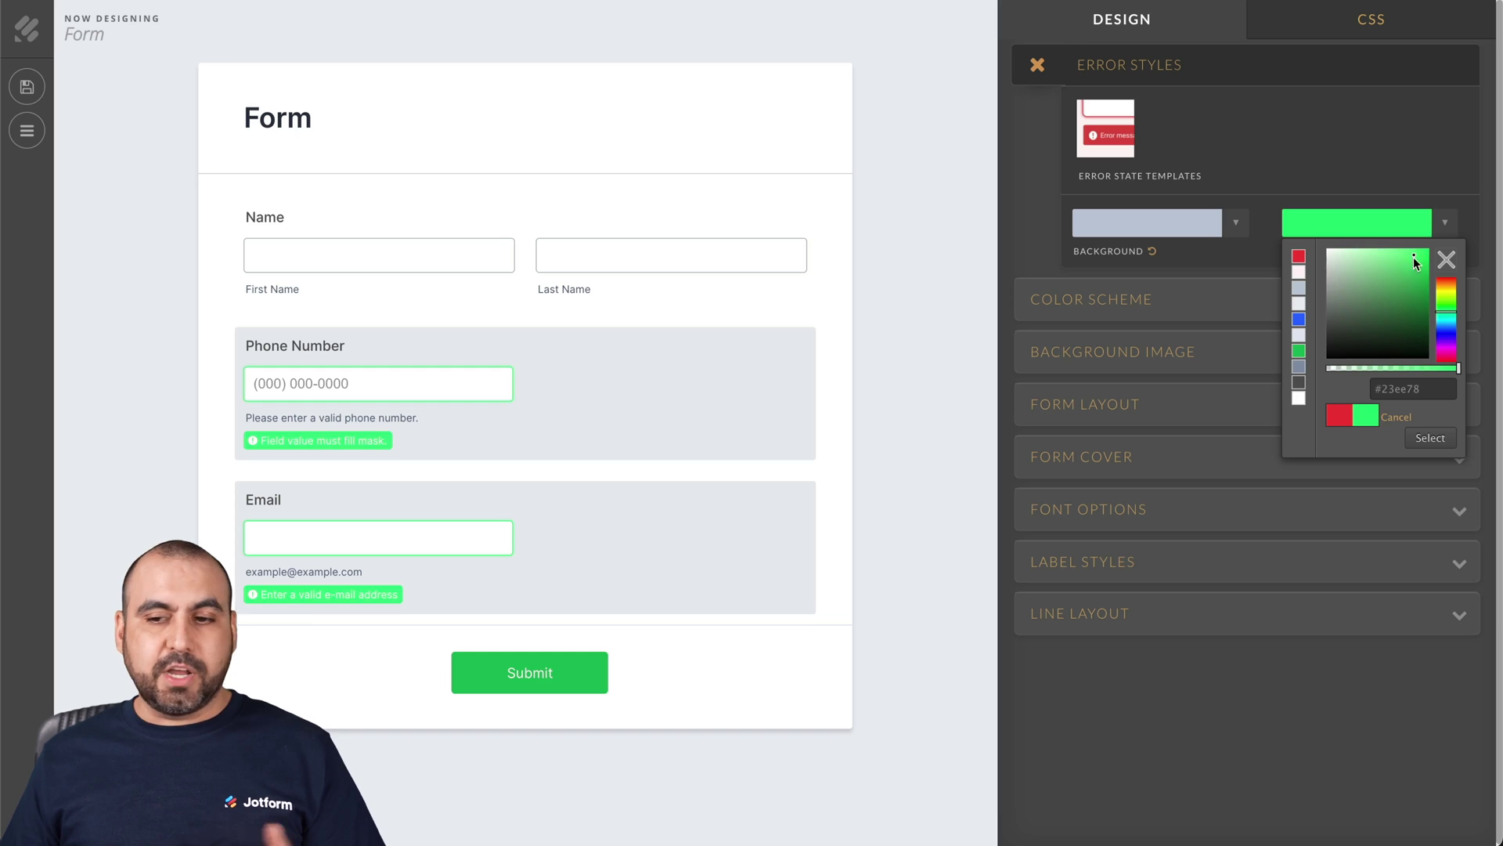
pyautogui.click(1446, 296)
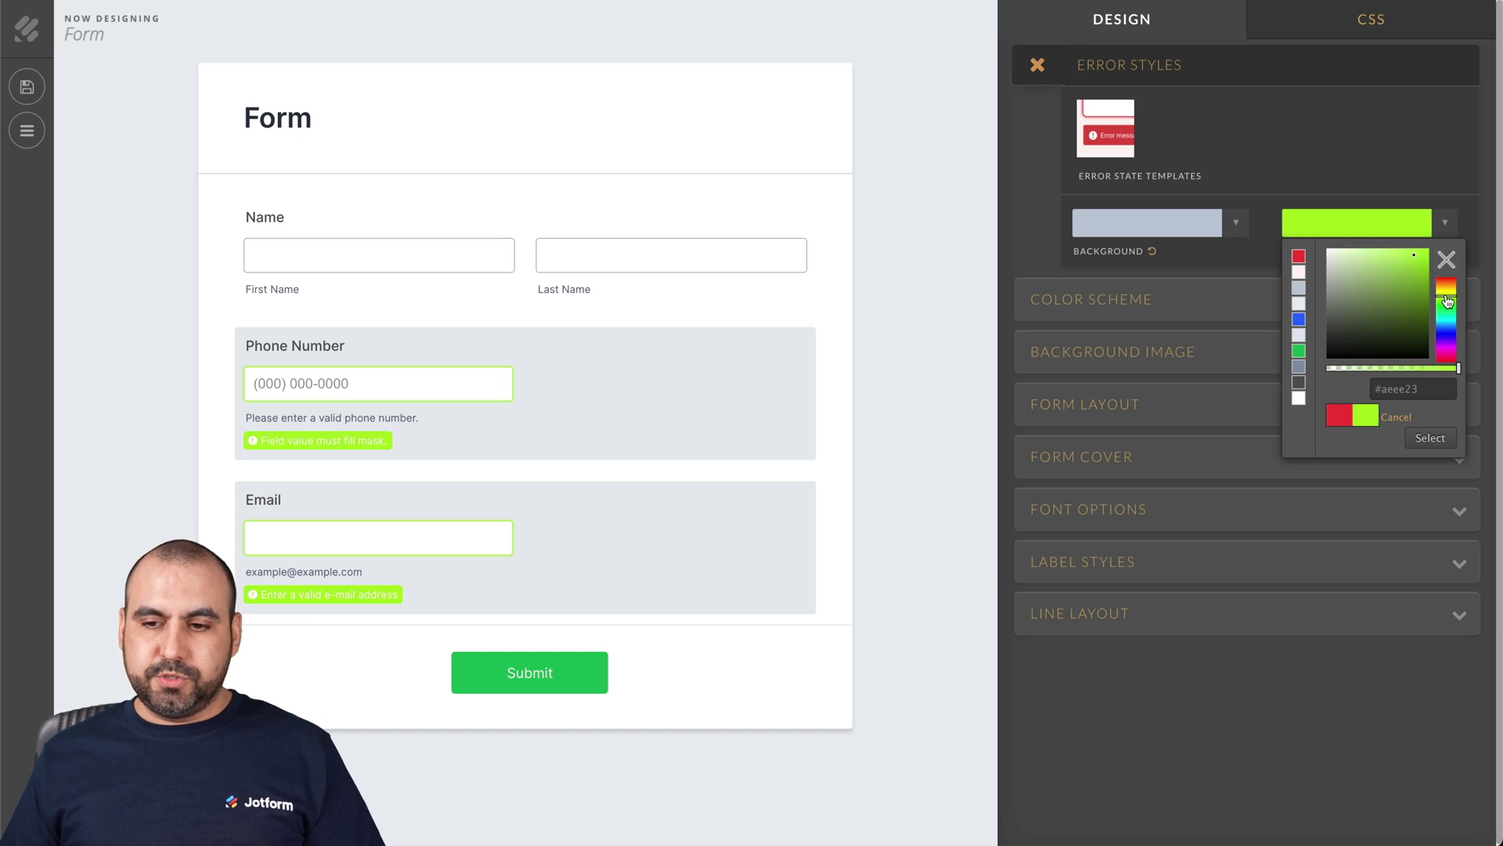
pyautogui.click(1445, 329)
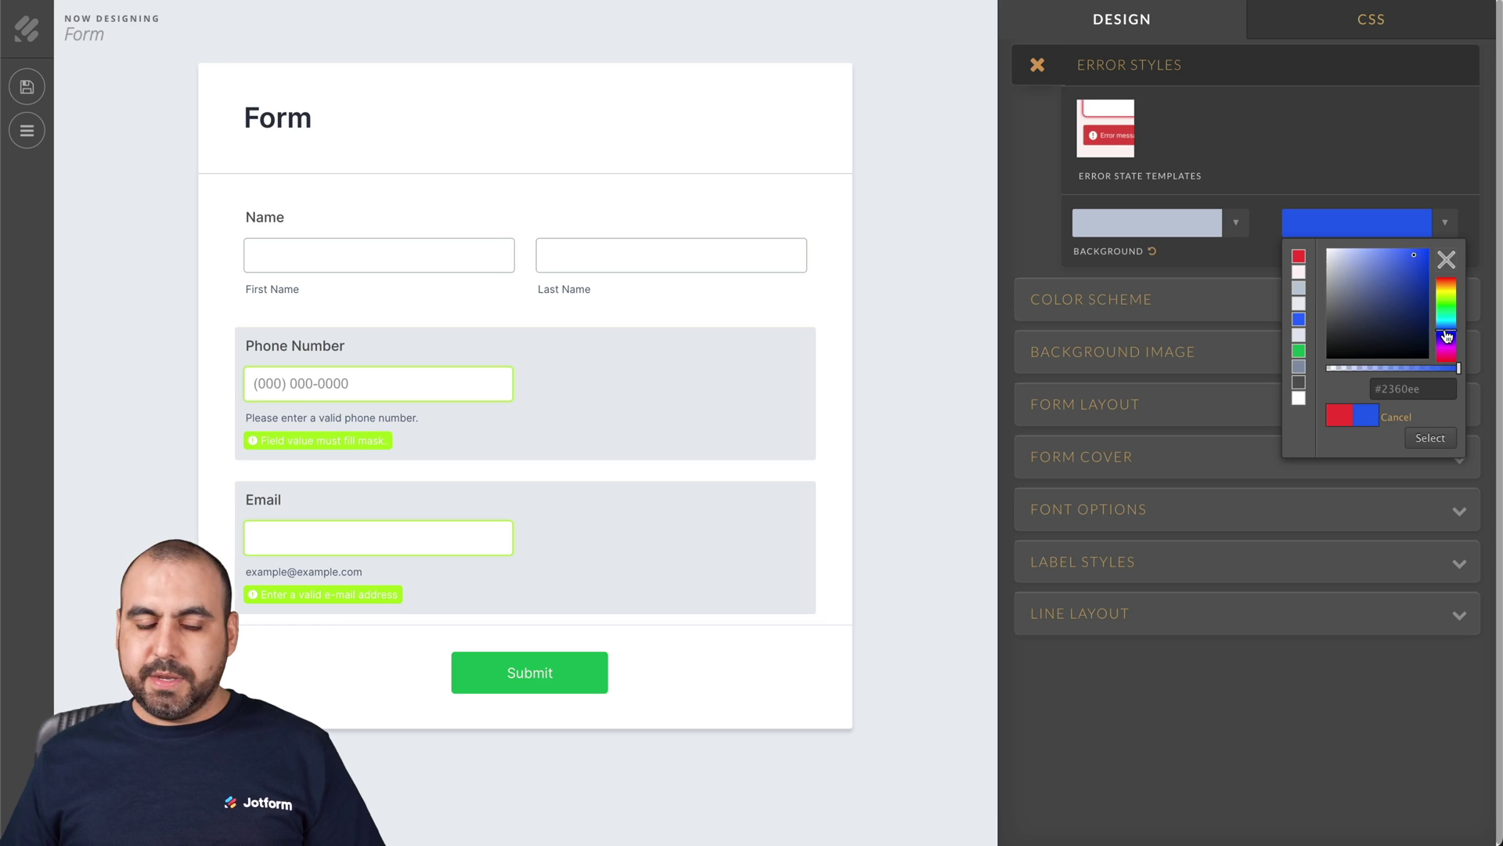
pyautogui.click(1273, 187)
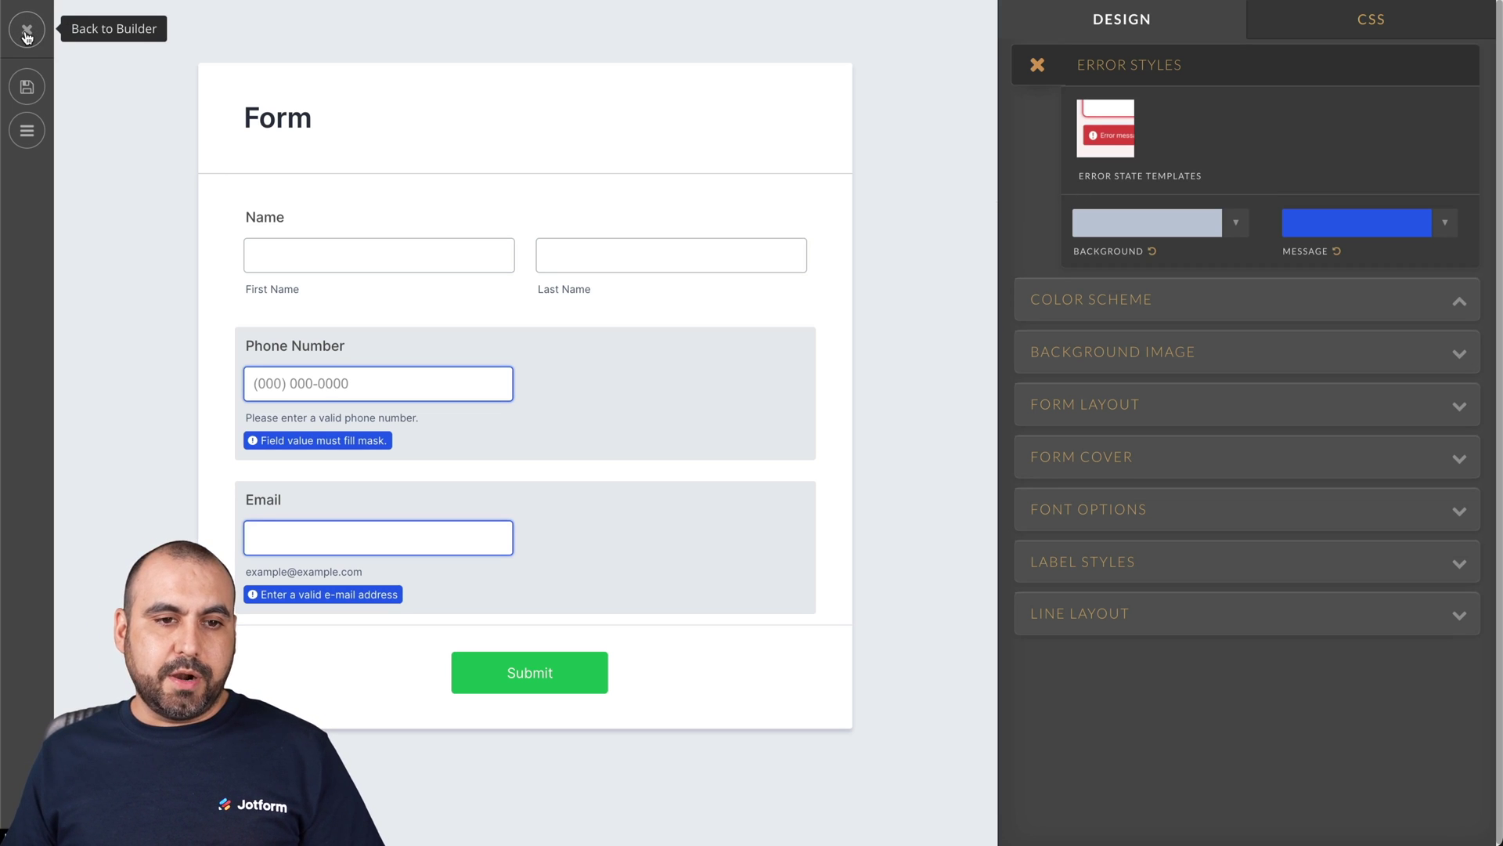
pyautogui.click(26, 33)
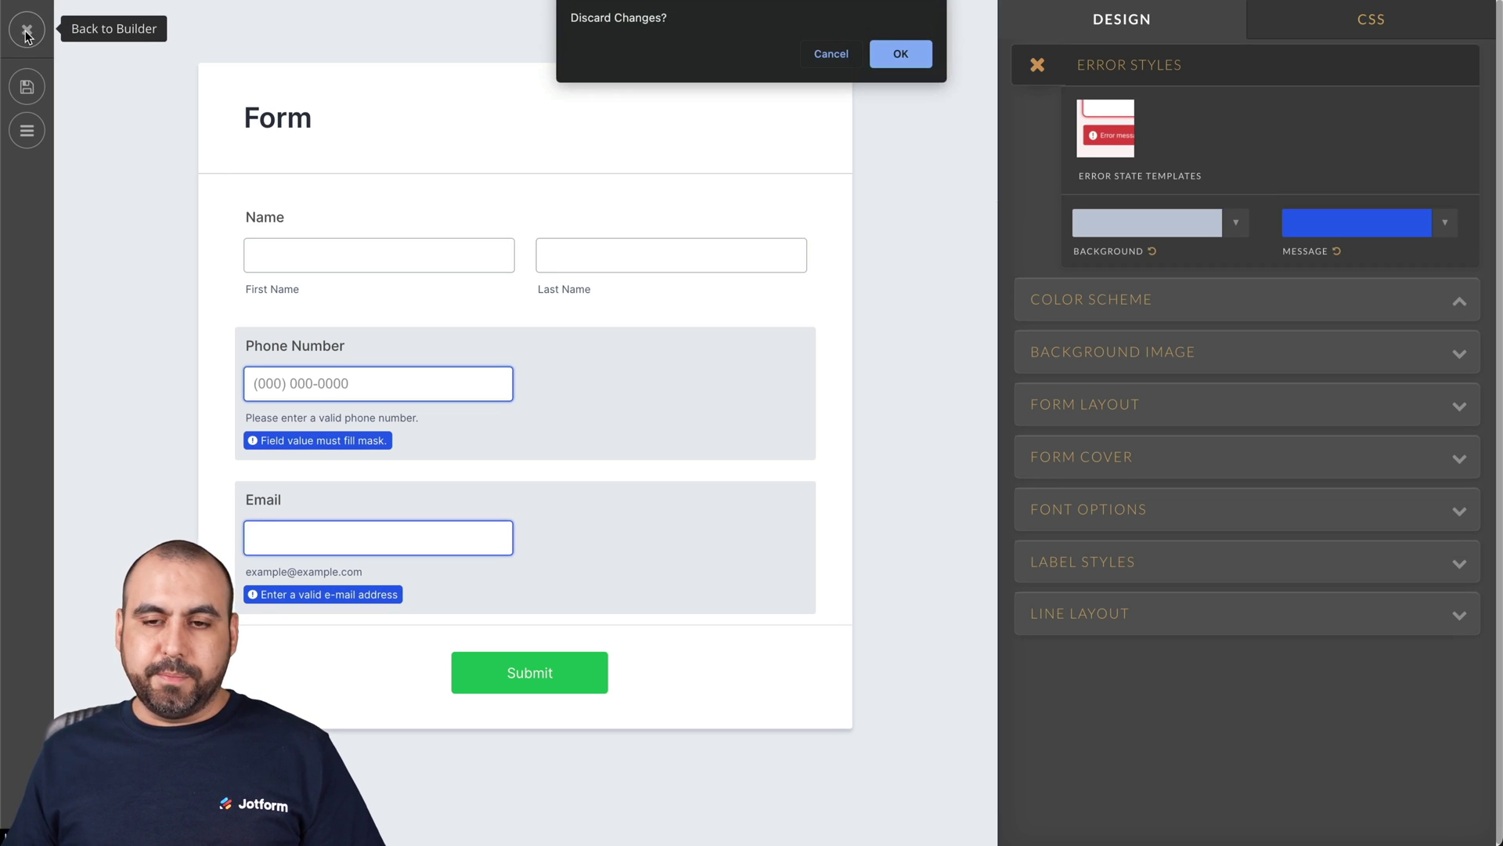
# - Cancel the discard prompt, save the design, and open the published form in a new tab
pyautogui.click(830, 53)
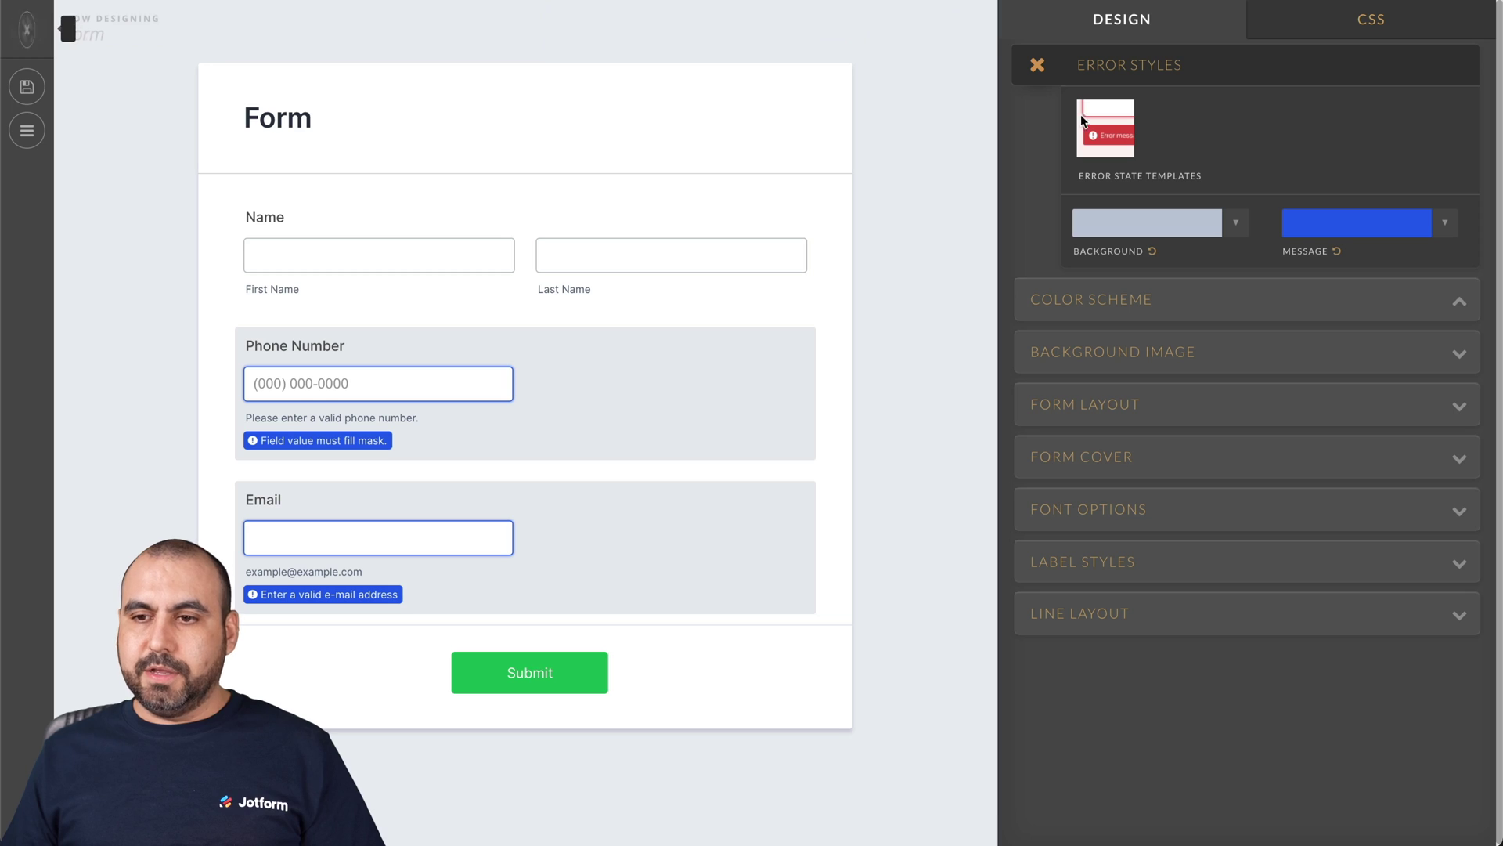
pyautogui.click(36, 89)
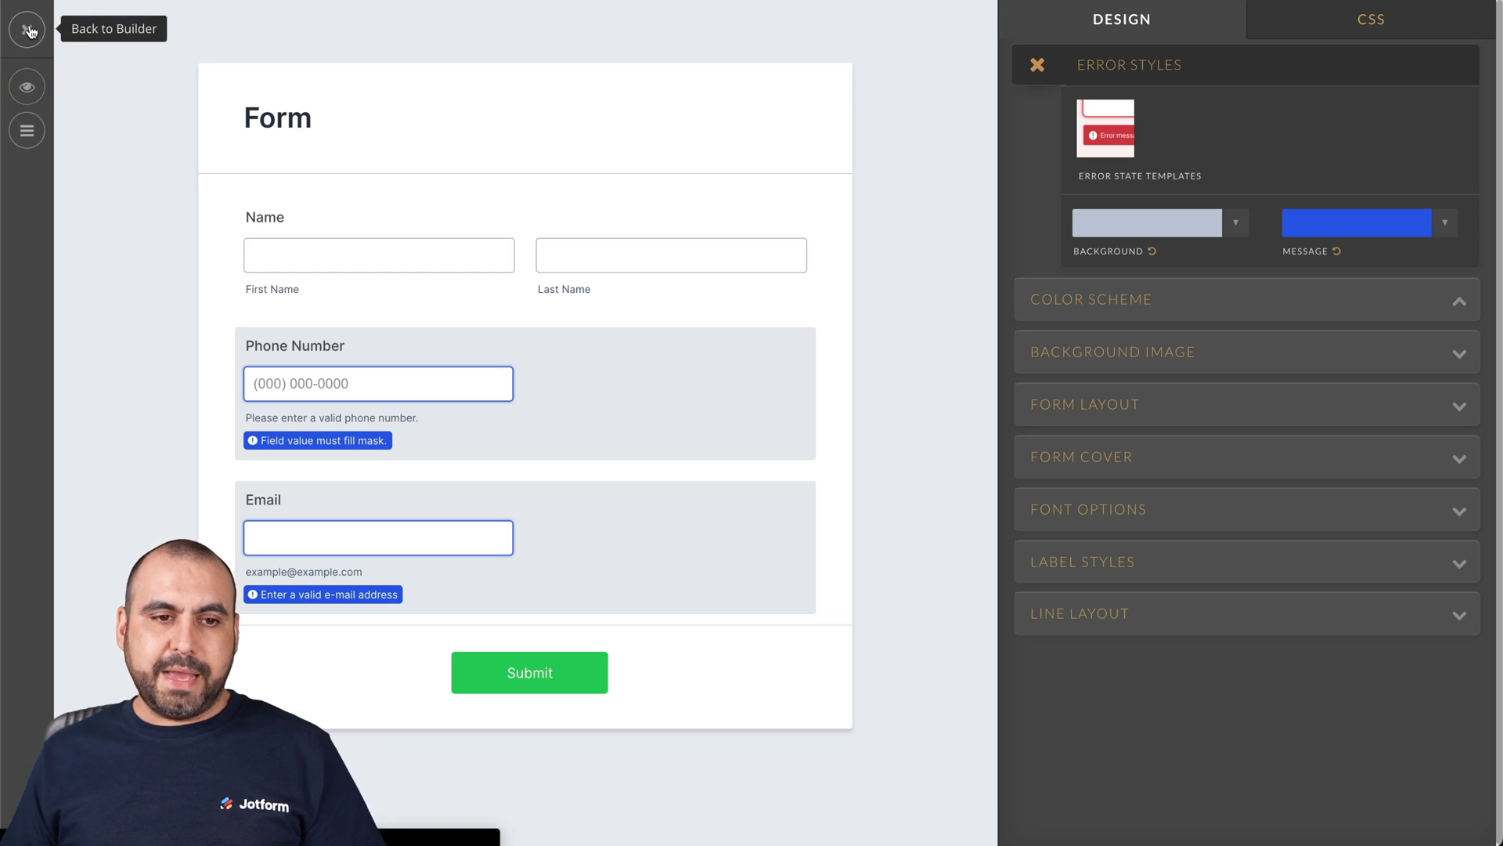
pyautogui.click(29, 31)
pyautogui.click(844, 99)
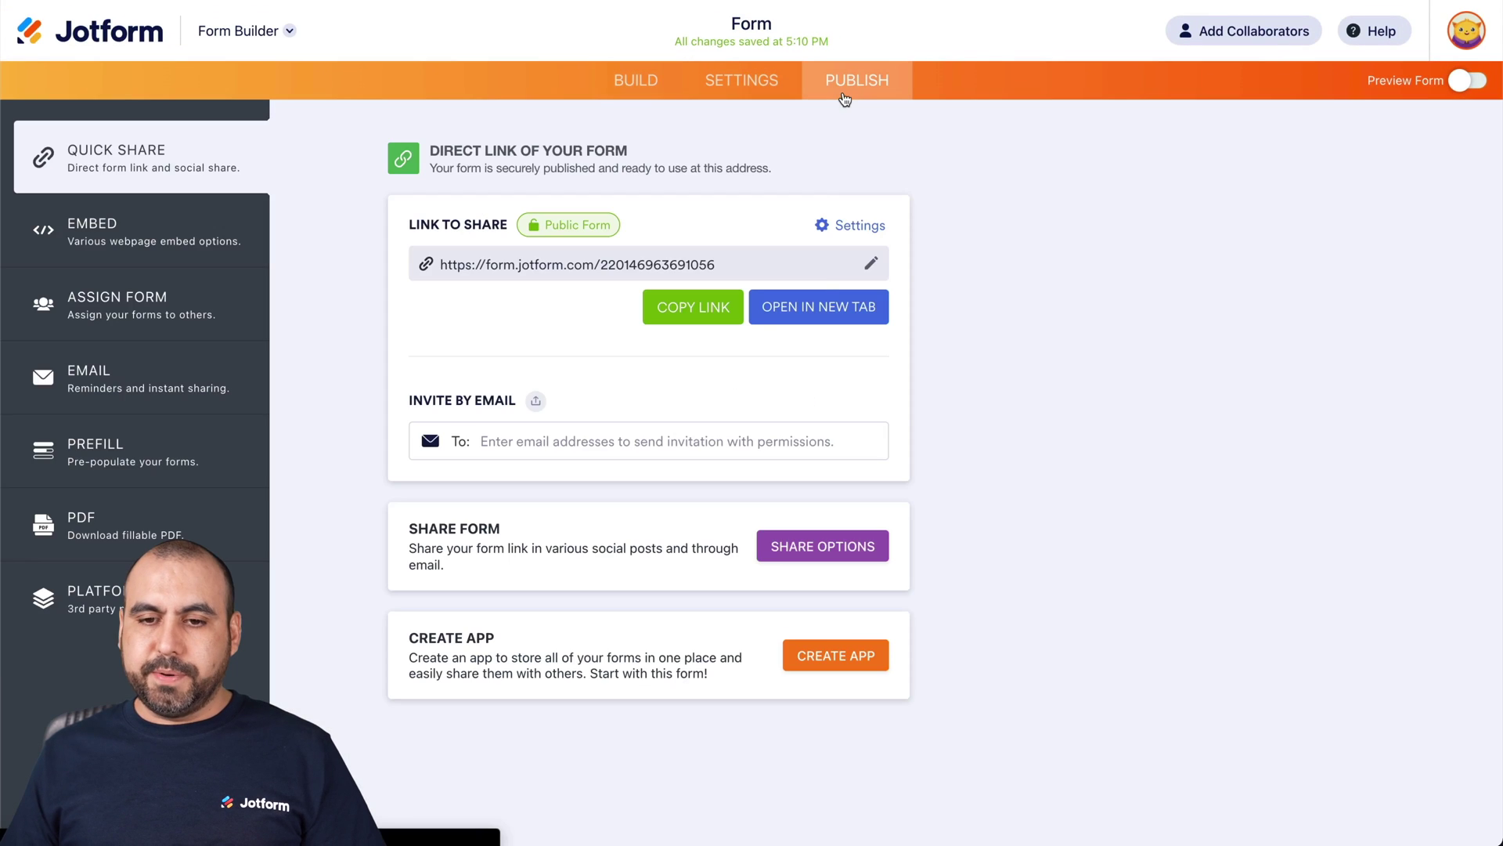
pyautogui.click(826, 307)
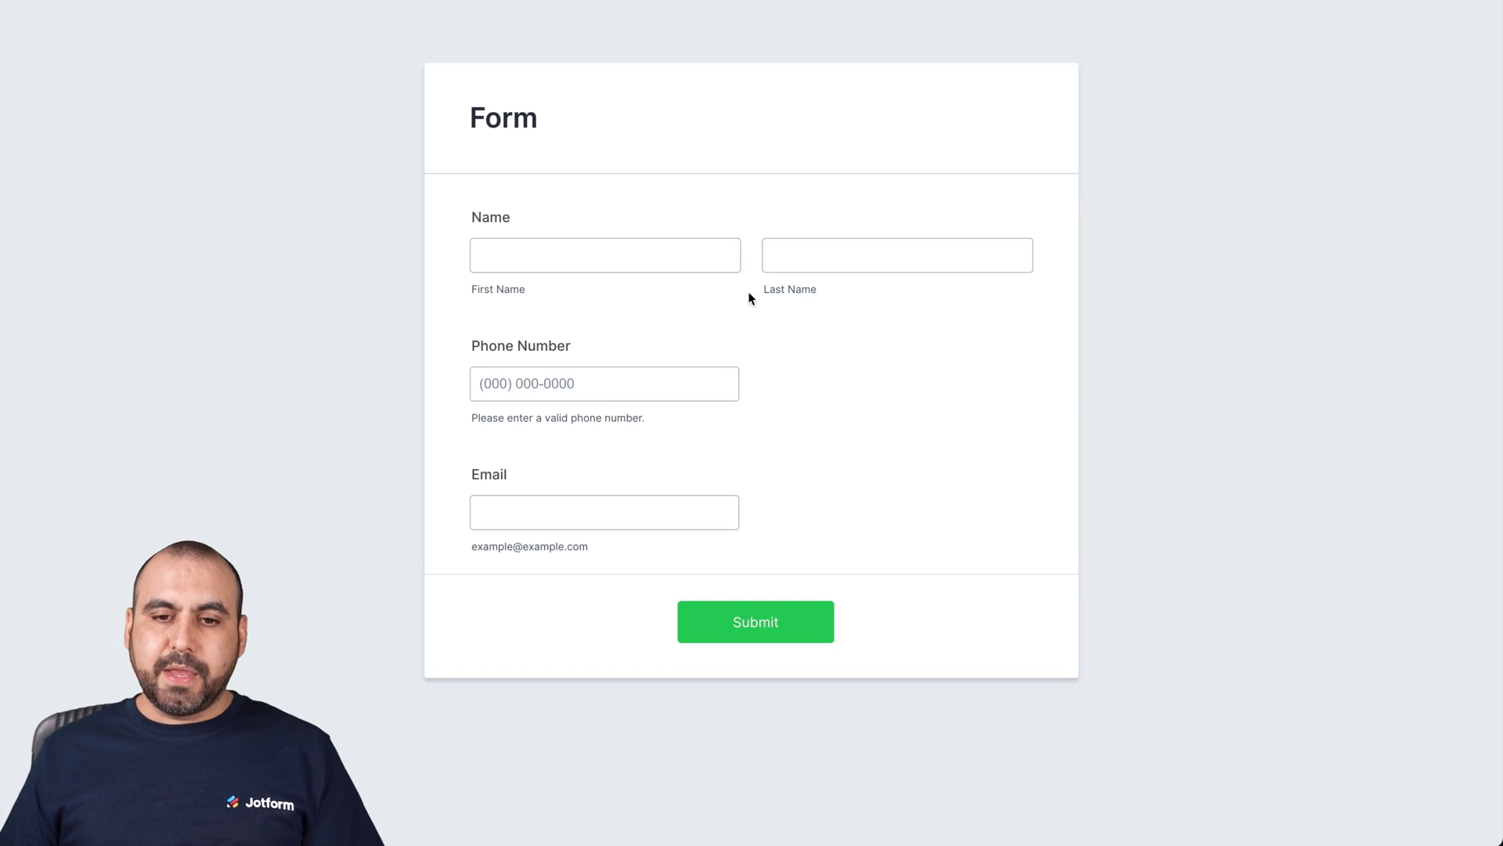
# - Check the light purple highlight on the First Name, Phone Number and Email fields
pyautogui.click(547, 253)
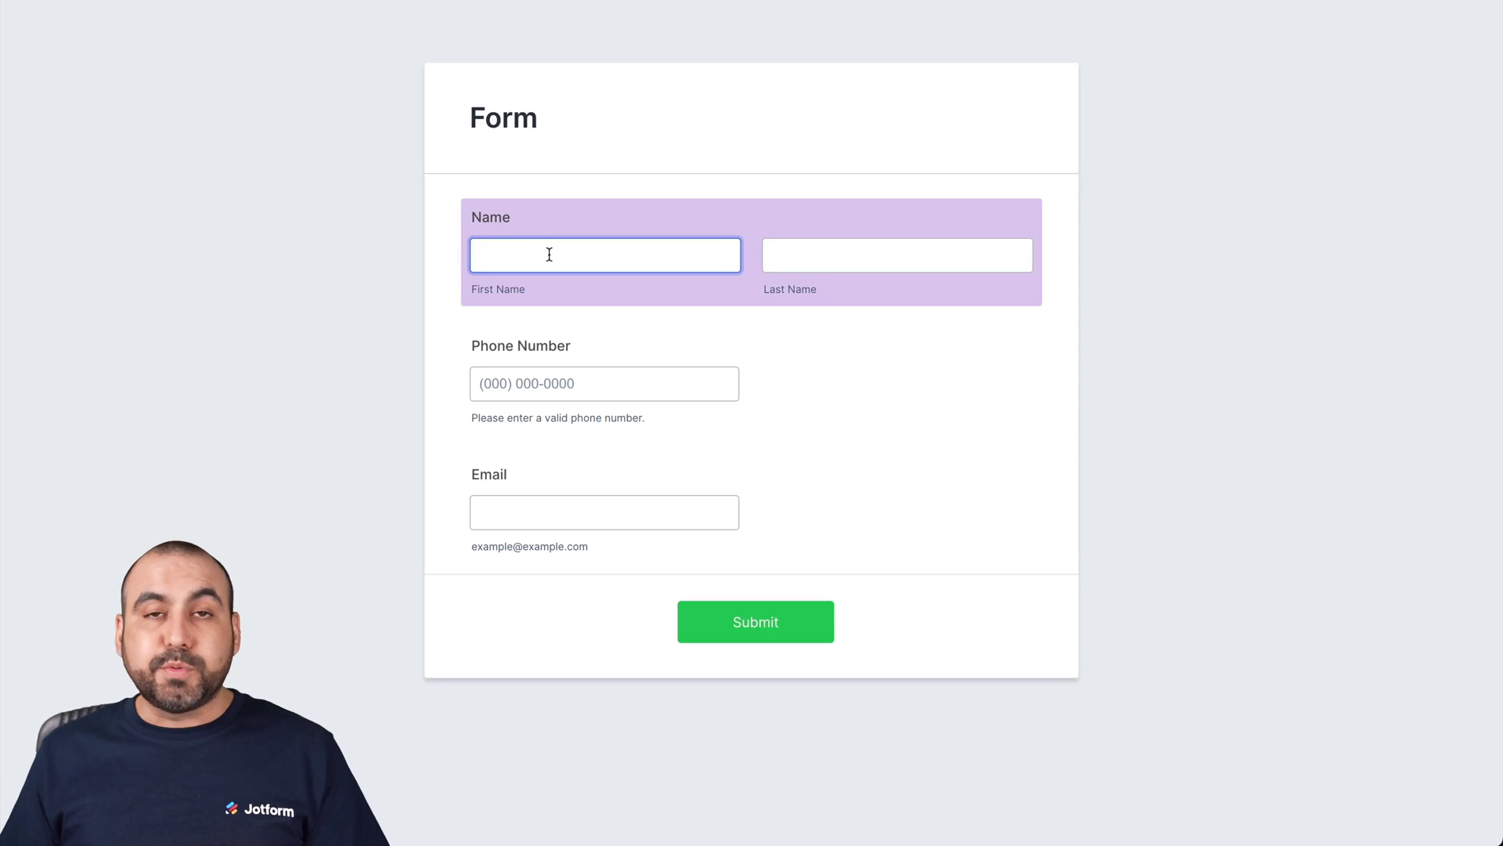
pyautogui.click(638, 386)
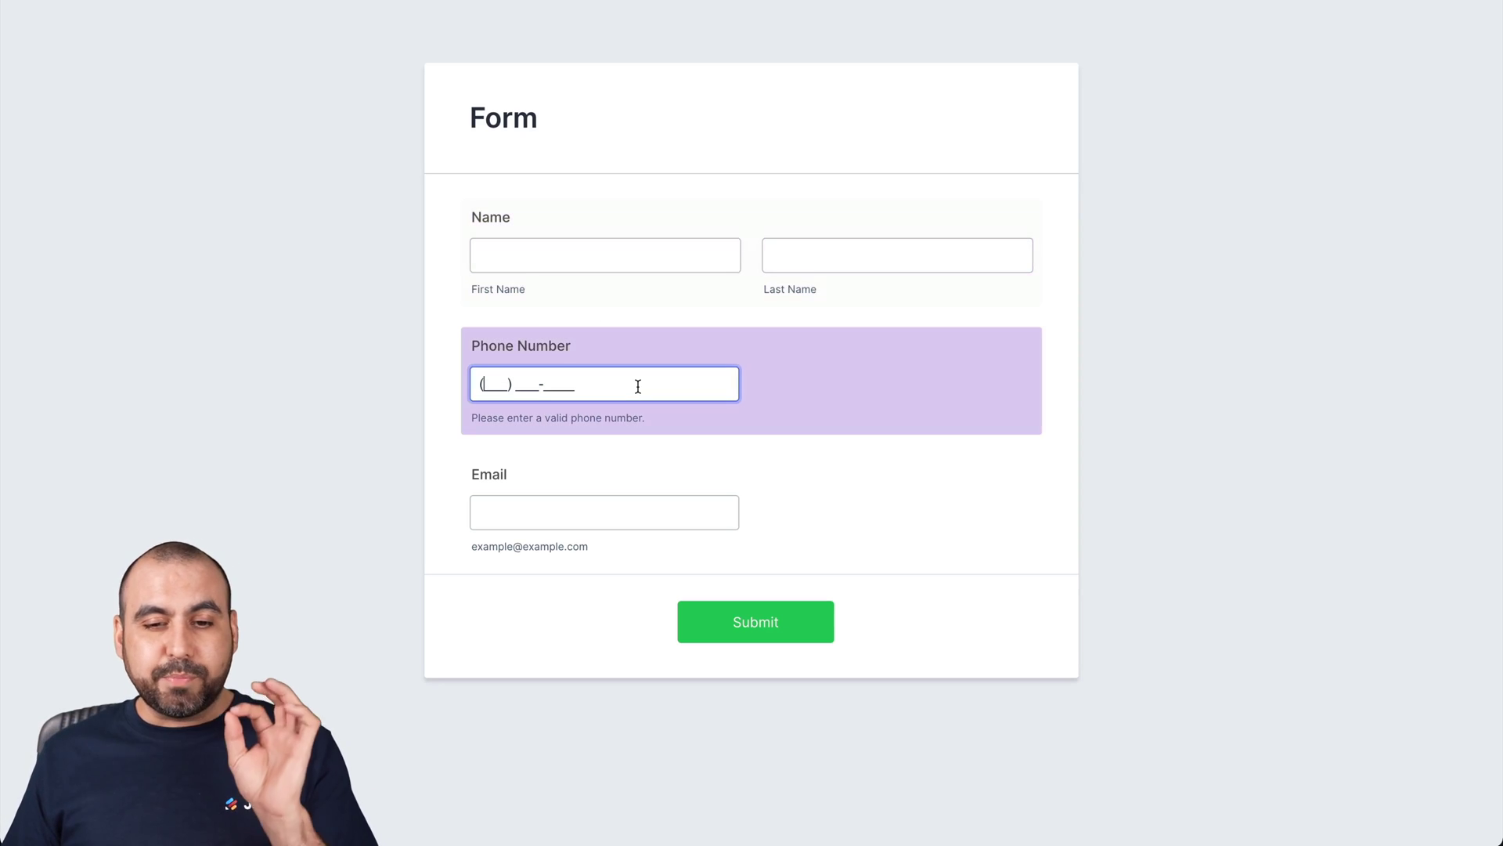
pyautogui.click(622, 505)
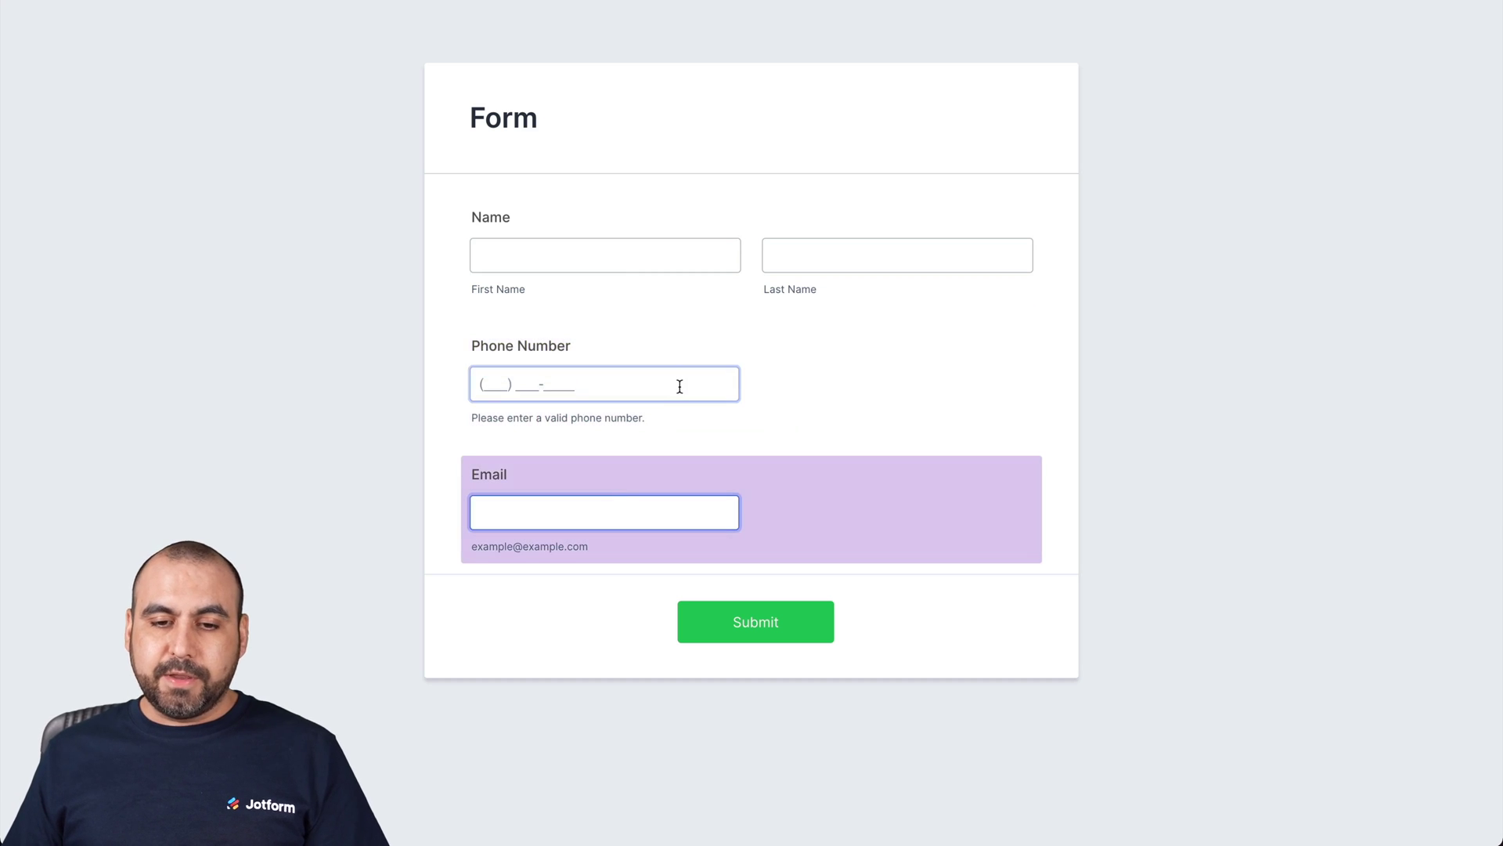
# - Enter 234 in Phone Number and Email to show grey error areas with blue messages
pyautogui.click(678, 386)
pyautogui.write('234) ___-____')
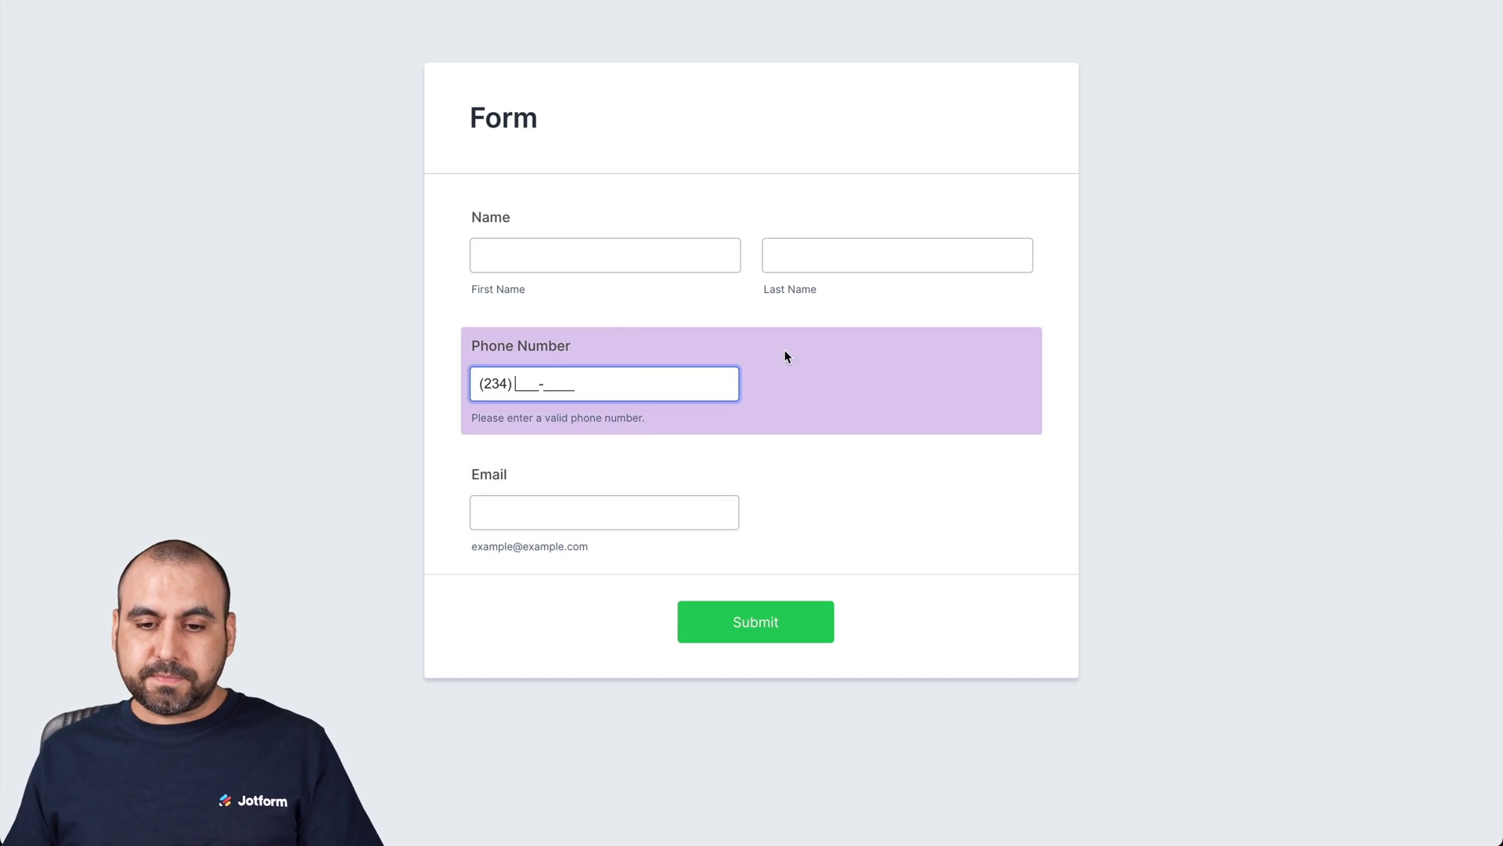
pyautogui.click(786, 349)
pyautogui.click(571, 542)
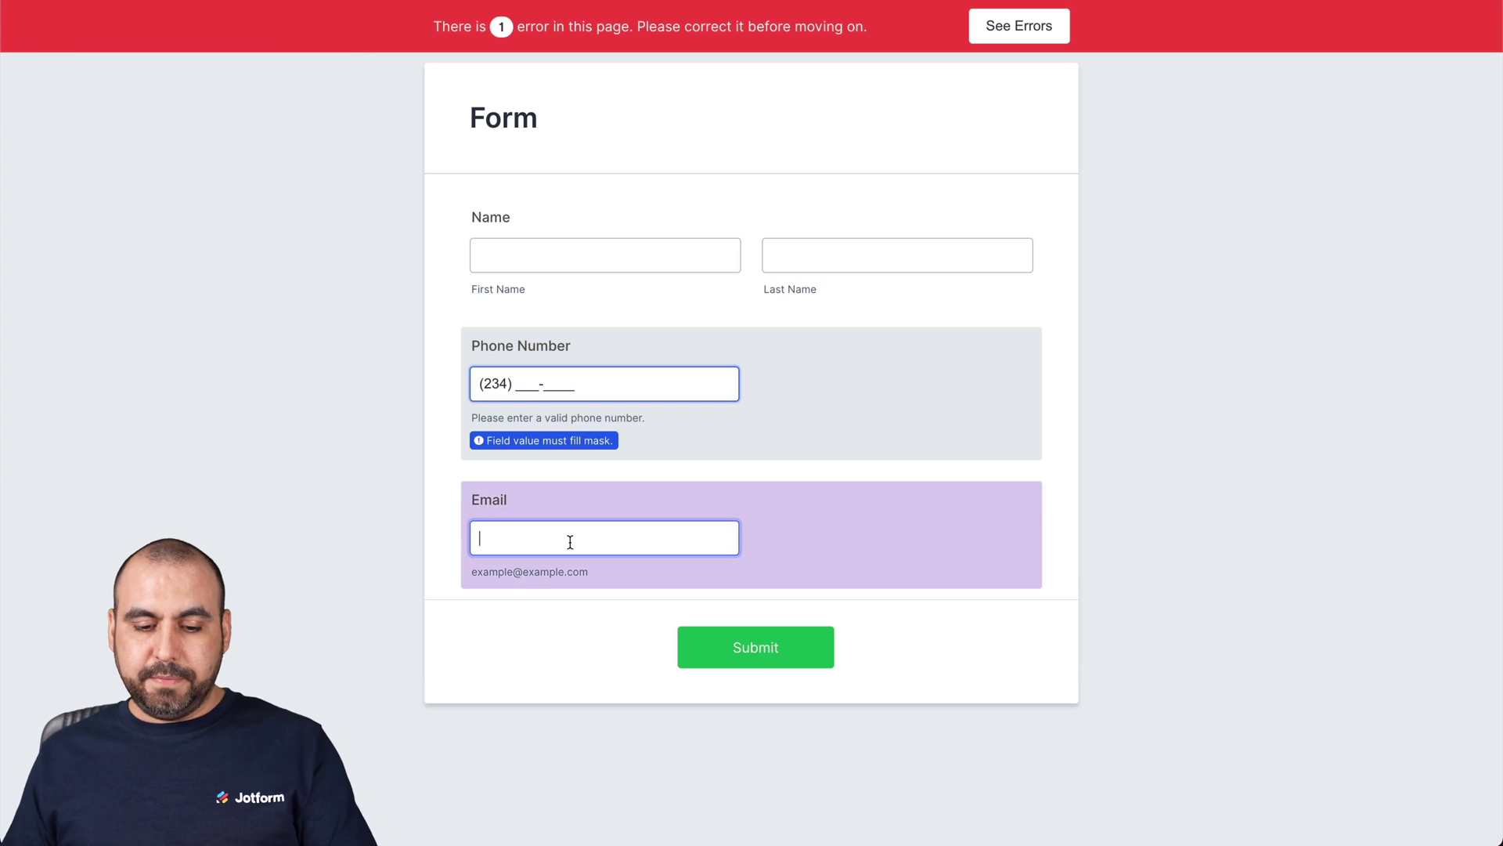
pyautogui.write('234')
pyautogui.click(813, 553)
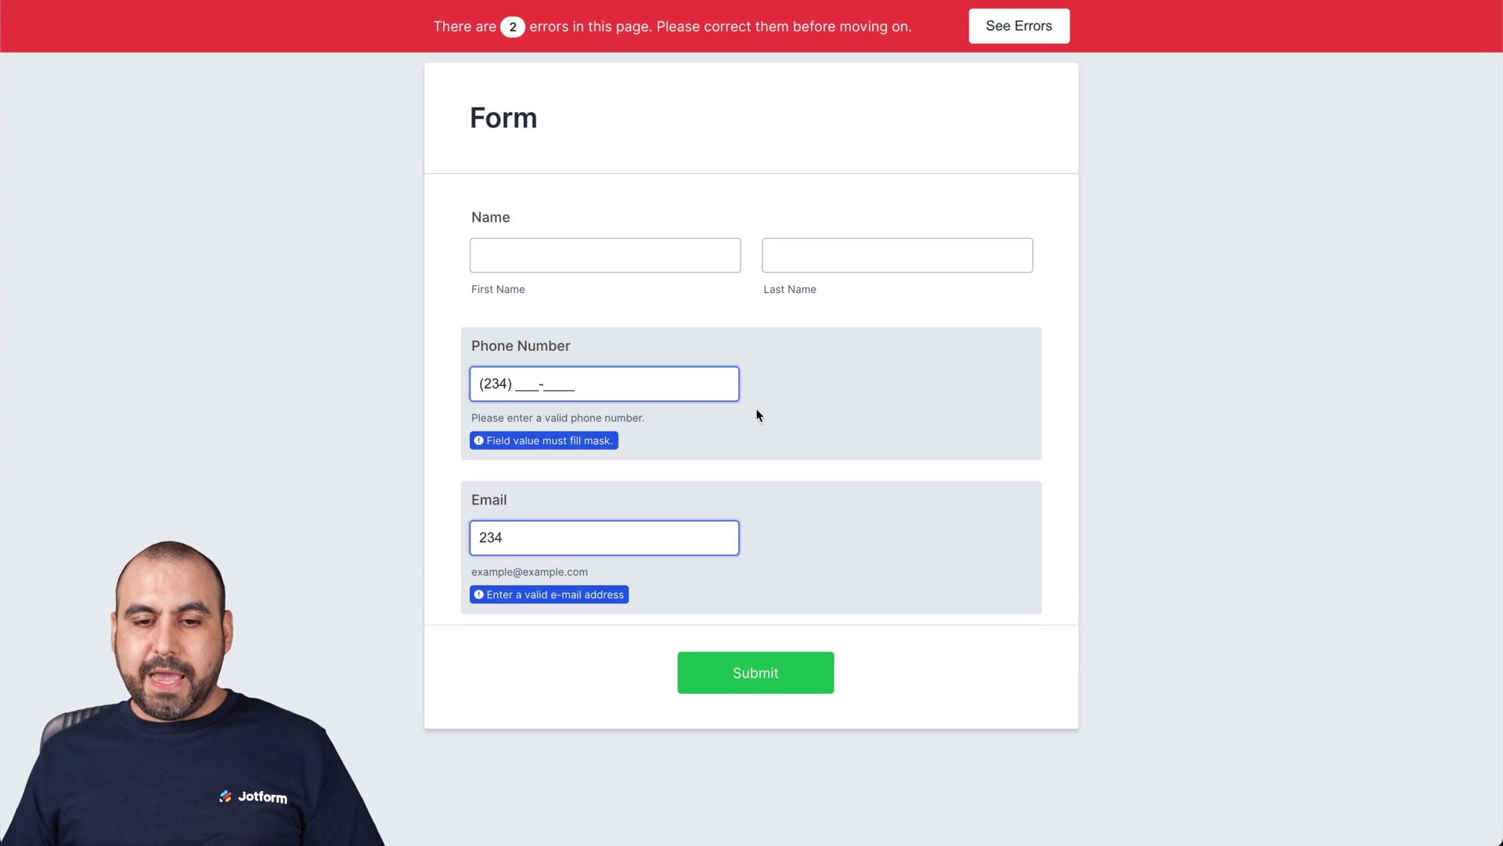